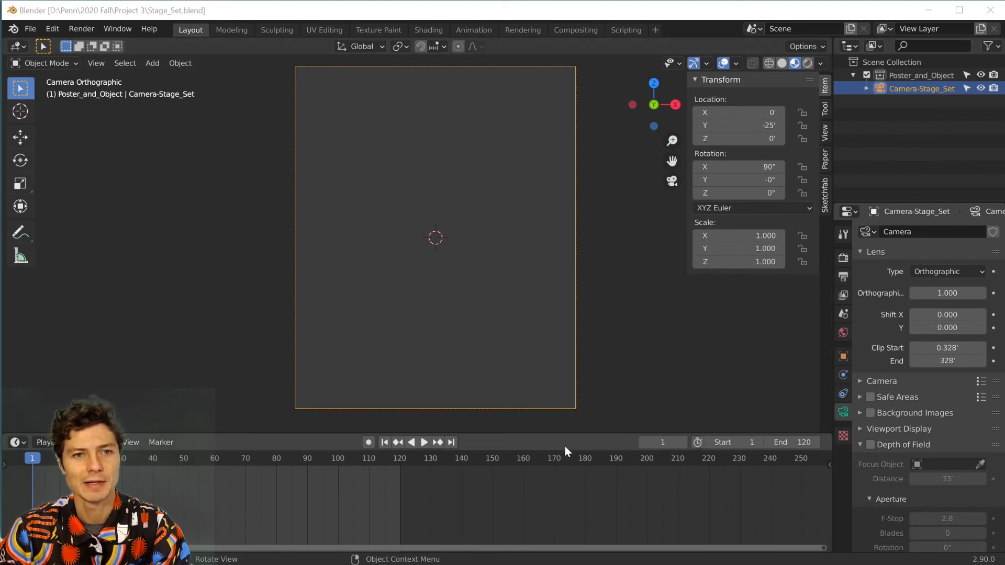
Review the scene's render settings and output dimensions
{"action": "left_click", "coordinate": [843, 258]}
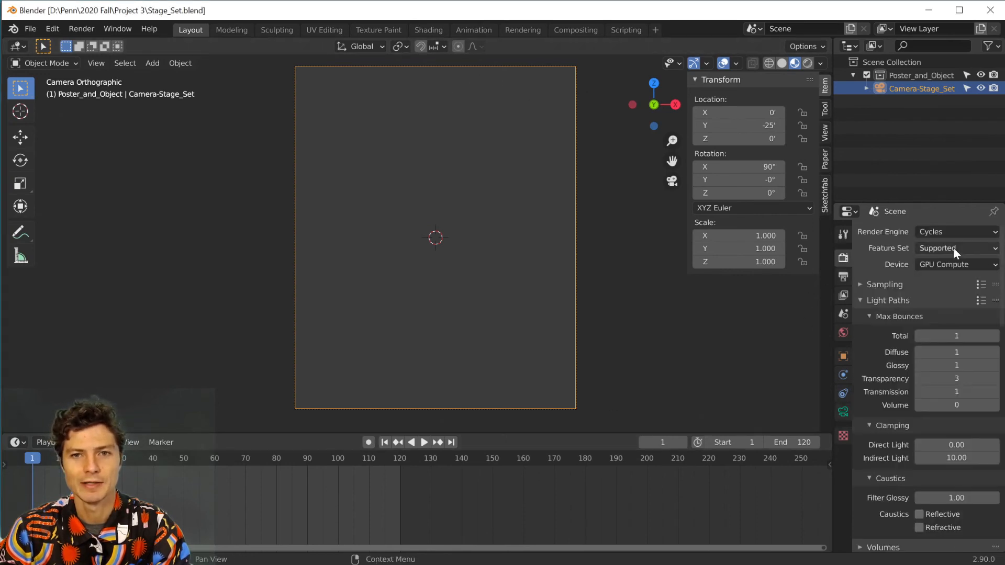
{"action": "left_click", "coordinate": [842, 278]}
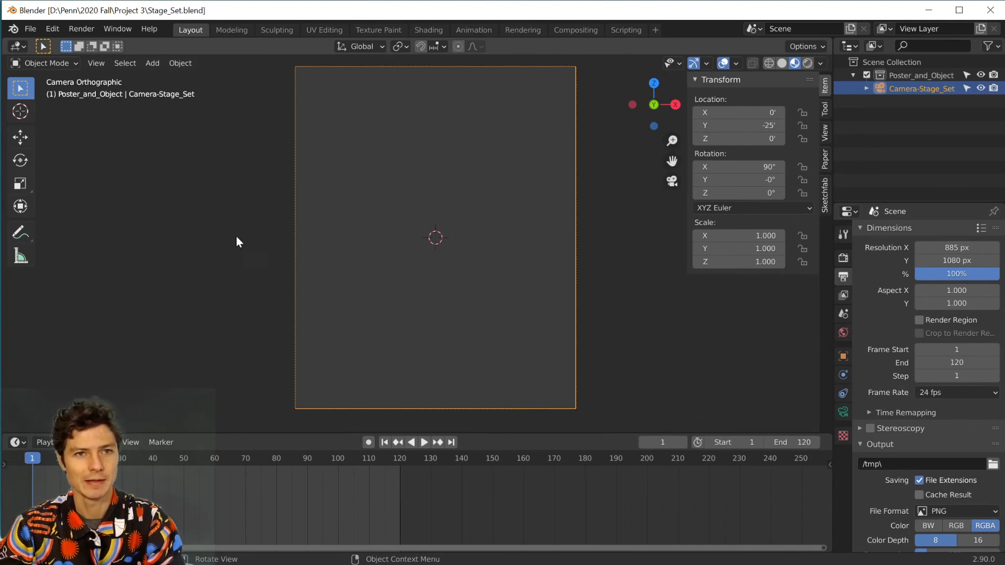
Turn off the active object gizmo in the 3D viewport
{"action": "middle_click_drag", "start_coordinate": [435, 241], "coordinate": [516, 196]}
{"action": "scroll", "coordinate": [486, 222], "scroll_direction": "down", "scroll_amount": 3}
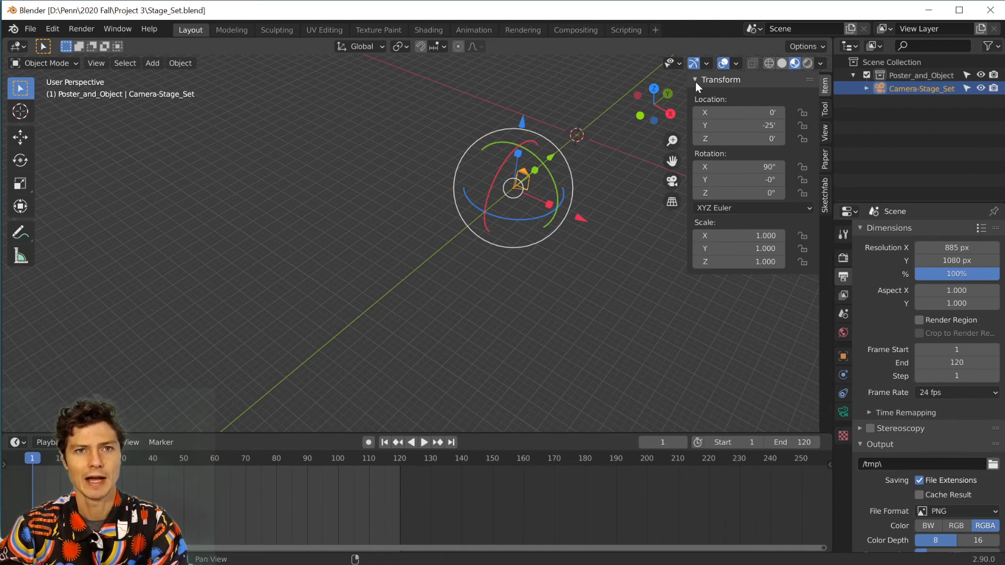
{"action": "left_click", "coordinate": [706, 63]}
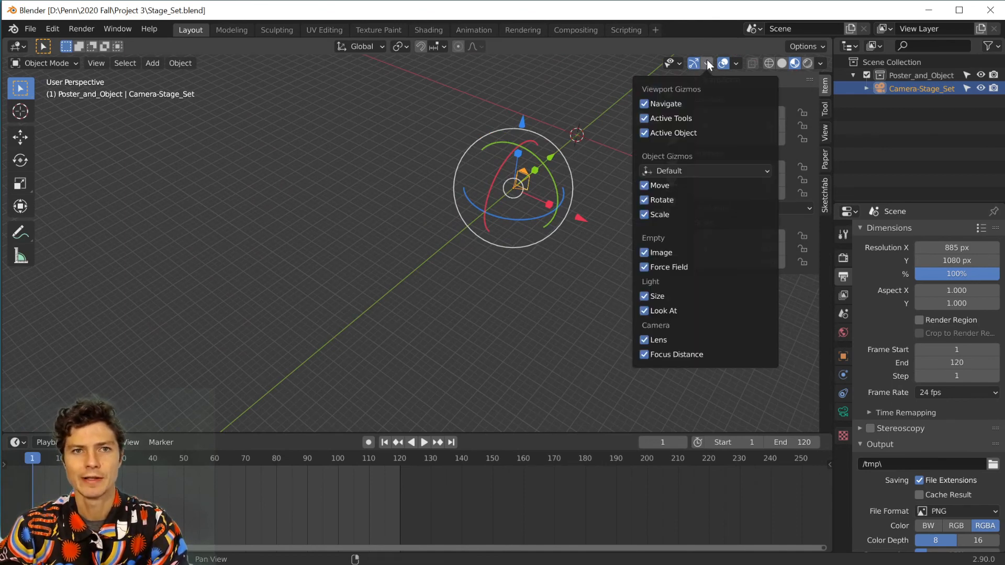
{"action": "left_click", "coordinate": [645, 133]}
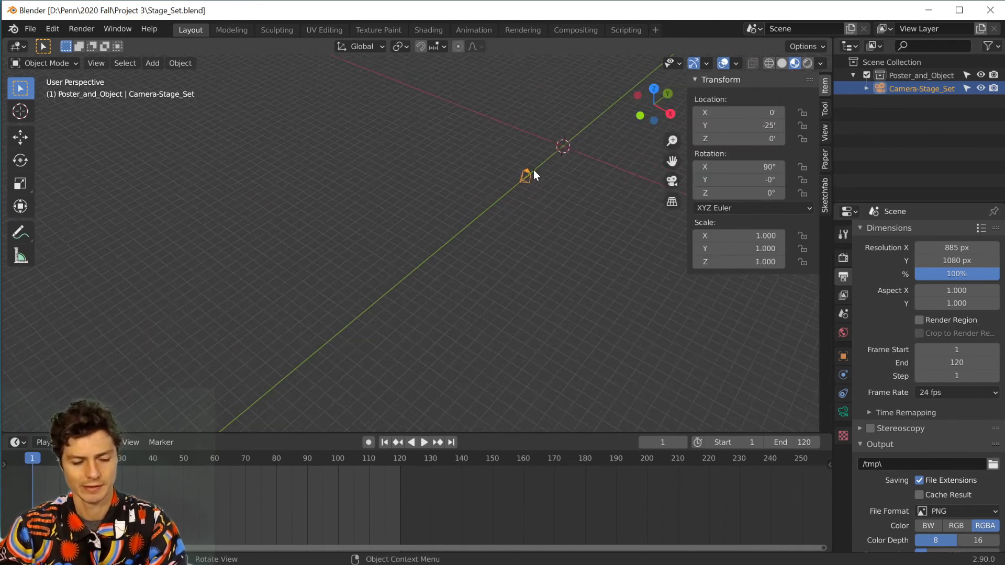
Add a text object at the world origin
{"action": "key", "text": "KP_Decimal"}
{"action": "middle_click_drag", "start_coordinate": [564, 154], "coordinate": [492, 233], "text": "shift"}
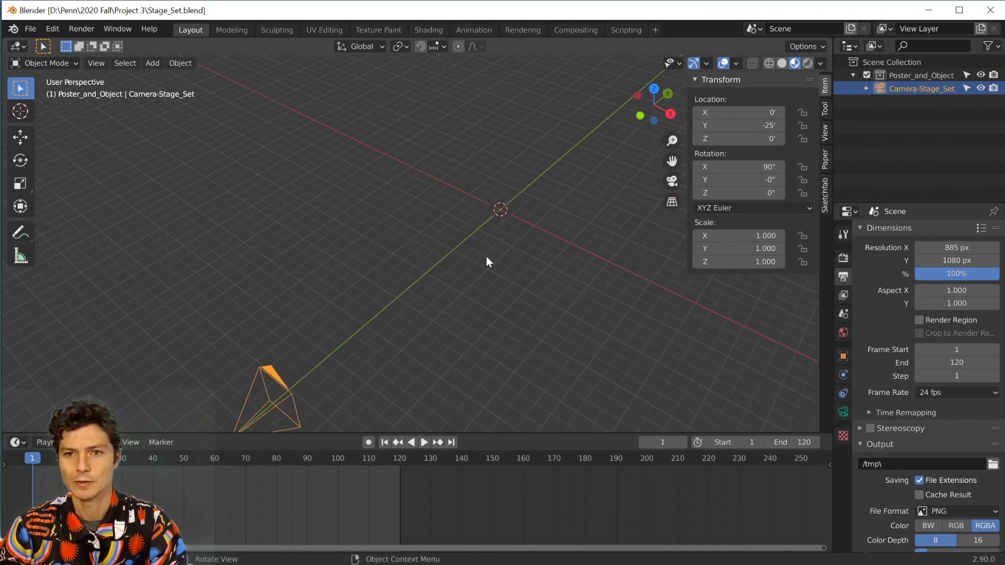
{"action": "key", "text": "shift+a"}
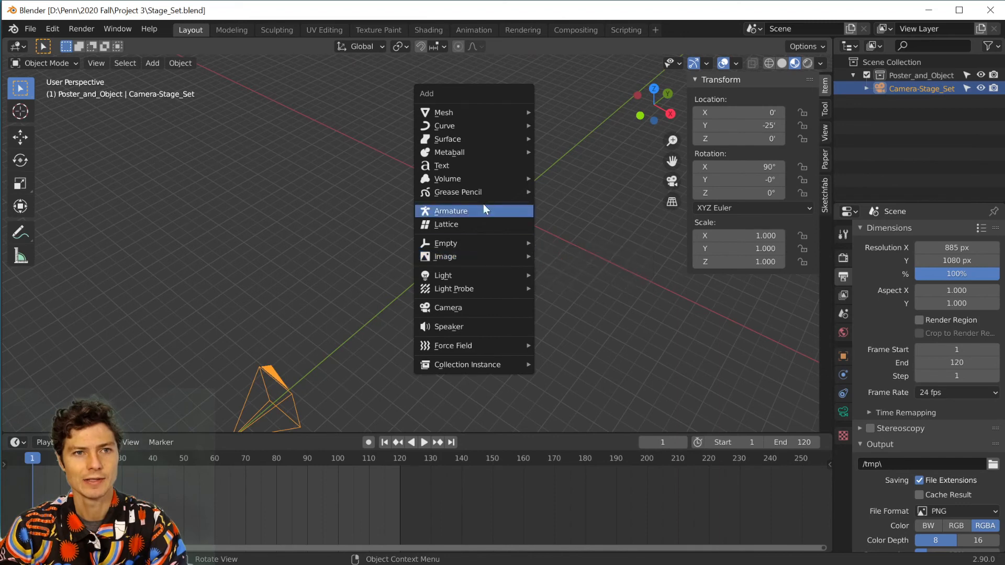
{"action": "left_click", "coordinate": [477, 165]}
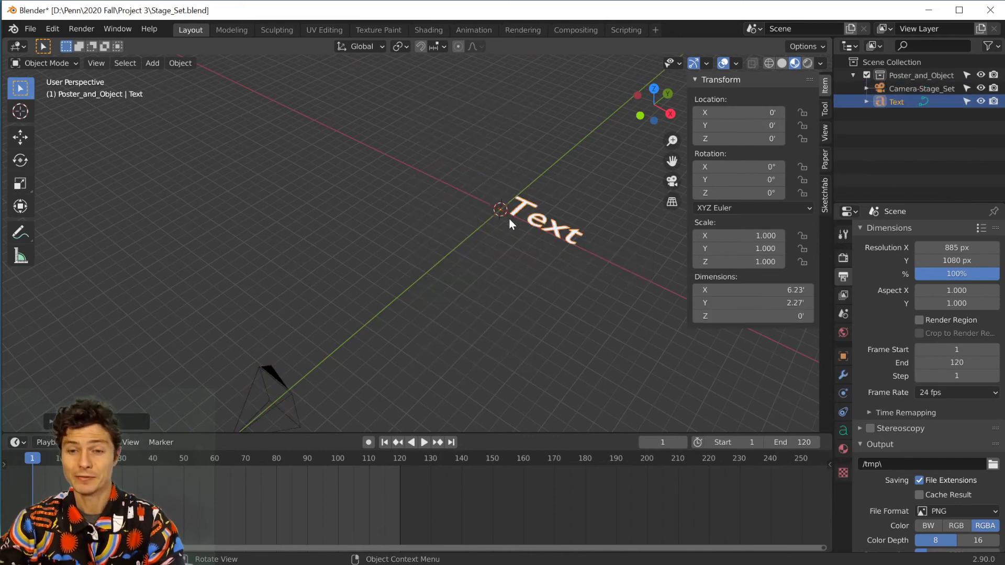
View the new text through the camera, and set the viewport to the top orthographic view
{"action": "left_click", "coordinate": [94, 62]}
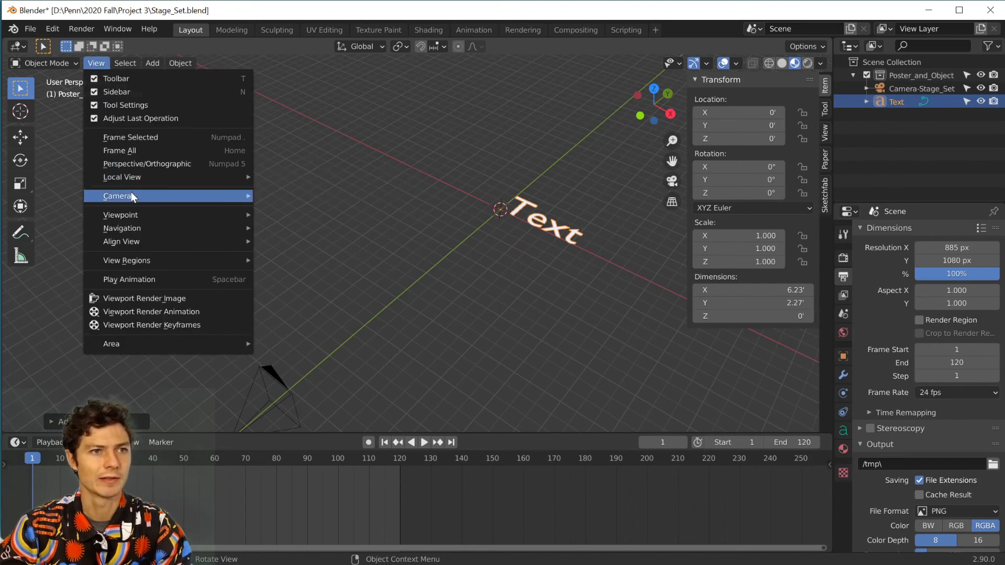
{"action": "mouse_move", "coordinate": [134, 215]}
{"action": "left_click", "coordinate": [300, 215]}
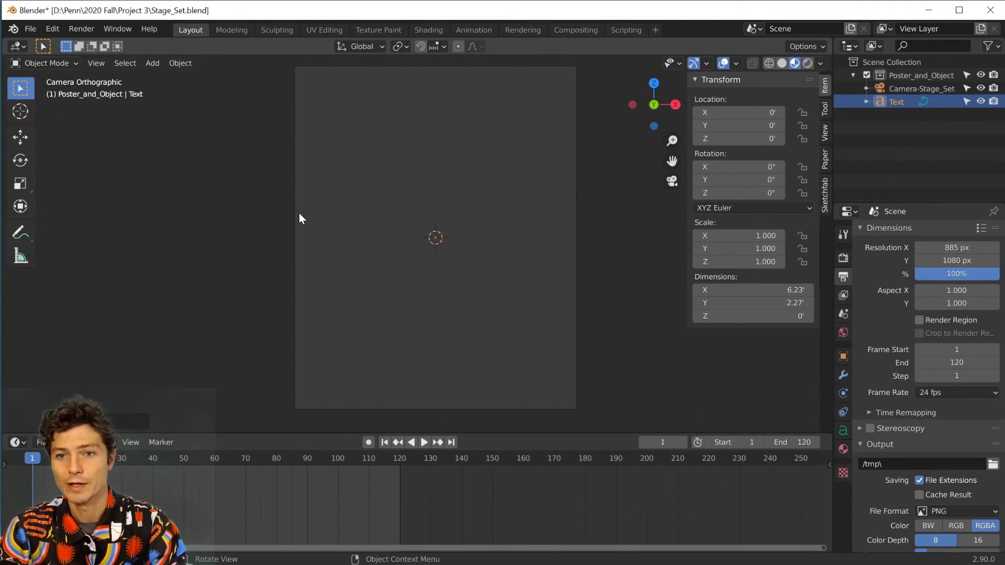
{"action": "key", "text": "grave"}
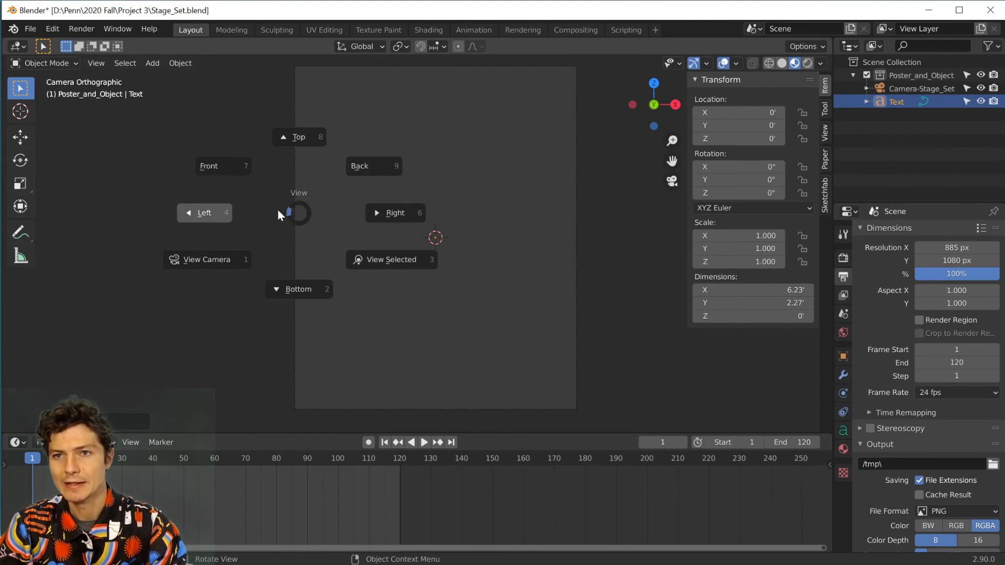
{"action": "left_click", "coordinate": [308, 140]}
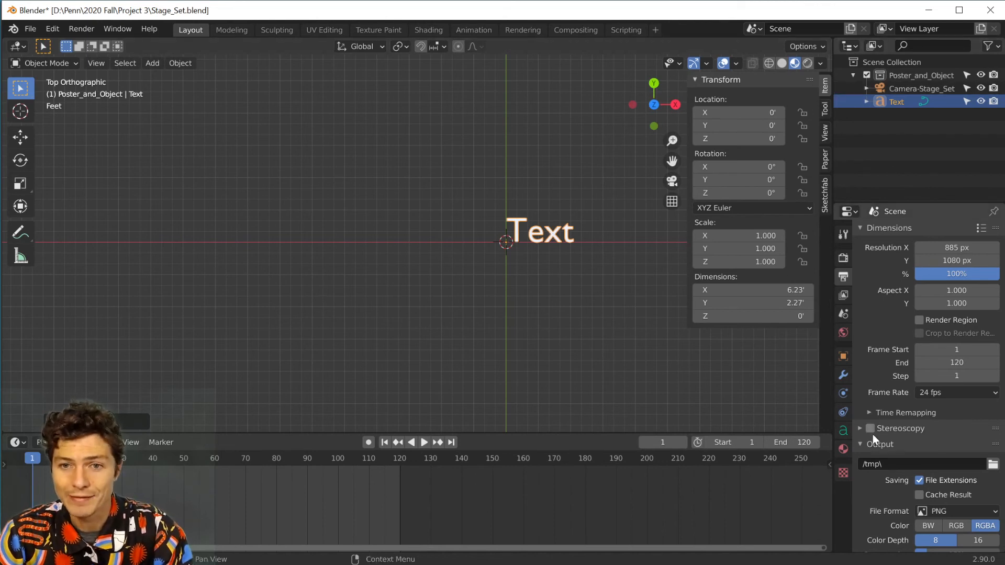
Look over the text object's data properties, including its shape, font and paragraph settings
{"action": "left_click", "coordinate": [844, 429]}
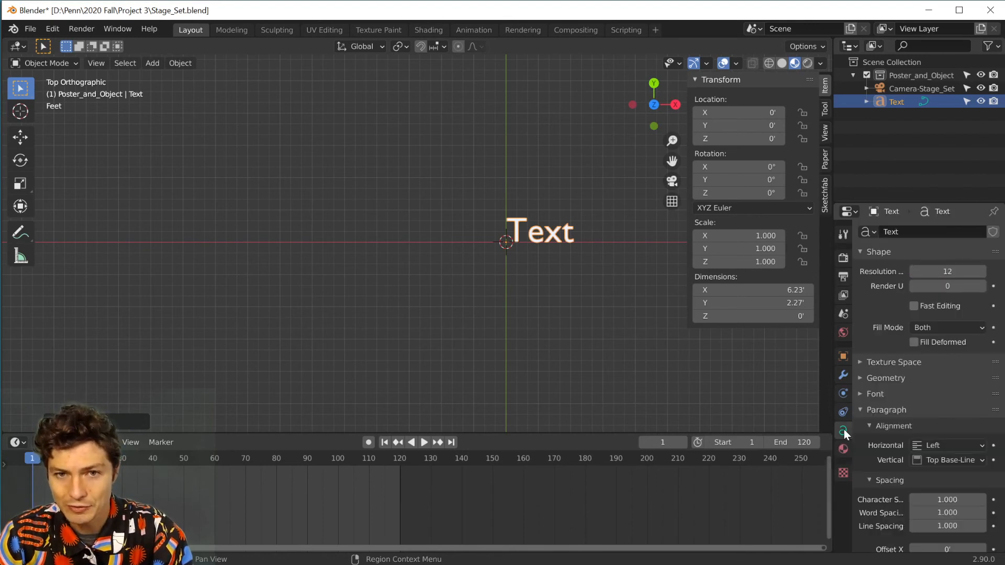
{"action": "scroll", "coordinate": [913, 371], "scroll_direction": "down", "scroll_amount": 3}
{"action": "scroll", "coordinate": [913, 372], "scroll_direction": "up", "scroll_amount": 3}
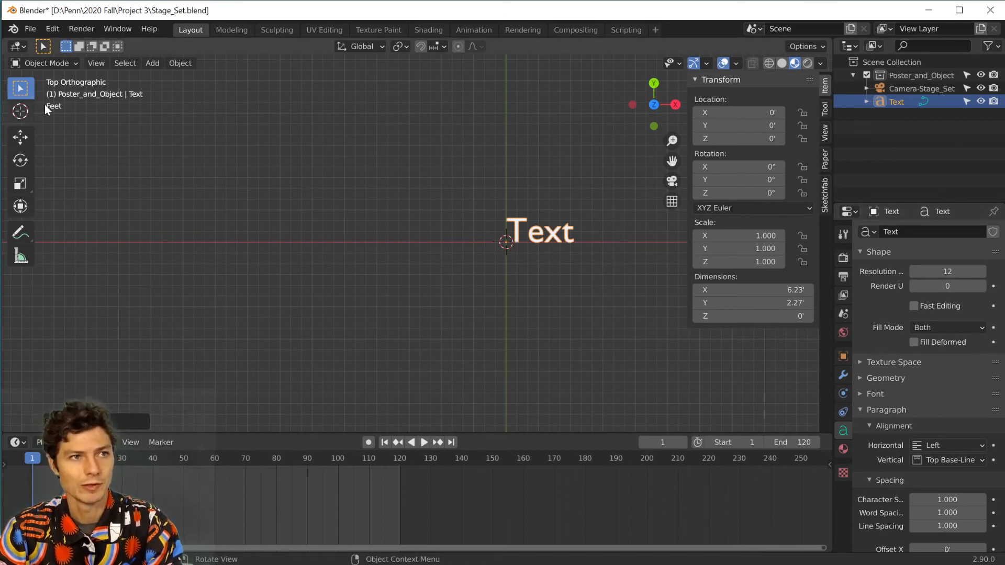
{"action": "left_click", "coordinate": [32, 60]}
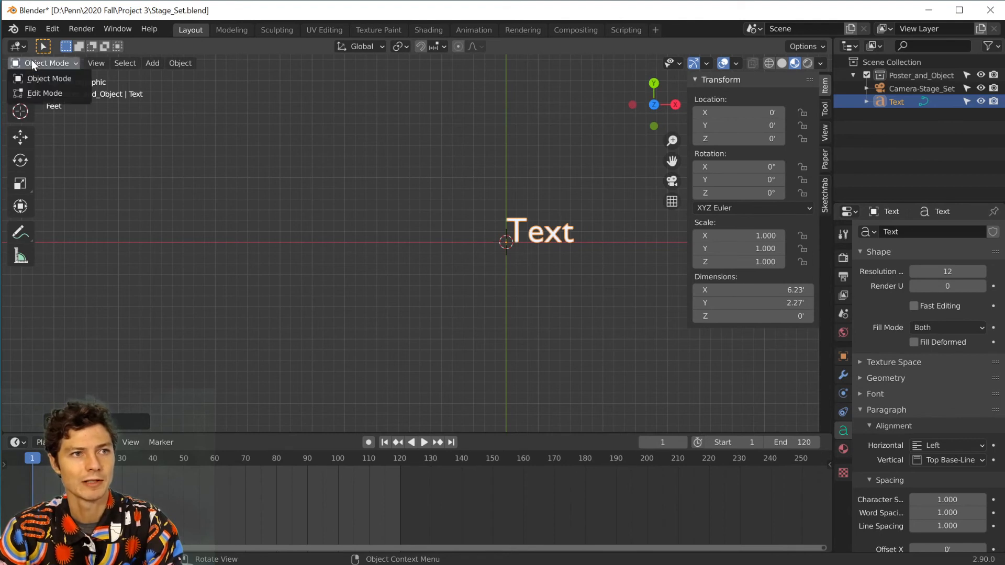
{"action": "left_click", "coordinate": [36, 92]}
{"action": "key", "text": "Tab"}
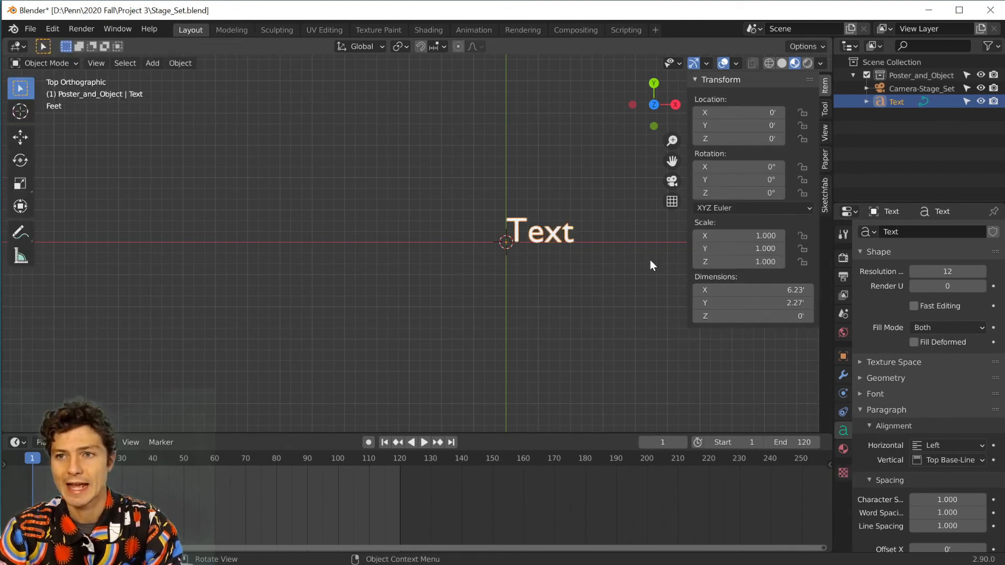
{"action": "key", "text": "Tab"}
{"action": "key", "text": "Tab"}
{"action": "key", "text": "Tab"}
{"action": "key", "text": "Tab"}
{"action": "key", "text": "Tab"}
{"action": "key", "text": "Tab"}
{"action": "key", "text": "q"}
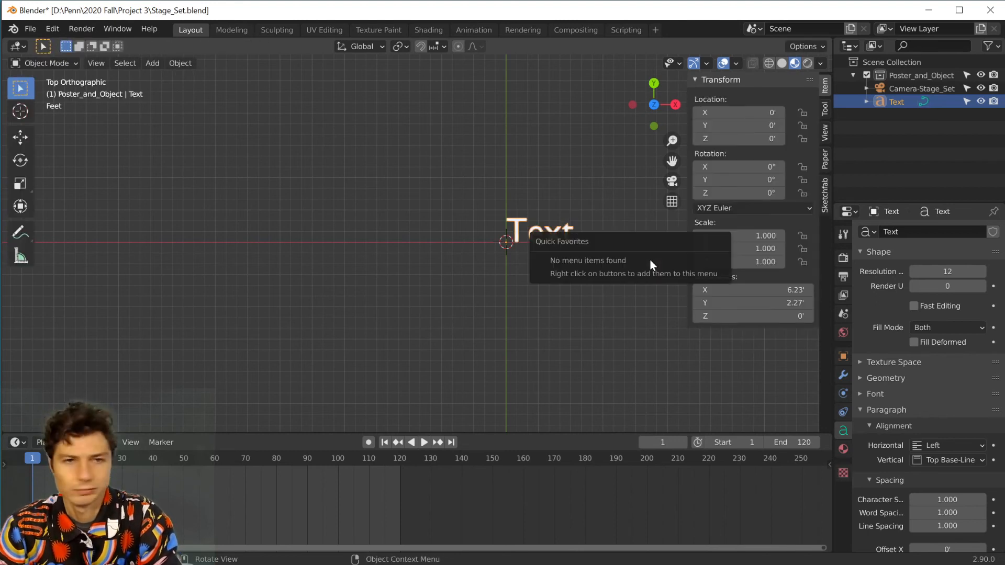
{"action": "key", "text": "Escape"}
Replace the text object's content with "this is text, y'all" and return to Object Mode
{"action": "key", "text": "Tab"}
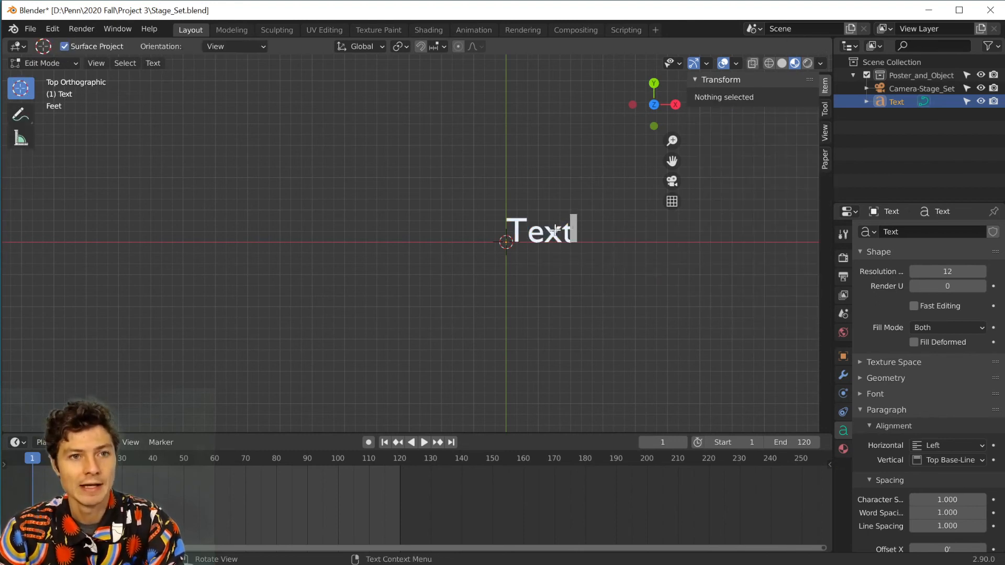
{"action": "key", "text": "BackSpace"}
{"action": "key", "text": "BackSpace"}
{"action": "key", "text": "BackSpace"}
{"action": "key", "text": "BackSpace"}
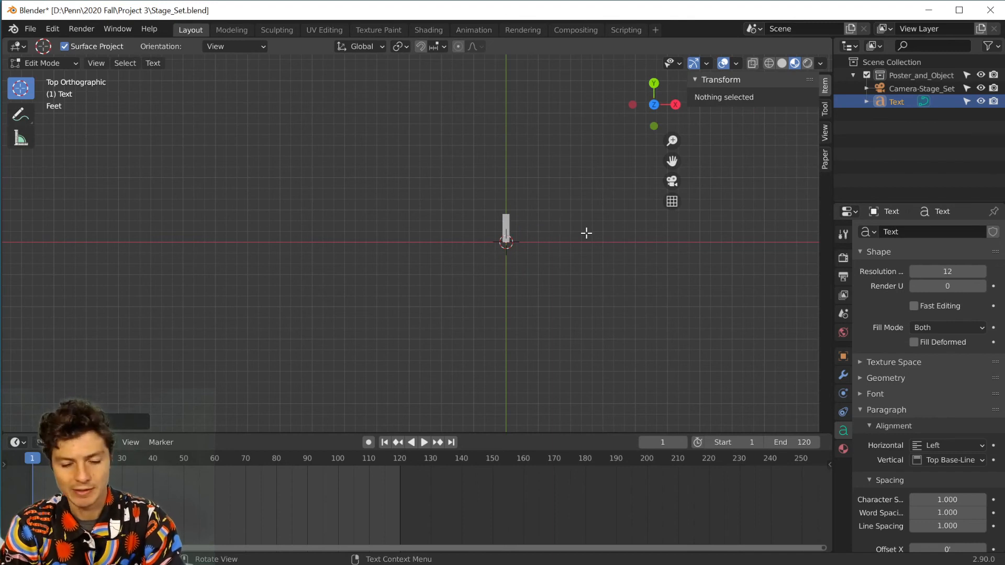
{"action": "type", "text": "this is text"}
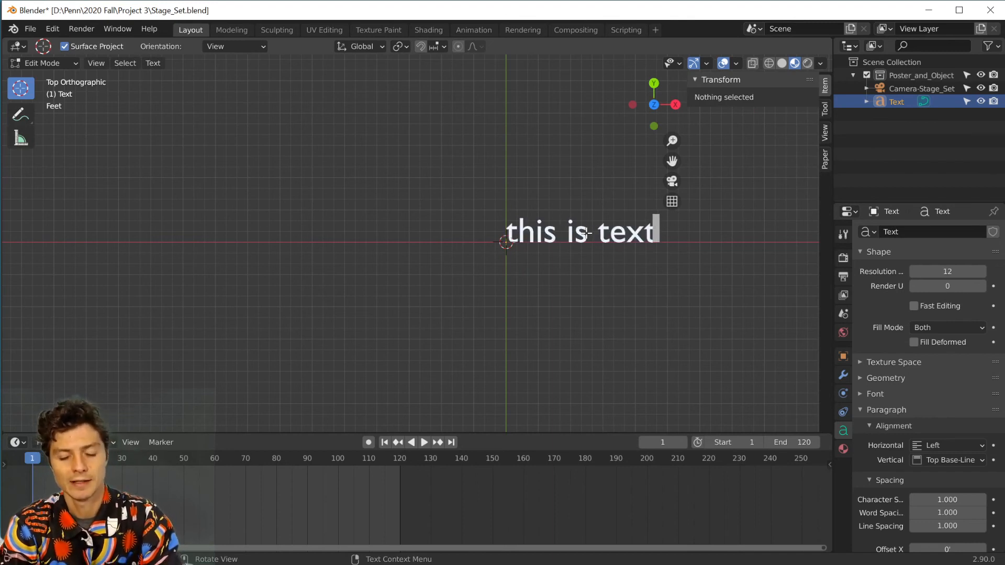
{"action": "type", "text": ", y'all"}
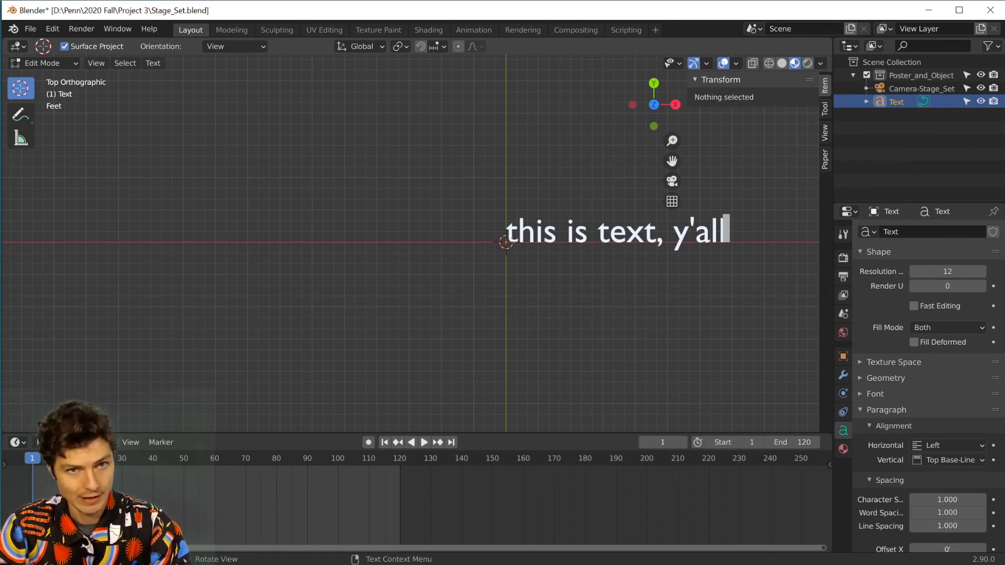
{"action": "key", "text": "Tab"}
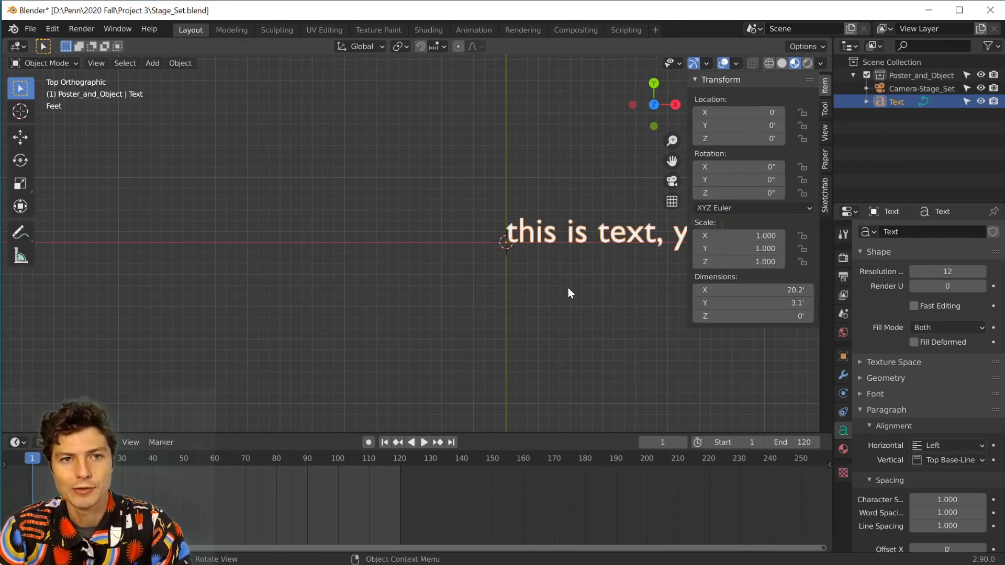
Add a Bezier circle curve at the origin and scale it up to about 20.1' across
{"action": "middle_click_drag", "start_coordinate": [570, 281], "coordinate": [416, 285], "text": "shift"}
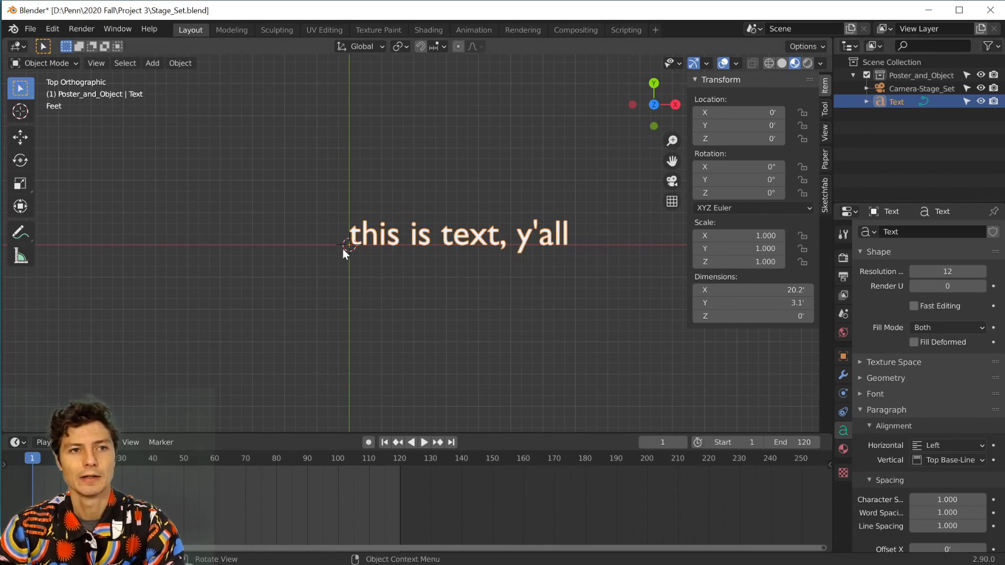
{"action": "left_click", "coordinate": [429, 209]}
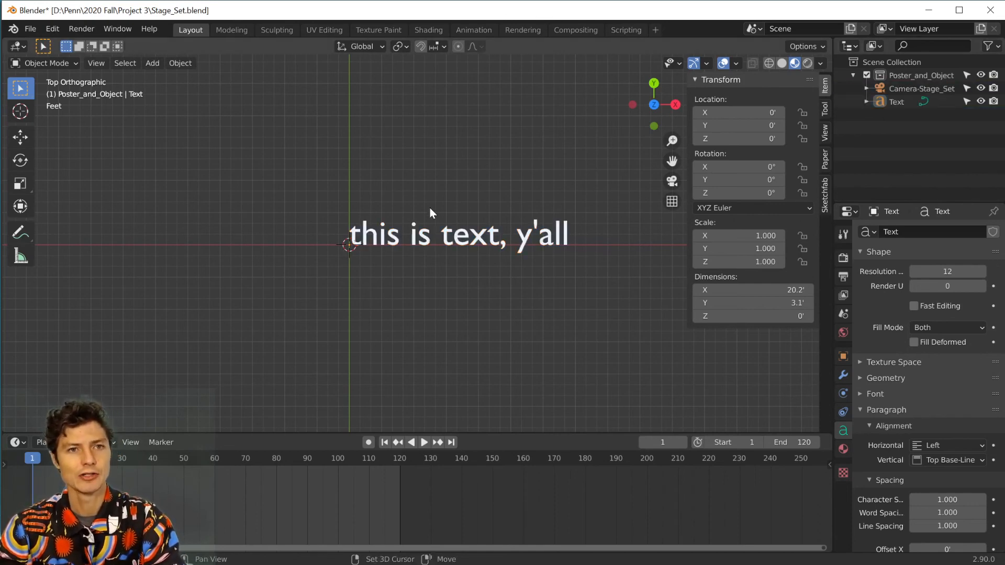
{"action": "key", "text": "shift+a"}
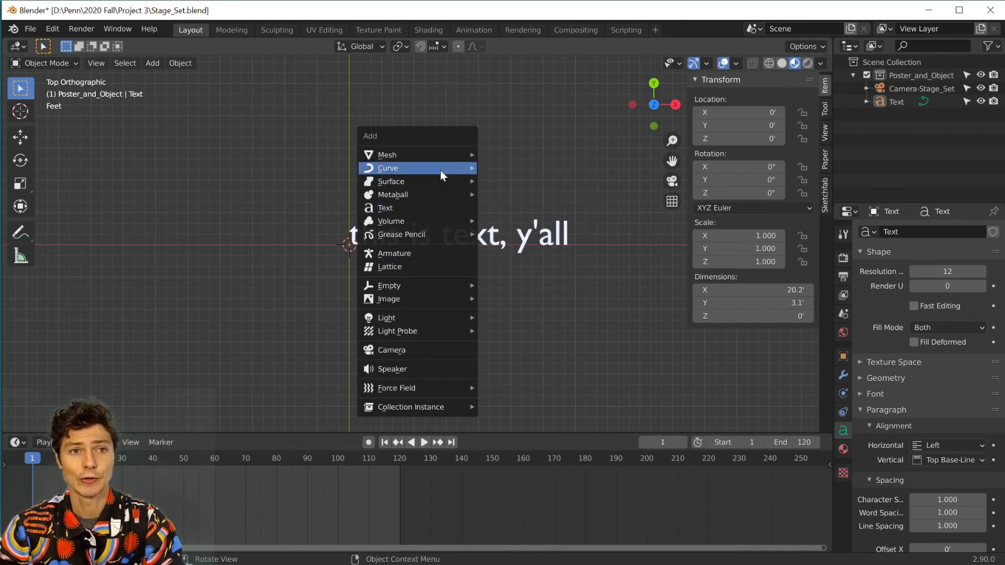
{"action": "mouse_move", "coordinate": [440, 170]}
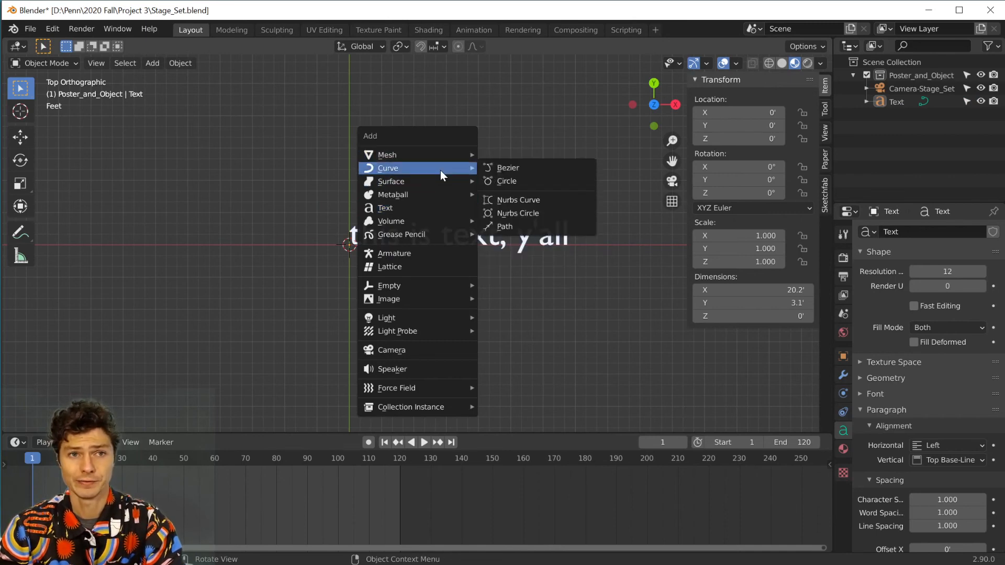
{"action": "left_click", "coordinate": [517, 180]}
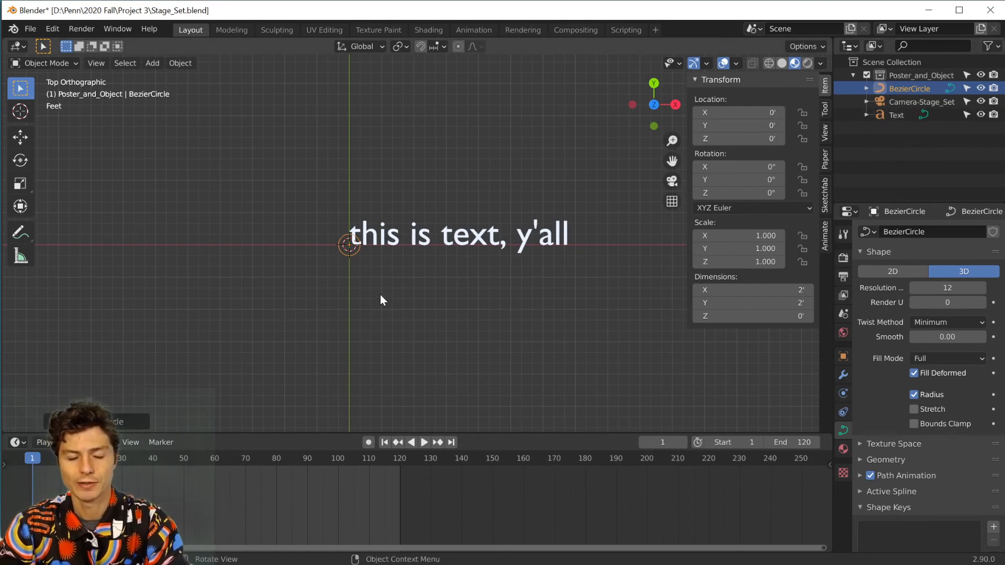
{"action": "key", "text": "s"}
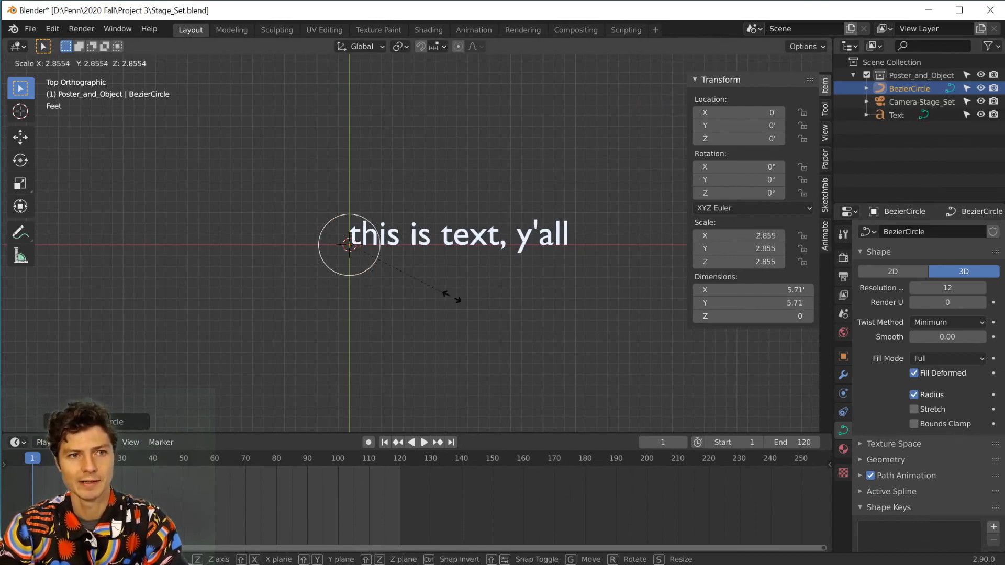
{"action": "left_click", "coordinate": [731, 377]}
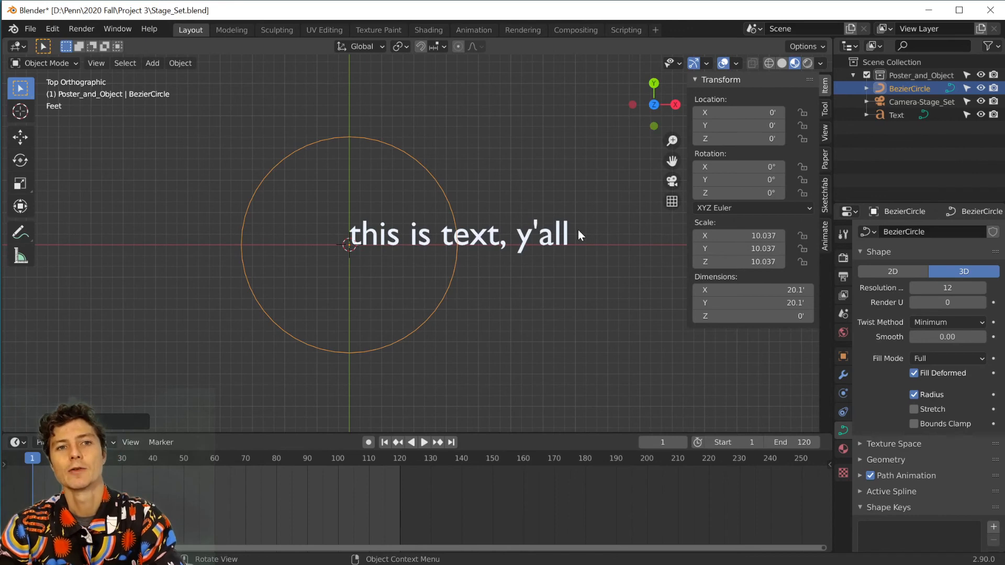
Add a Curve modifier to the text object with BezierCircle as its curve object
{"action": "left_click", "coordinate": [883, 113]}
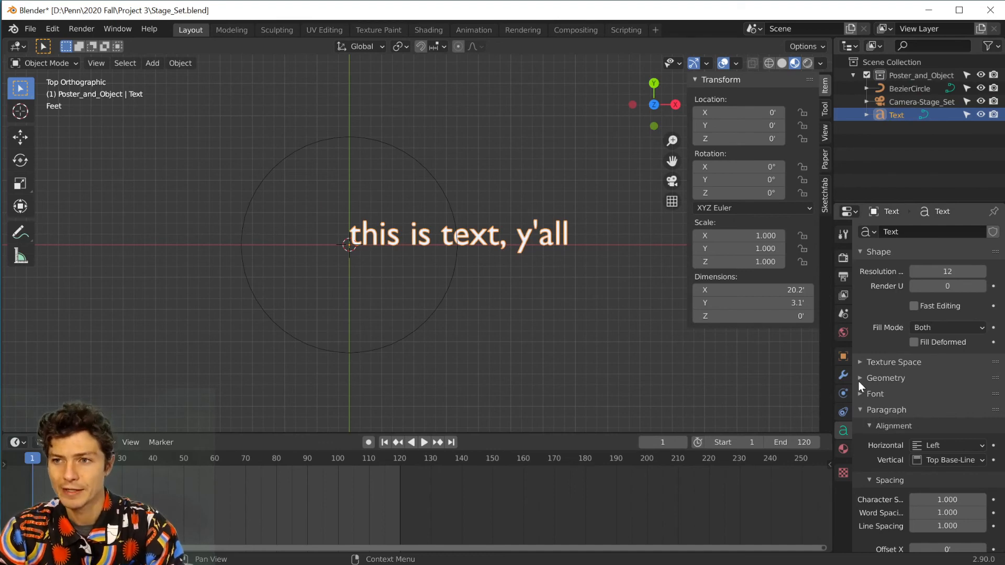
{"action": "left_click", "coordinate": [843, 376]}
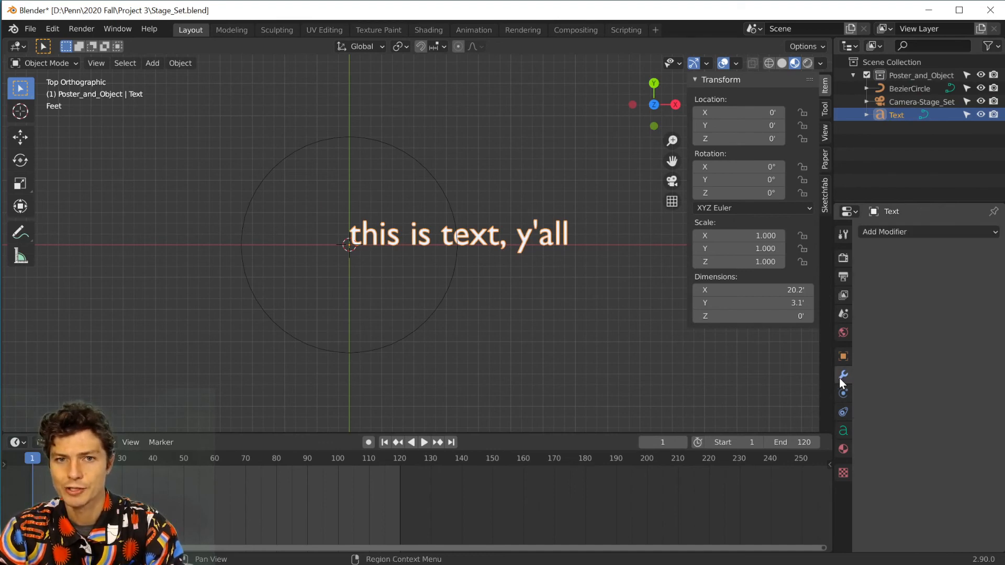
{"action": "left_click", "coordinate": [900, 232]}
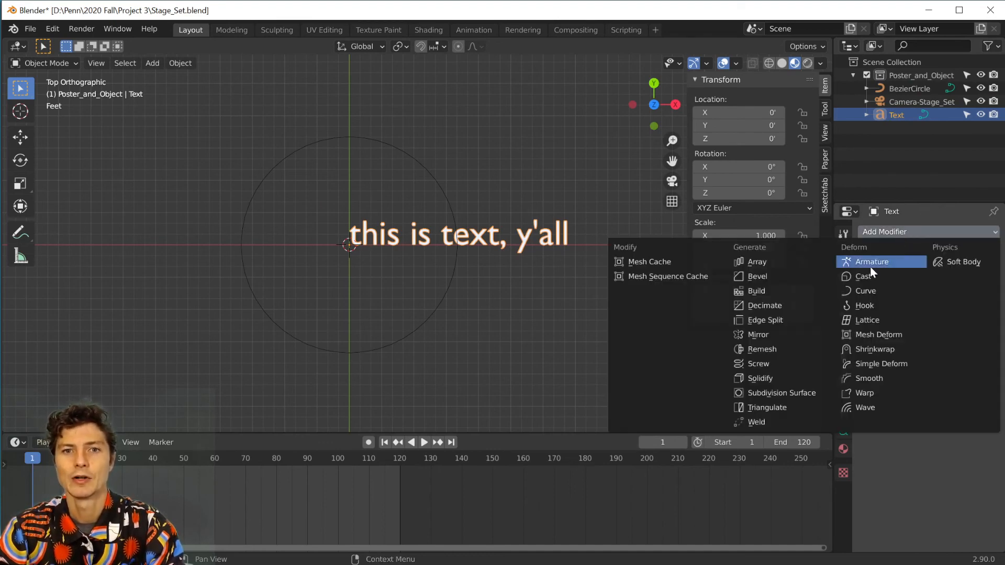
{"action": "left_click", "coordinate": [862, 290]}
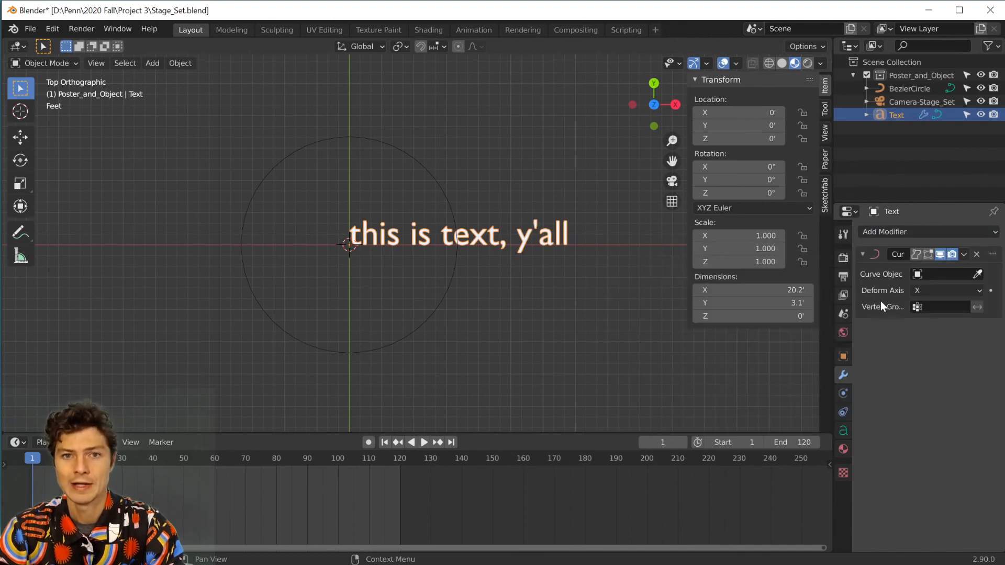
{"action": "left_click", "coordinate": [935, 271]}
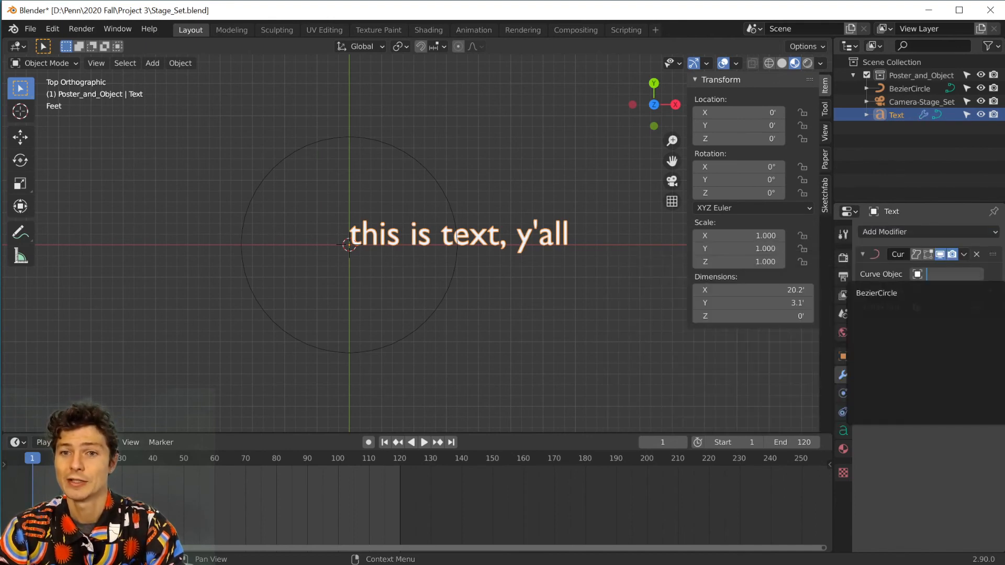
{"action": "left_click", "coordinate": [890, 293]}
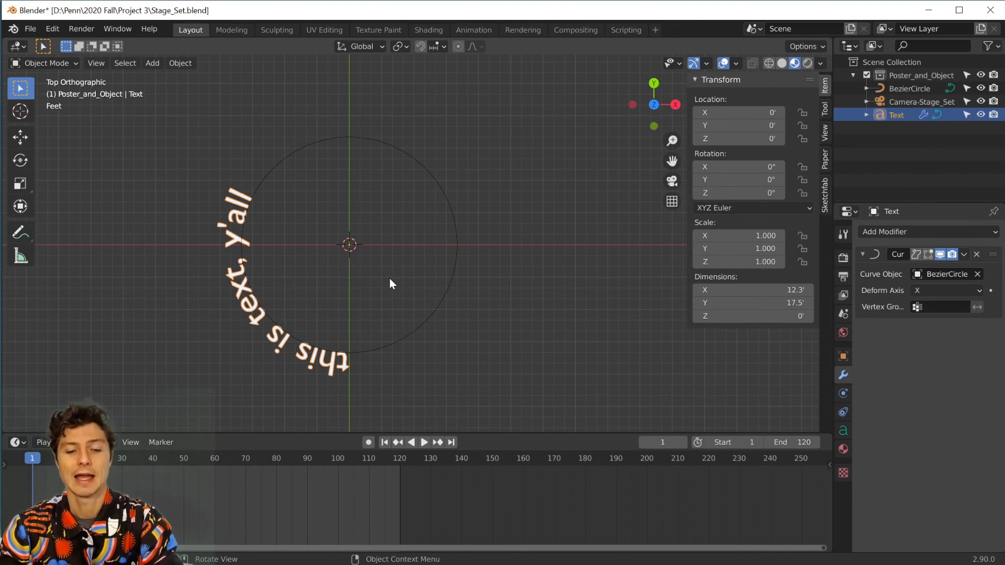
{"action": "key", "text": "g"}
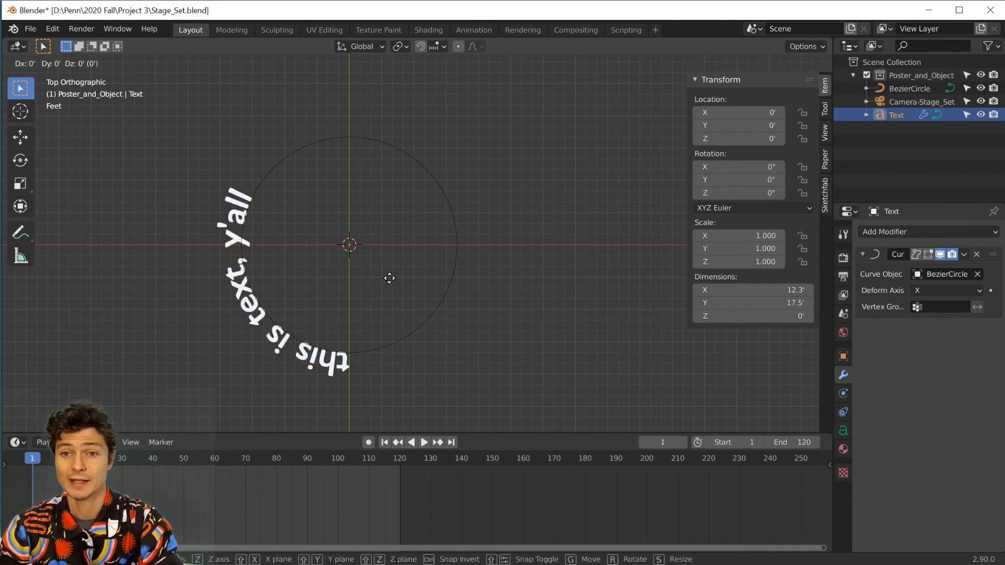
{"action": "key", "text": "x"}
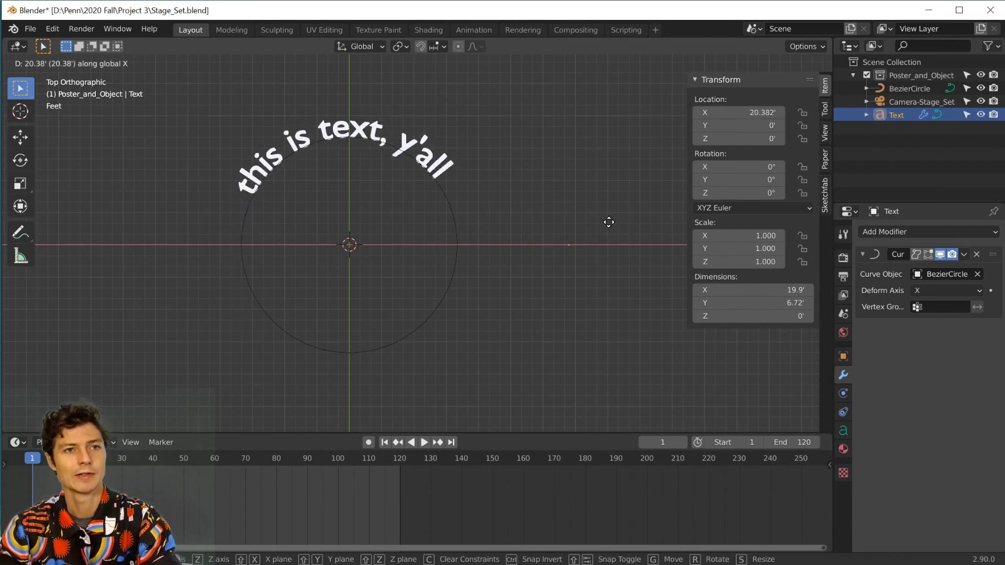
{"action": "key", "text": "Escape"}
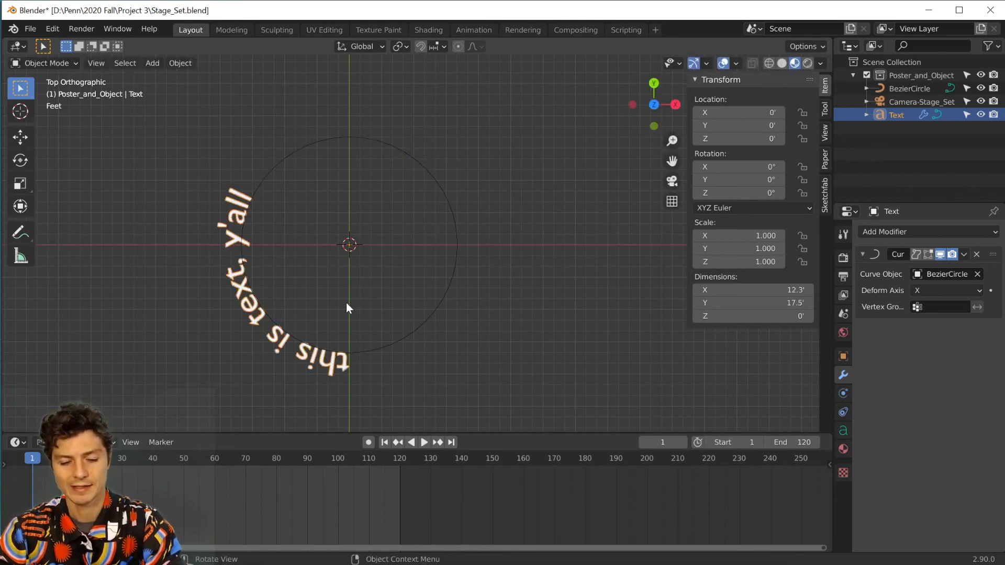
Move the text along X to about 20.83' and insert a Location, Rotation & Scale keyframe at frame 1
{"action": "key", "text": "g"}
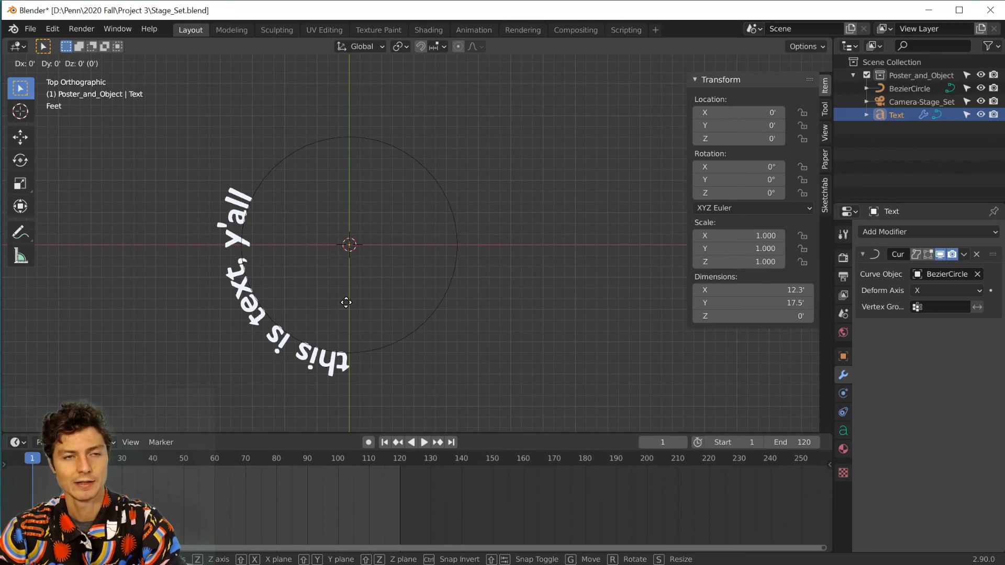
{"action": "left_click", "coordinate": [571, 282]}
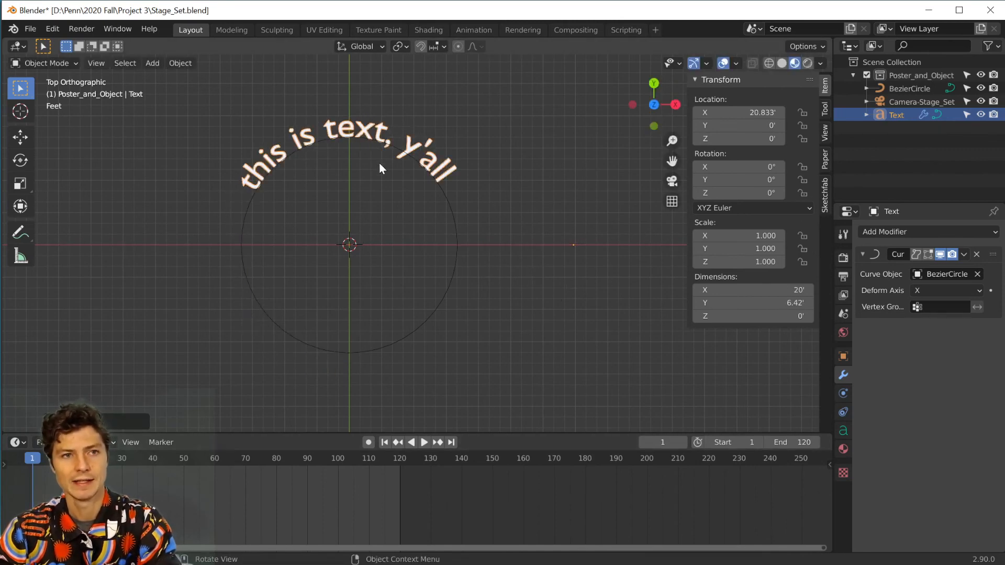
{"action": "key", "text": "i"}
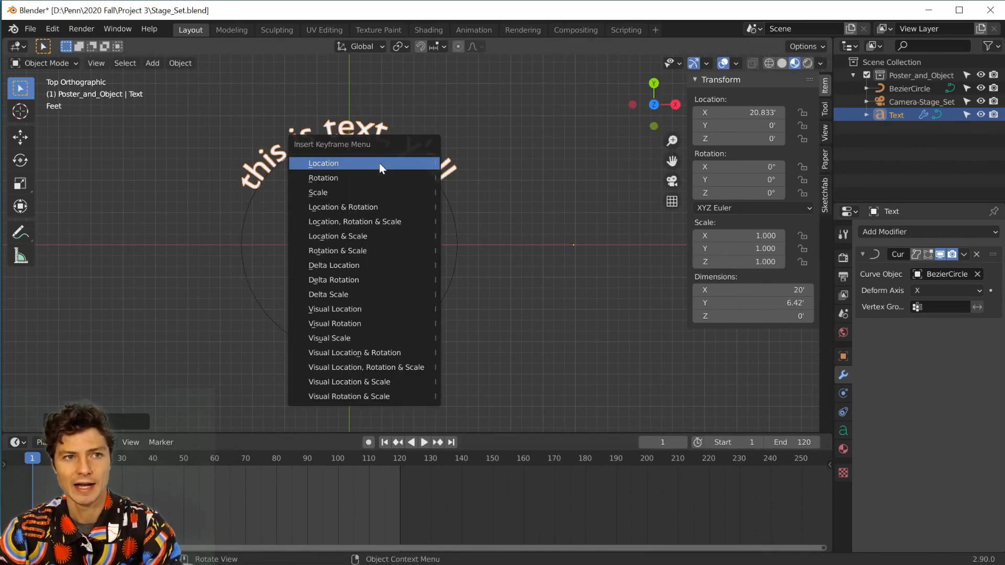
{"action": "left_click", "coordinate": [366, 223]}
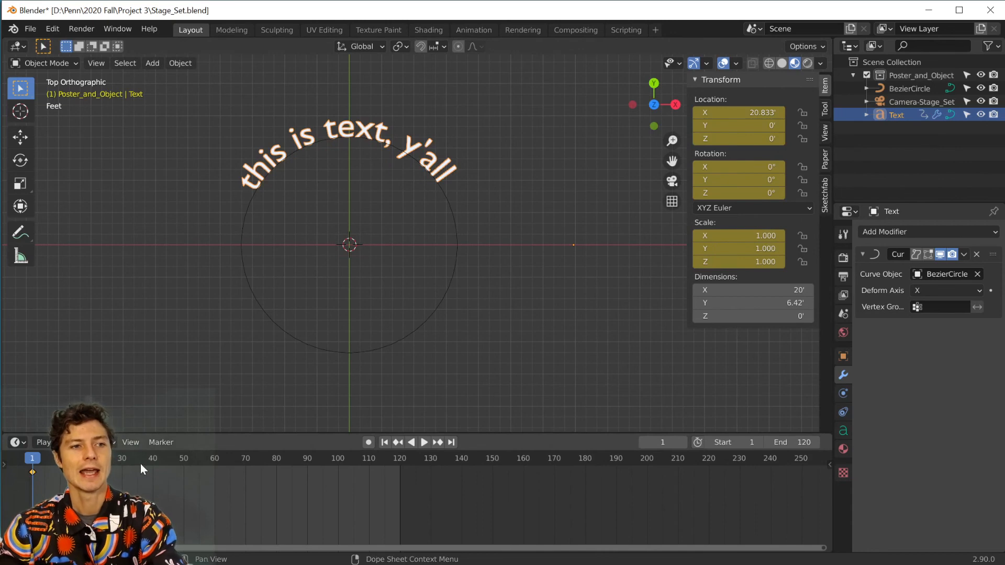
At frame 60, move the text along X to about 84.93' and insert a Location, Rotation & Scale keyframe
{"action": "left_click_drag", "start_coordinate": [33, 461], "coordinate": [216, 458]}
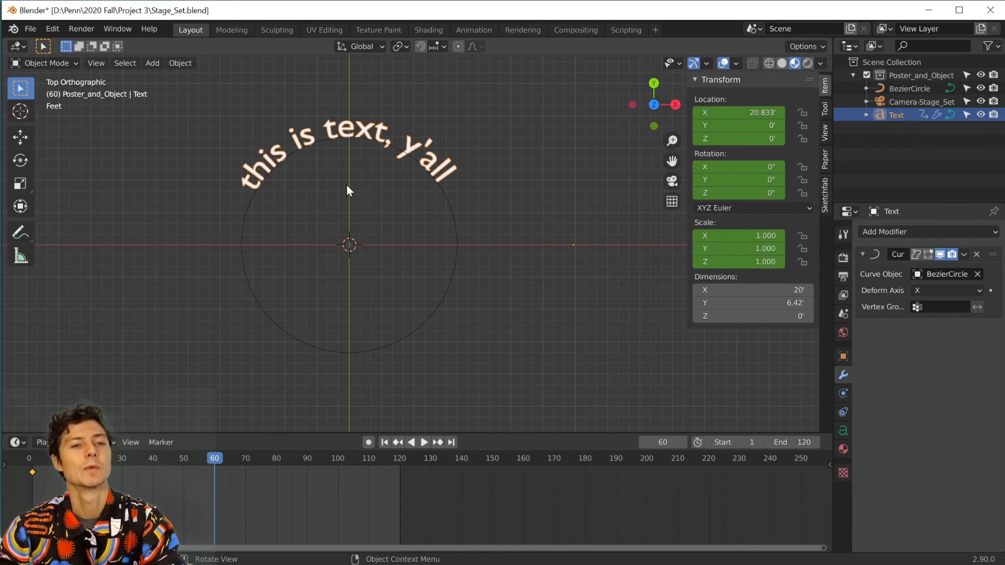
{"action": "key", "text": "g"}
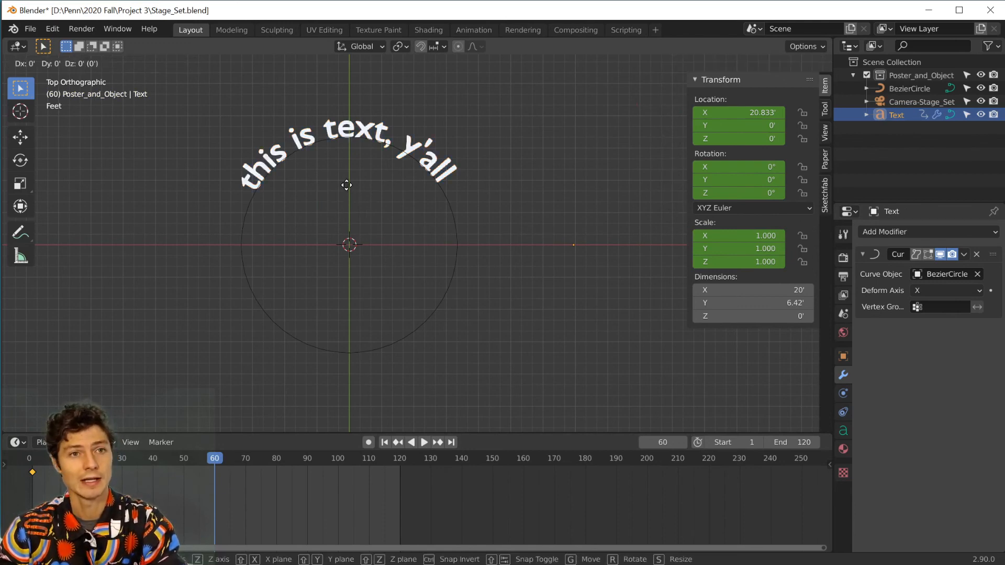
{"action": "key", "text": "x"}
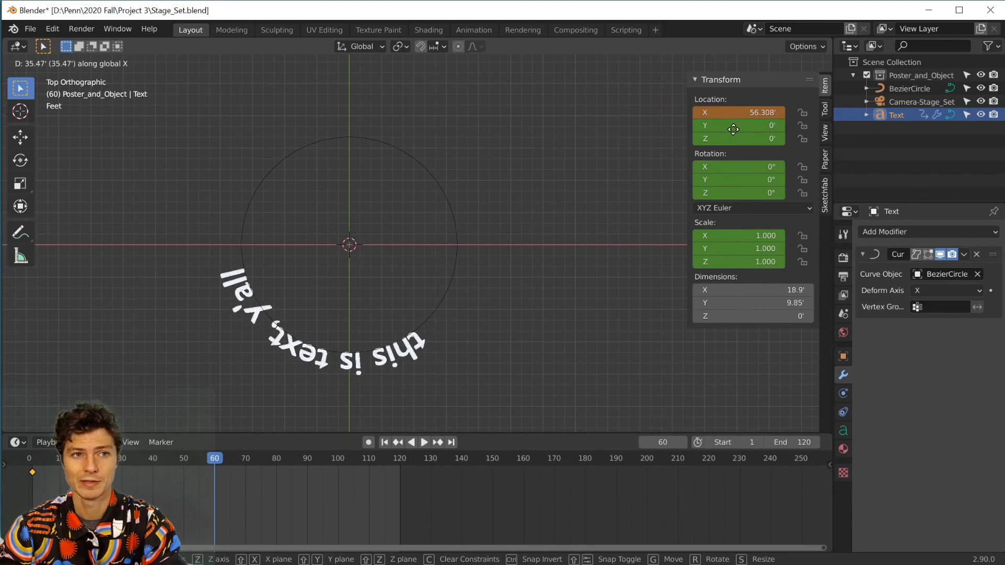
{"action": "left_click", "coordinate": [207, 113]}
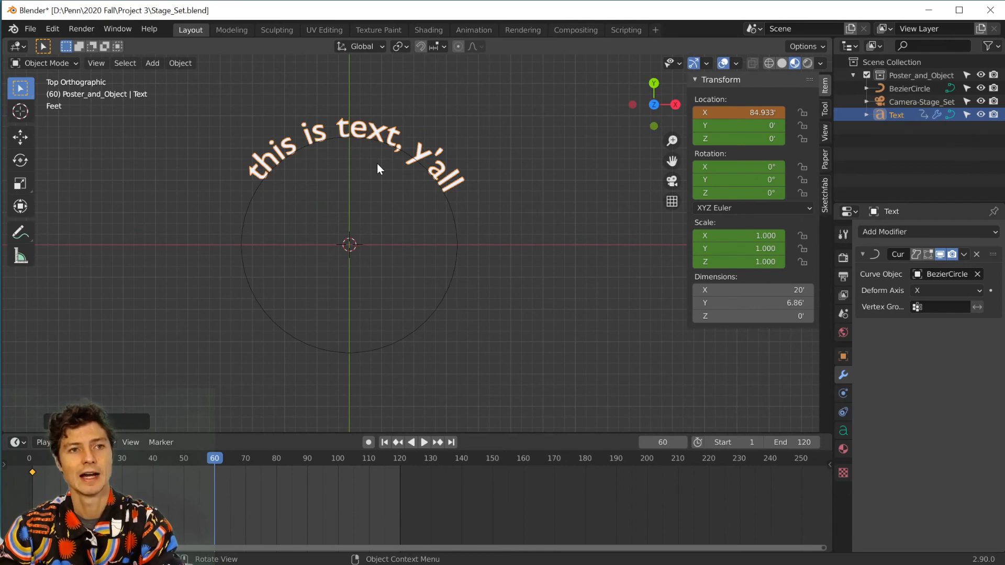
{"action": "key", "text": "i"}
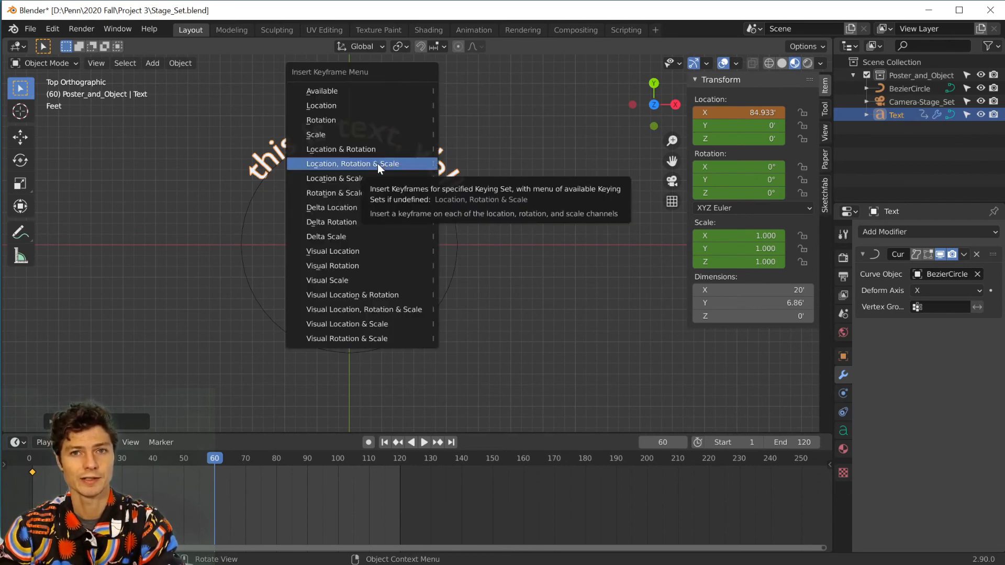
{"action": "left_click", "coordinate": [378, 163]}
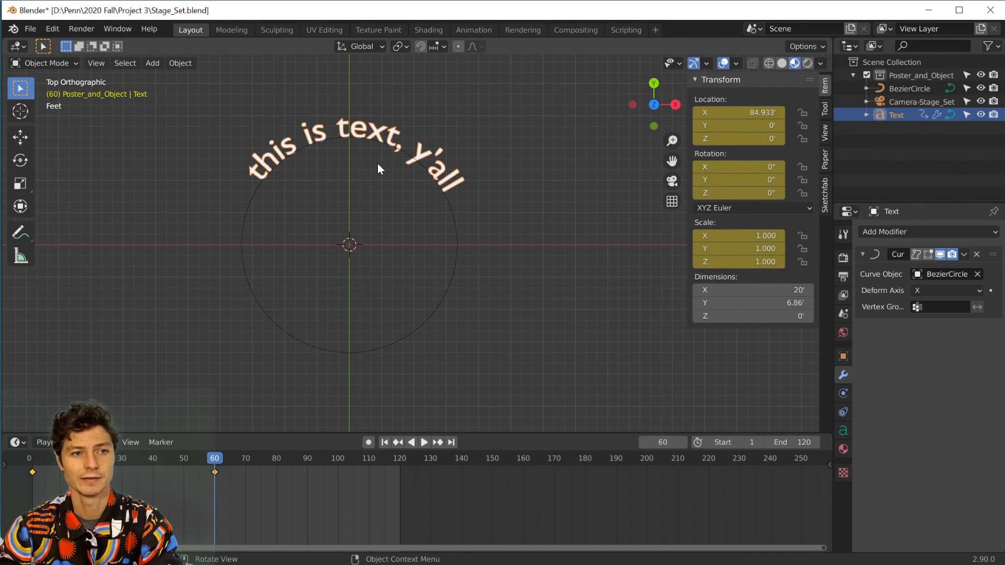
Play the text animation from frame 1, stop it and return to the first frame
{"action": "left_click", "coordinate": [384, 445]}
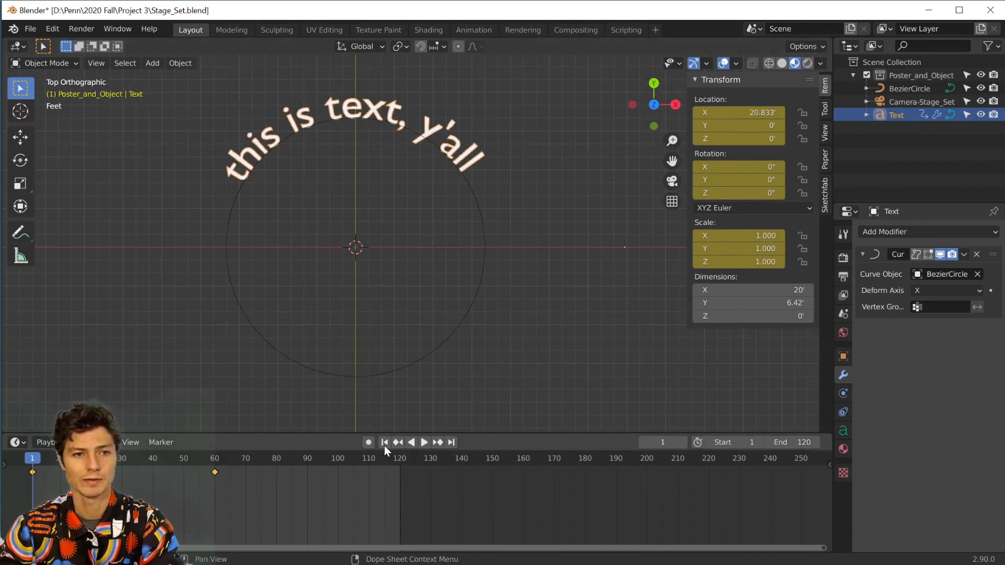
{"action": "left_click", "coordinate": [423, 443]}
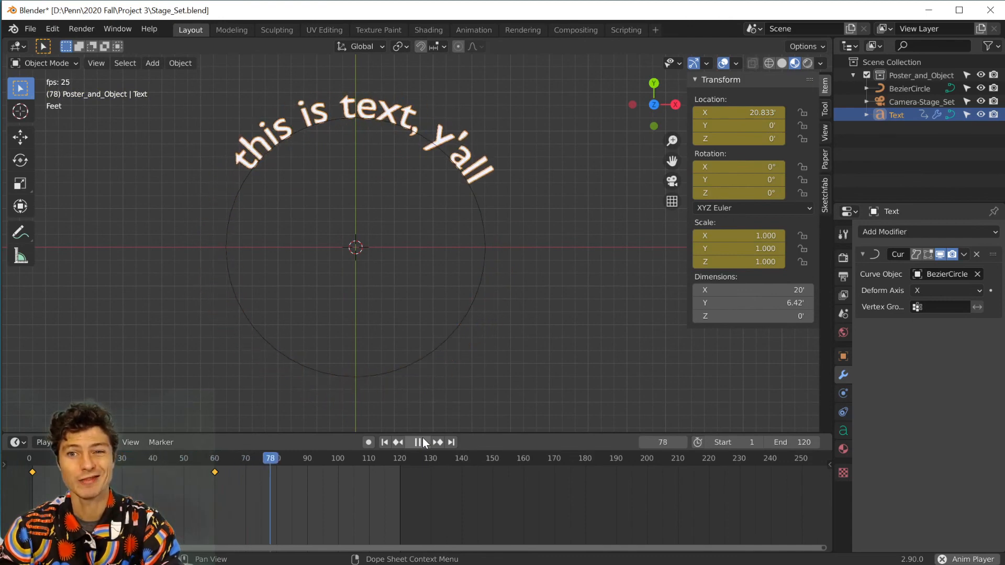
{"action": "left_click", "coordinate": [414, 442]}
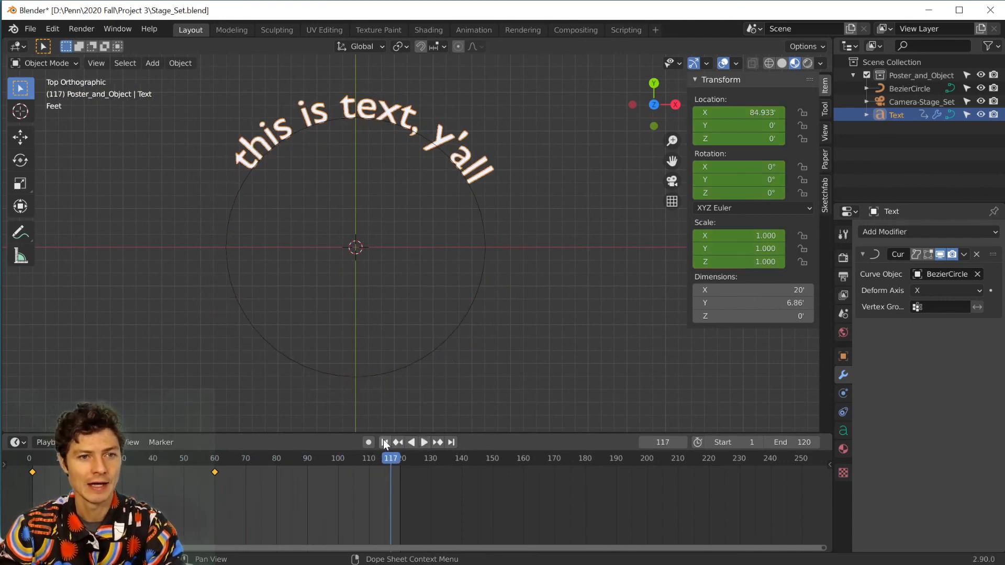
{"action": "left_click", "coordinate": [383, 443]}
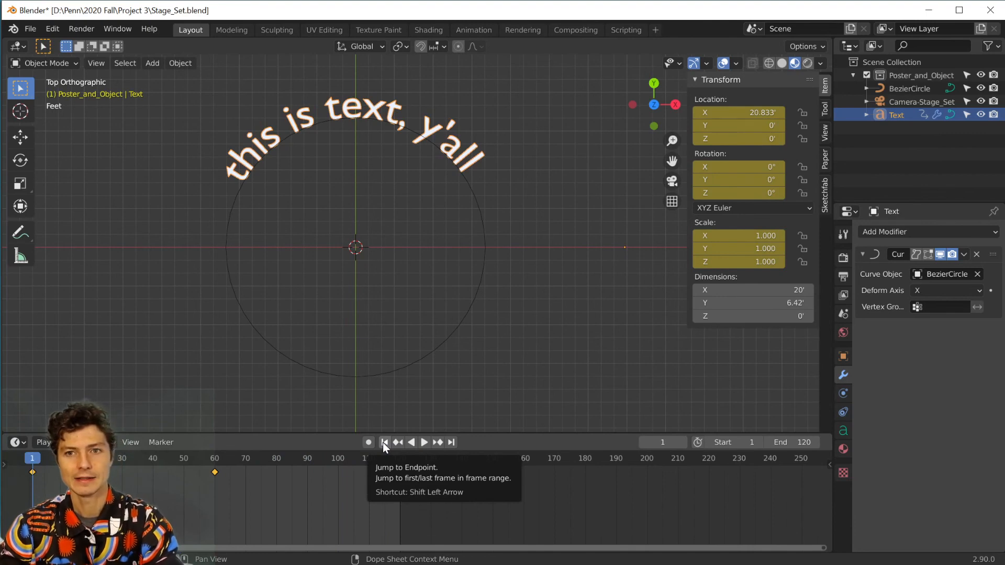
Duplicate the text's frame 1 keyframe and place the copy at frame 120
{"action": "left_click", "coordinate": [30, 473]}
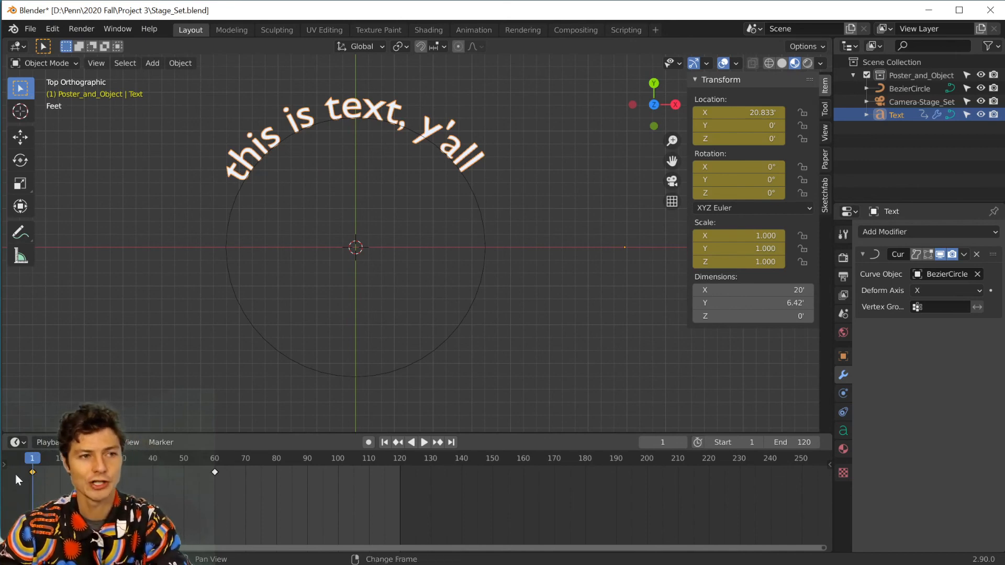
{"action": "key", "text": "g"}
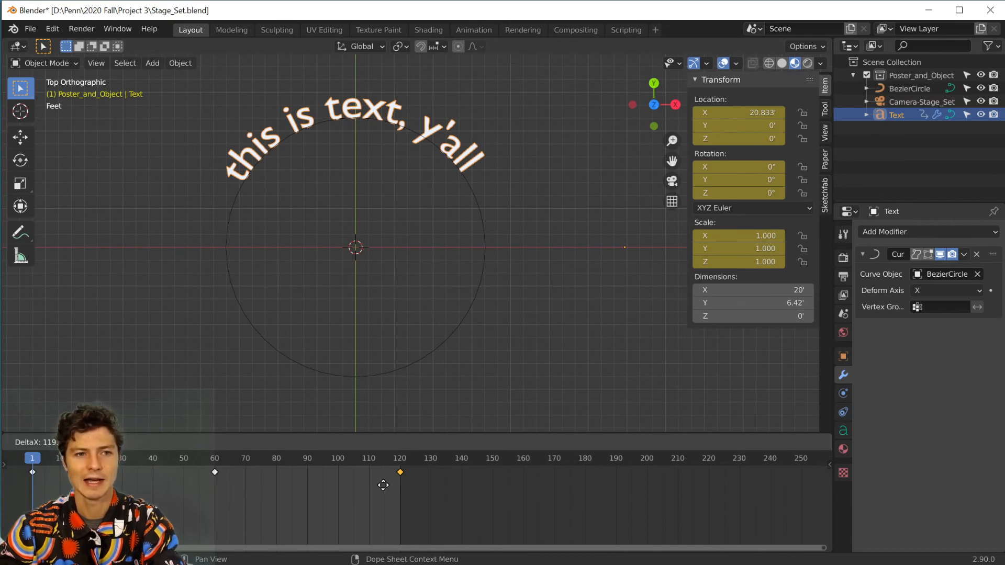
{"action": "left_click", "coordinate": [383, 486]}
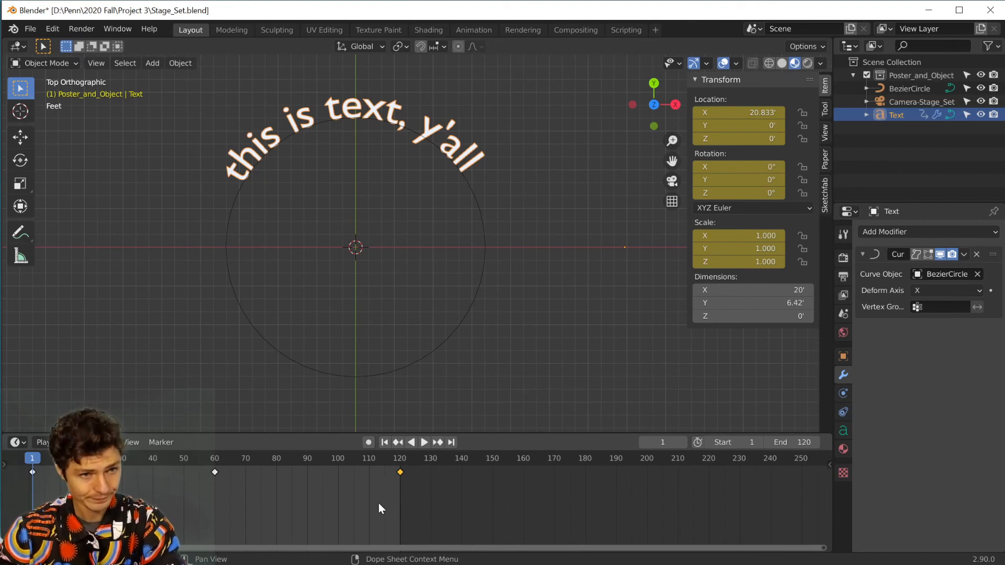
Play back the animation with its closing keyframe at frame 120, stop it and return to frame 1
{"action": "left_click", "coordinate": [424, 443]}
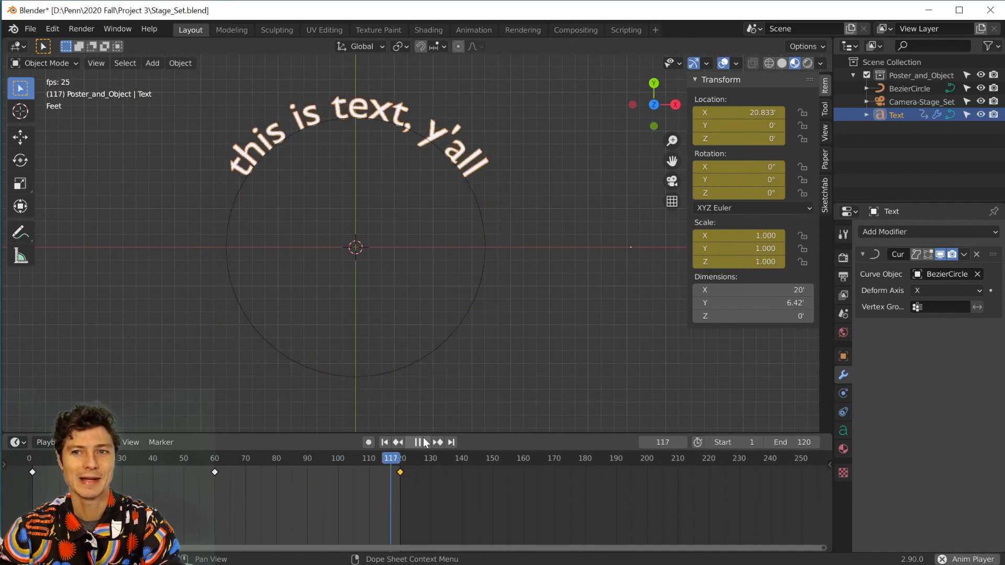
{"action": "left_click", "coordinate": [424, 443]}
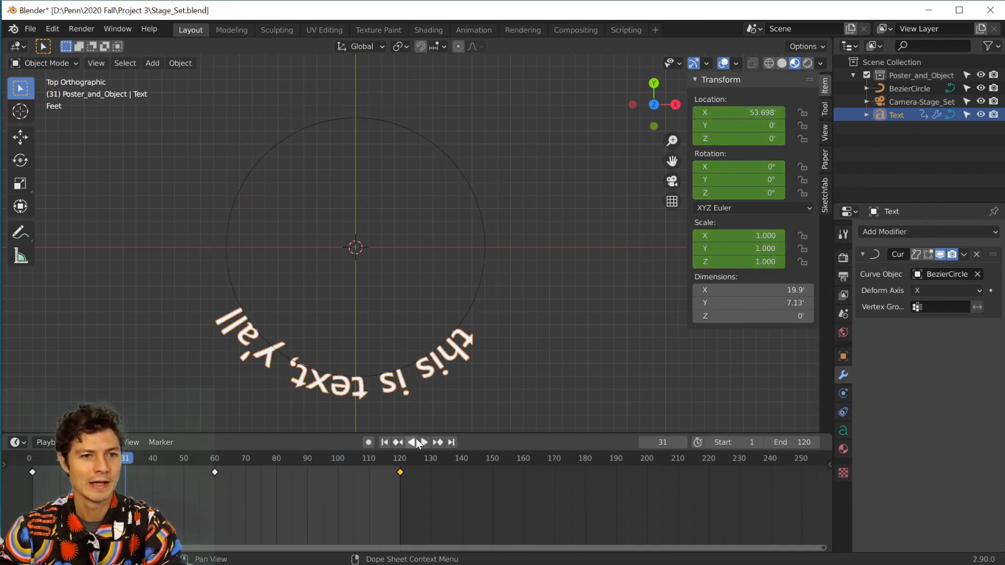
{"action": "left_click", "coordinate": [382, 442]}
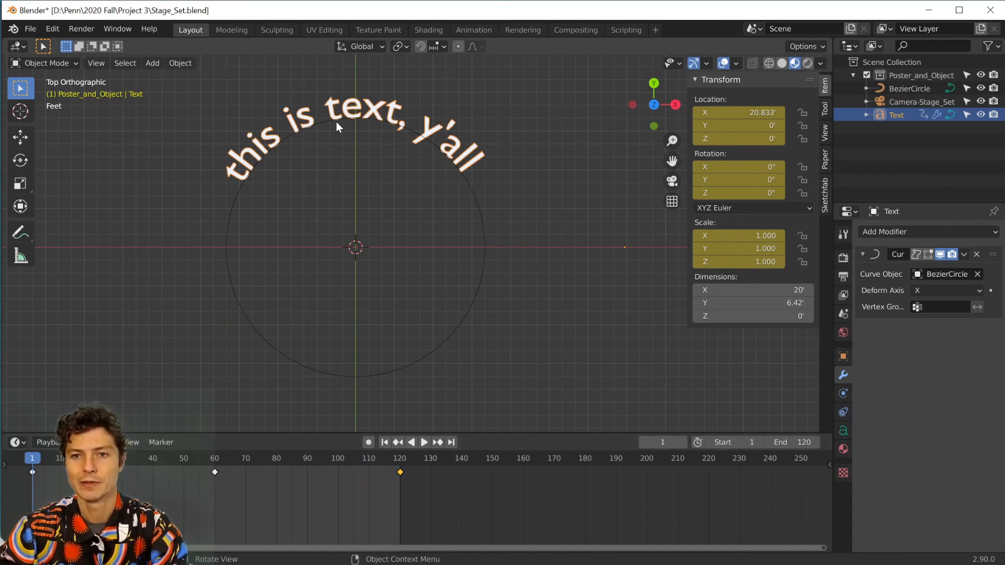
At frame 60, rotate the text 90° about global X and insert a Location, Rotation & Scale keyframe
{"action": "left_click_drag", "start_coordinate": [29, 460], "coordinate": [215, 441]}
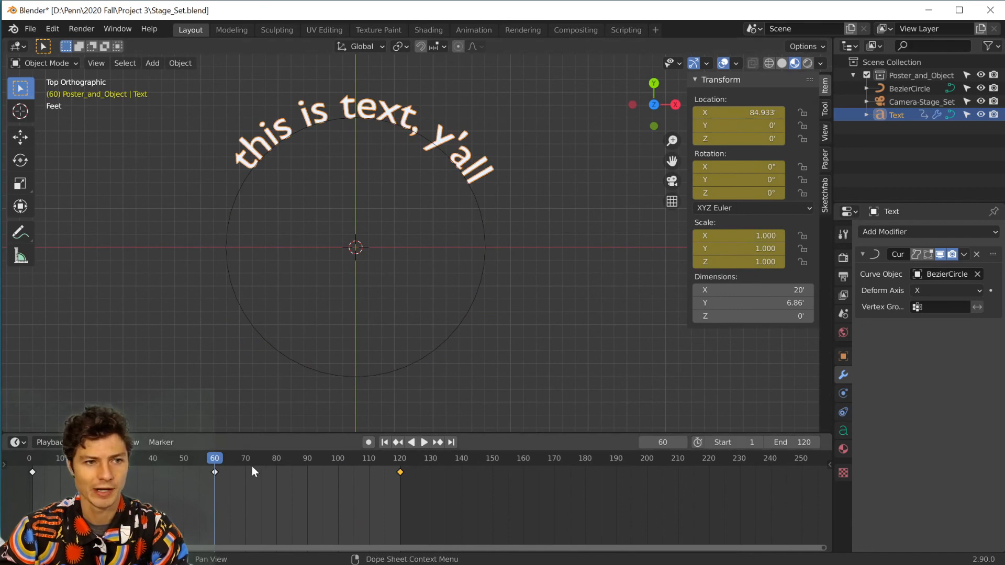
{"action": "left_click", "coordinate": [214, 471]}
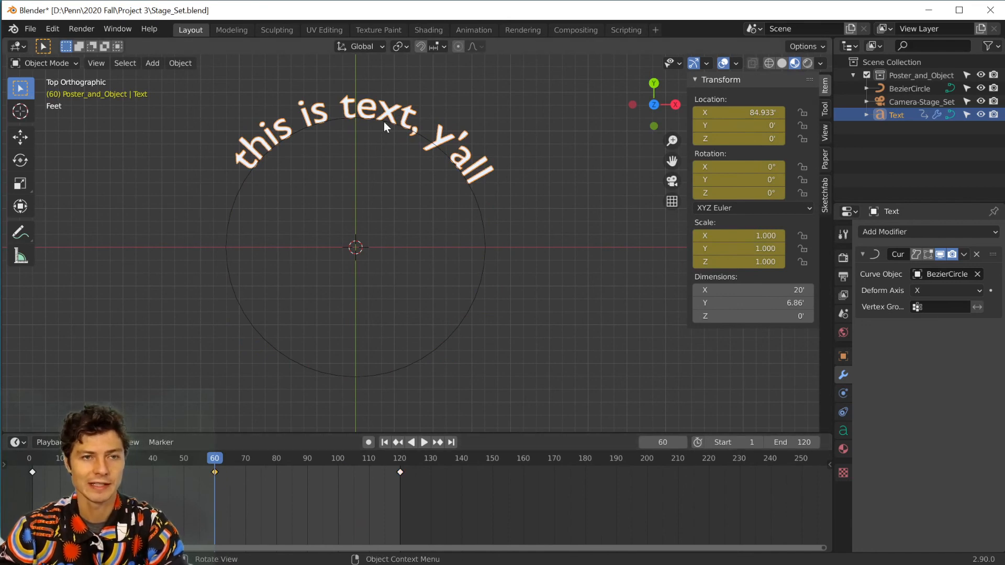
{"action": "middle_click_drag", "start_coordinate": [353, 204], "coordinate": [424, 207]}
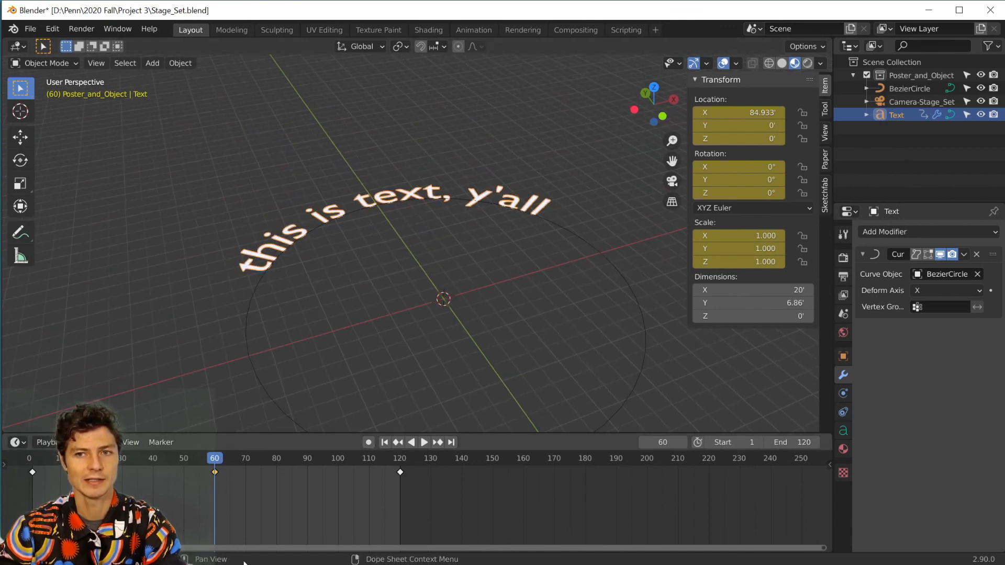
{"action": "left_click", "coordinate": [214, 471]}
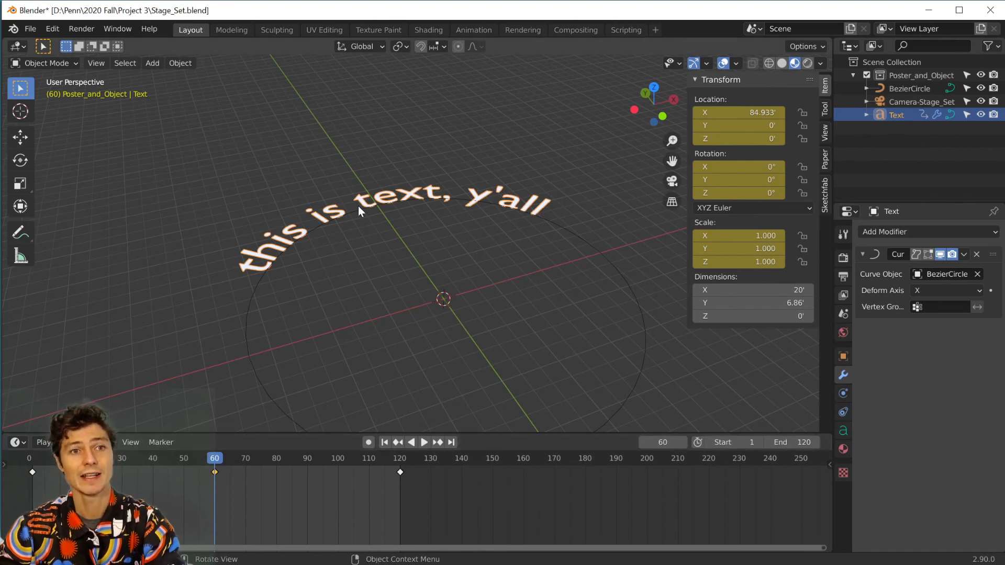
{"action": "key", "text": "r"}
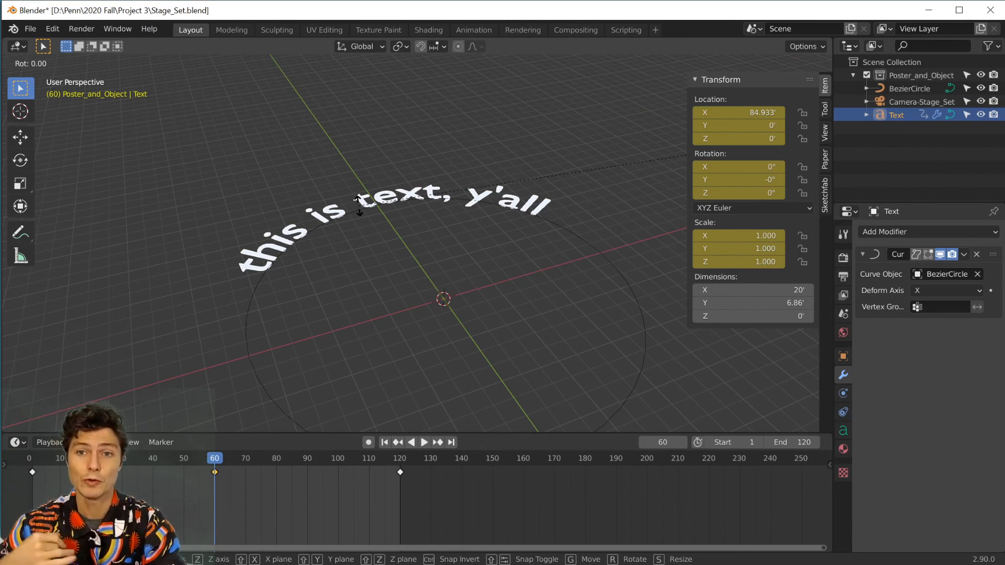
{"action": "key", "text": "x"}
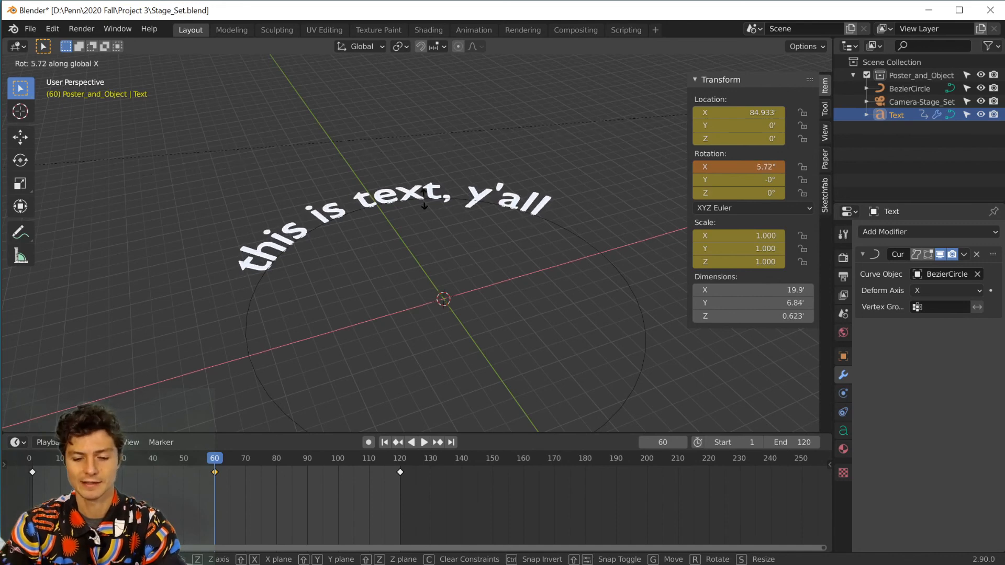
{"action": "type", "text": "90"}
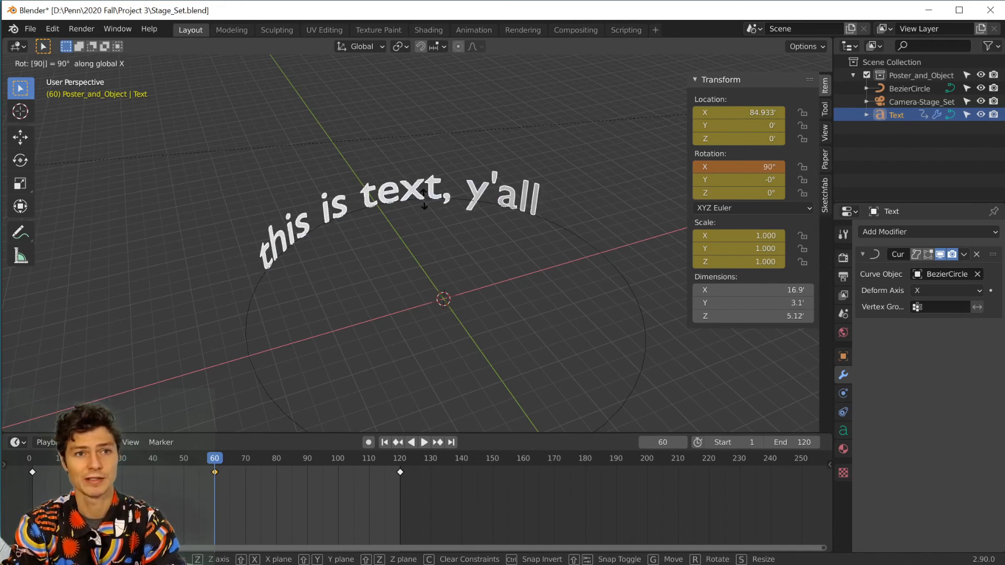
{"action": "key", "text": "Return"}
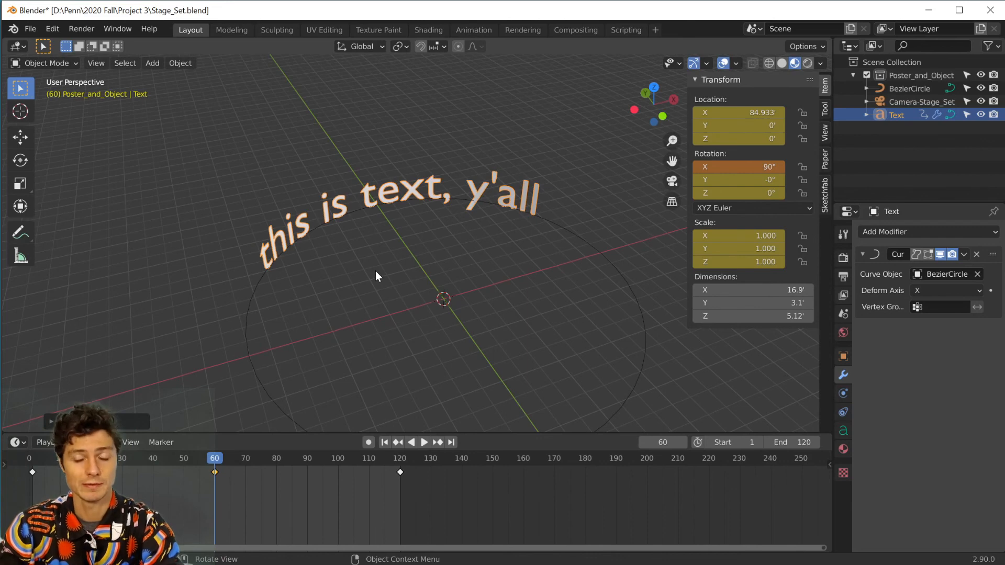
{"action": "key", "text": "i"}
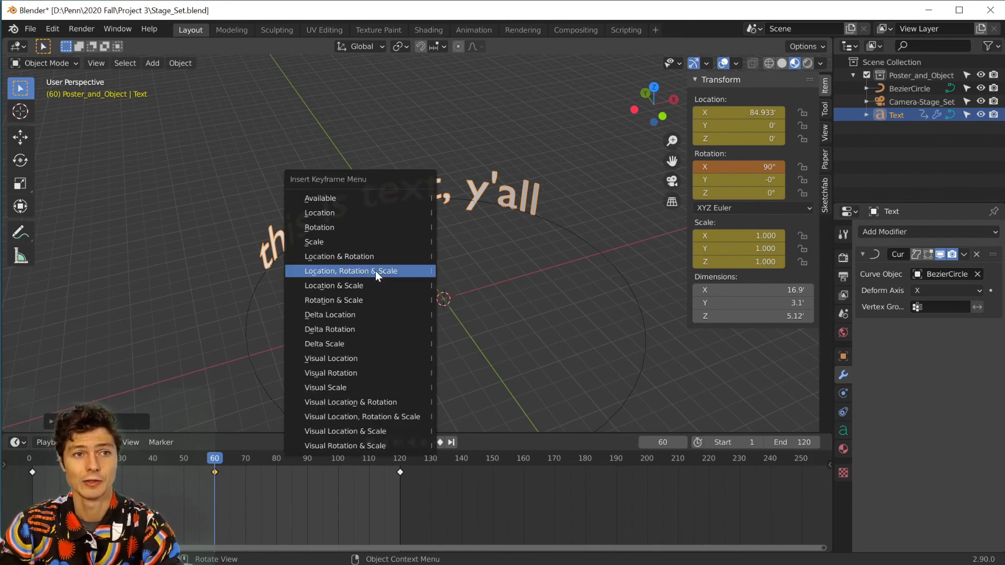
{"action": "left_click", "coordinate": [375, 272]}
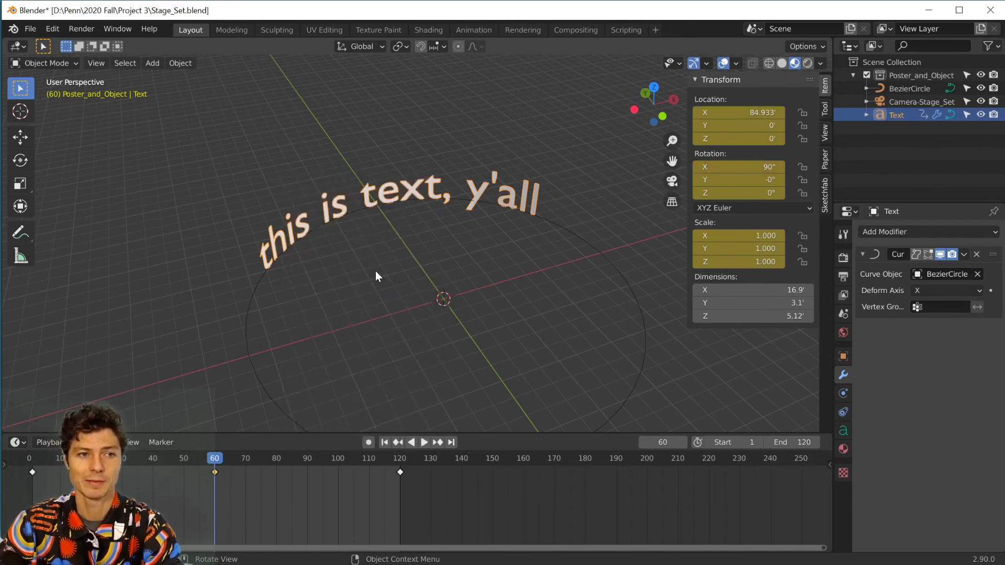
Play back the text animation with its frame 60 rotation keyframe, starting from frame 0, and stop it
{"action": "left_click_drag", "start_coordinate": [213, 462], "coordinate": [29, 459]}
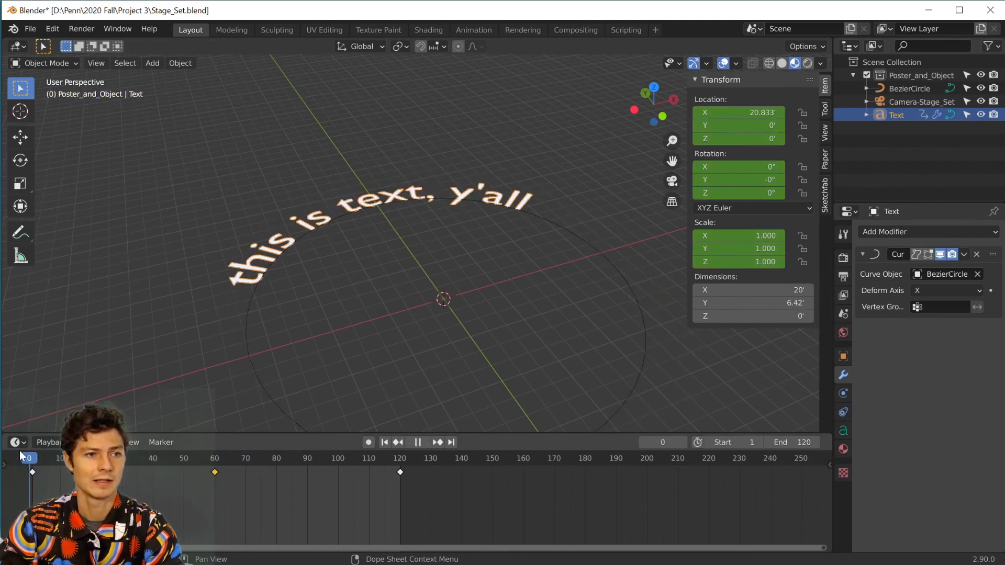
{"action": "scroll", "coordinate": [370, 341], "scroll_direction": "down", "scroll_amount": 3}
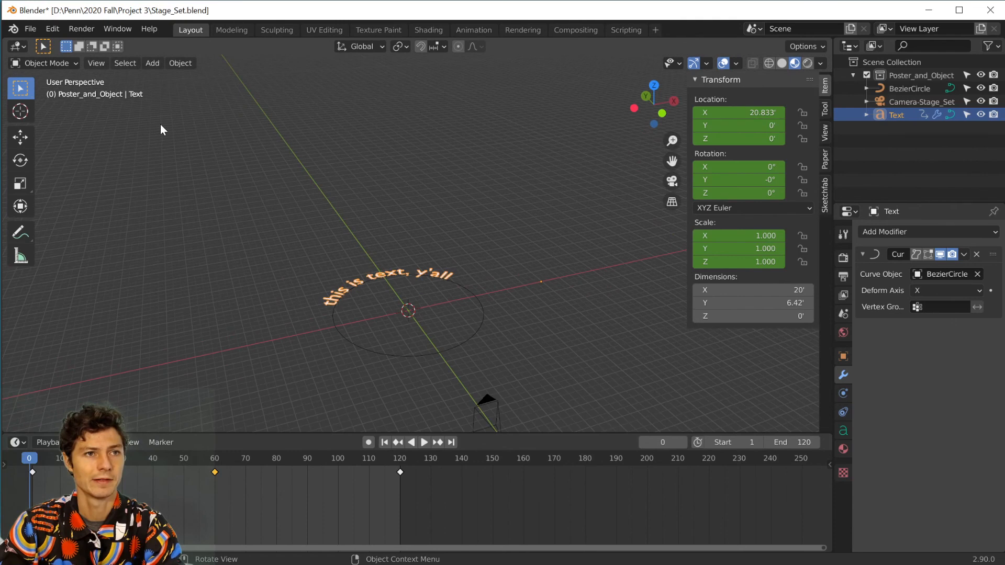
{"action": "left_click", "coordinate": [424, 442]}
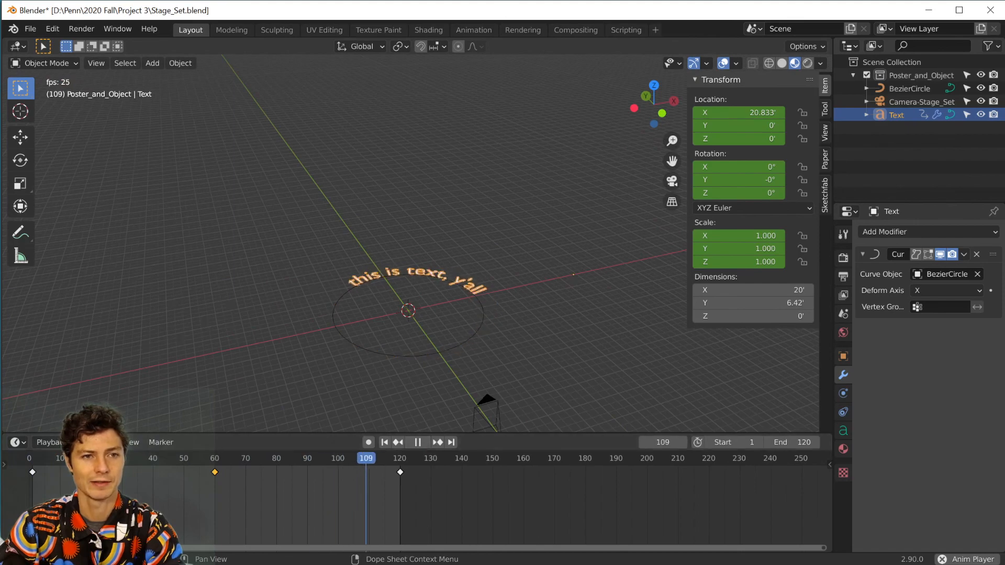
{"action": "left_click", "coordinate": [419, 442]}
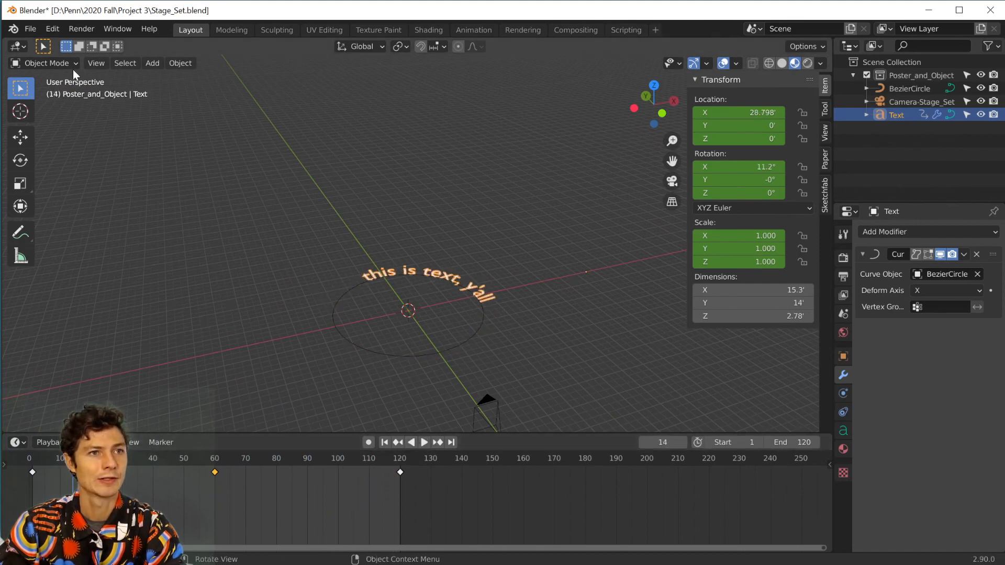
Switch to the camera viewpoint, play the text animation through it and stop playback
{"action": "left_click", "coordinate": [93, 65]}
{"action": "mouse_move", "coordinate": [130, 219]}
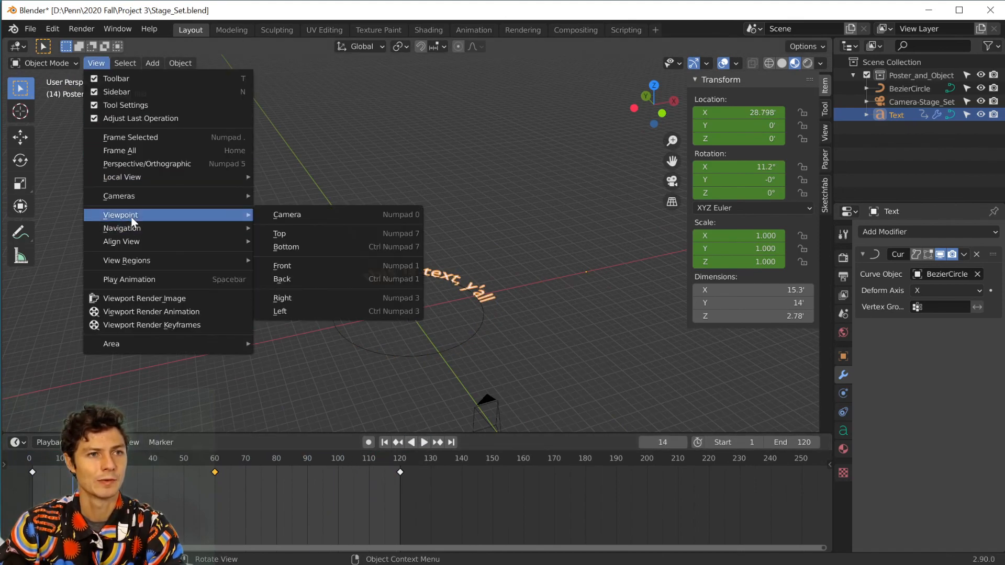
{"action": "left_click", "coordinate": [309, 215]}
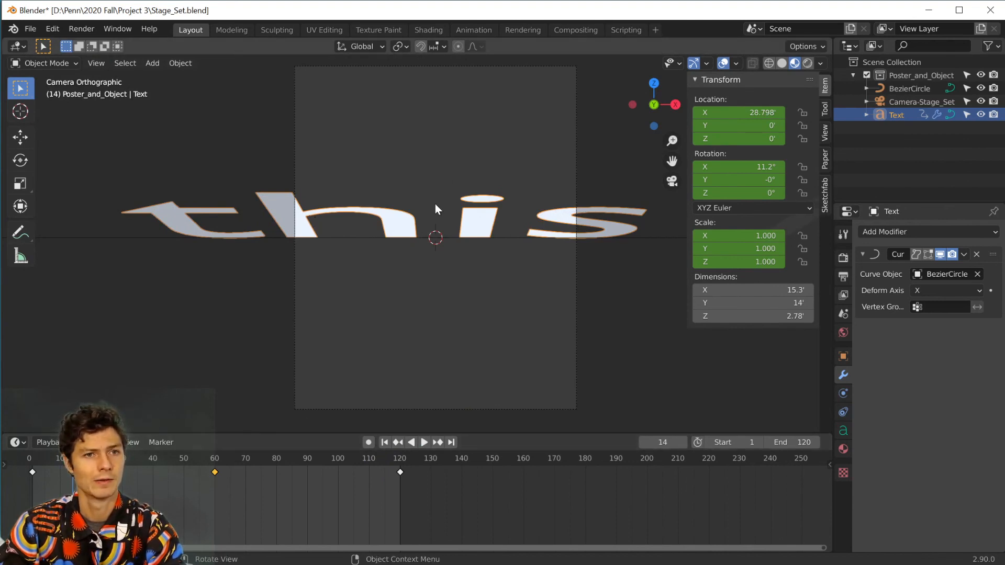
{"action": "scroll", "coordinate": [435, 205], "scroll_direction": "down", "scroll_amount": 2}
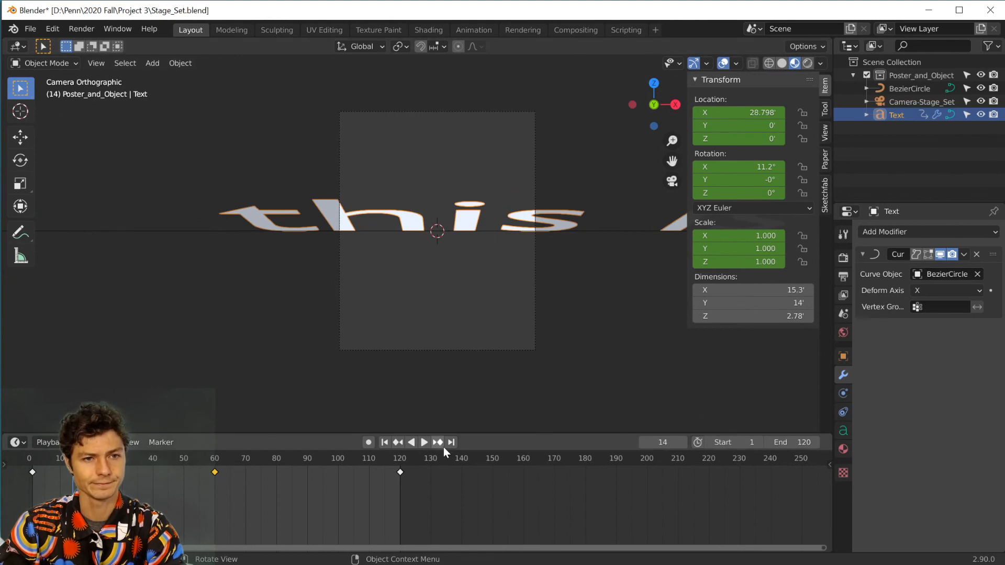
{"action": "left_click", "coordinate": [425, 442]}
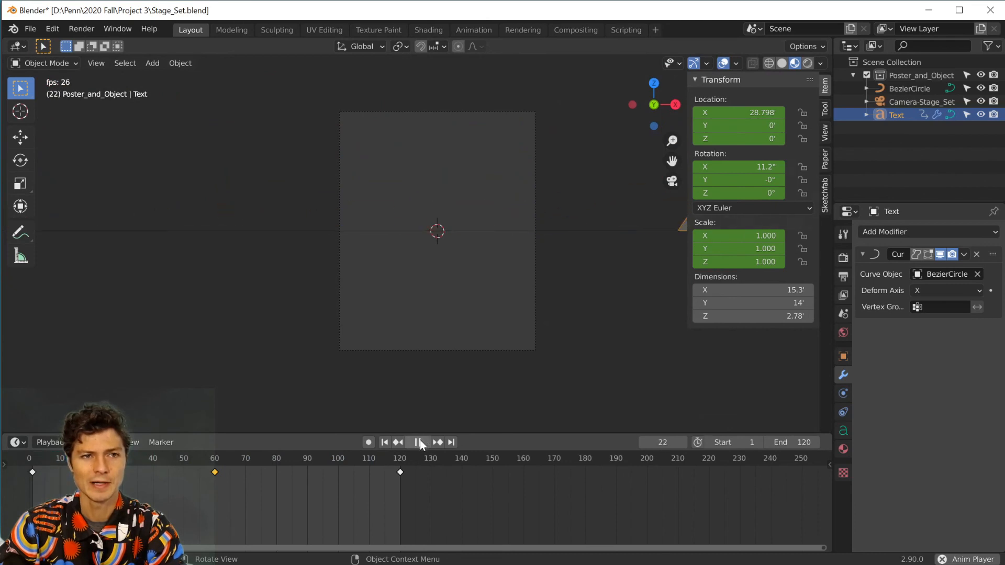
{"action": "left_click", "coordinate": [424, 443]}
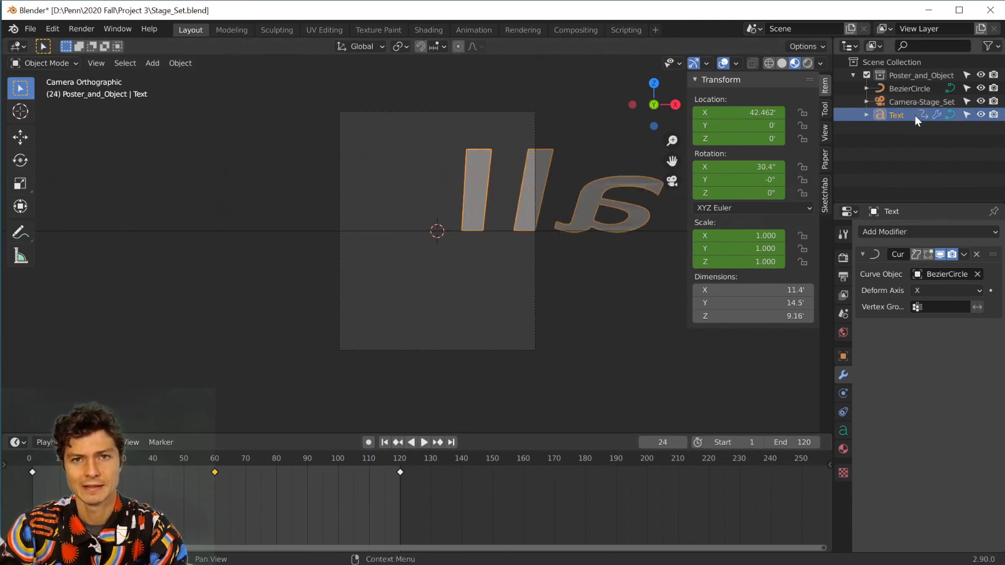
Change the lens type of Camera-Stage_Set to Perspective
{"action": "left_click", "coordinate": [921, 103]}
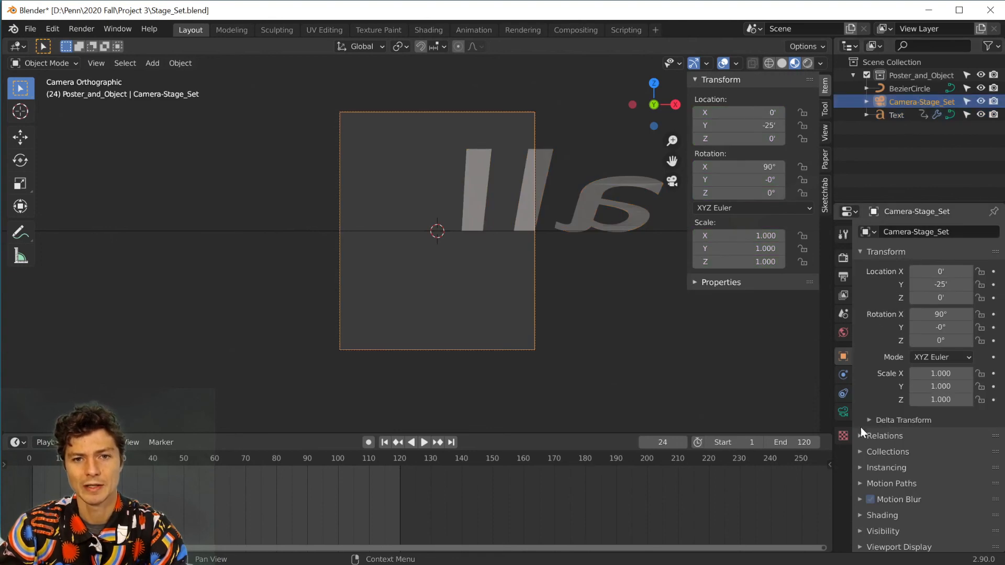
{"action": "left_click", "coordinate": [844, 413]}
{"action": "left_click", "coordinate": [950, 271]}
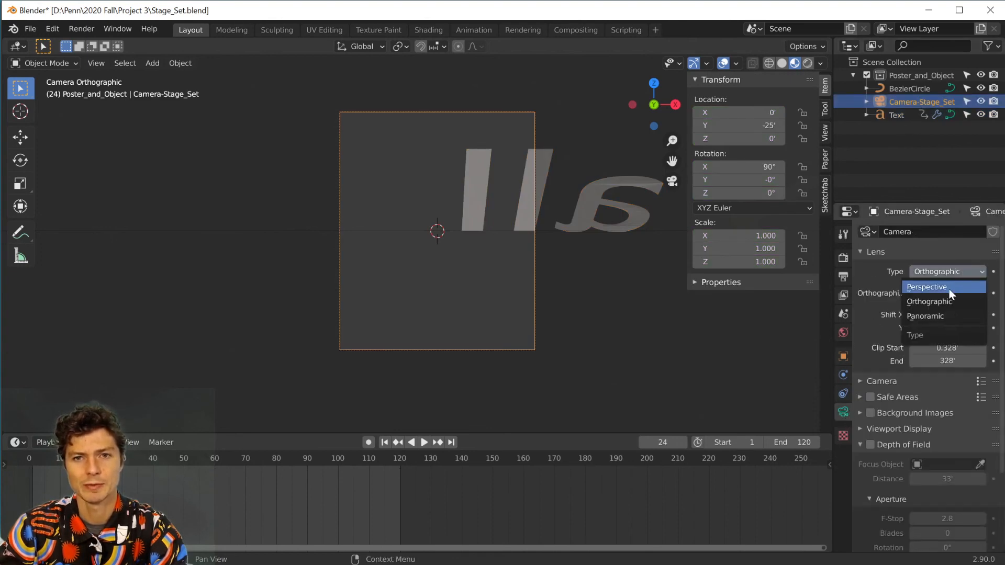
{"action": "left_click", "coordinate": [950, 288]}
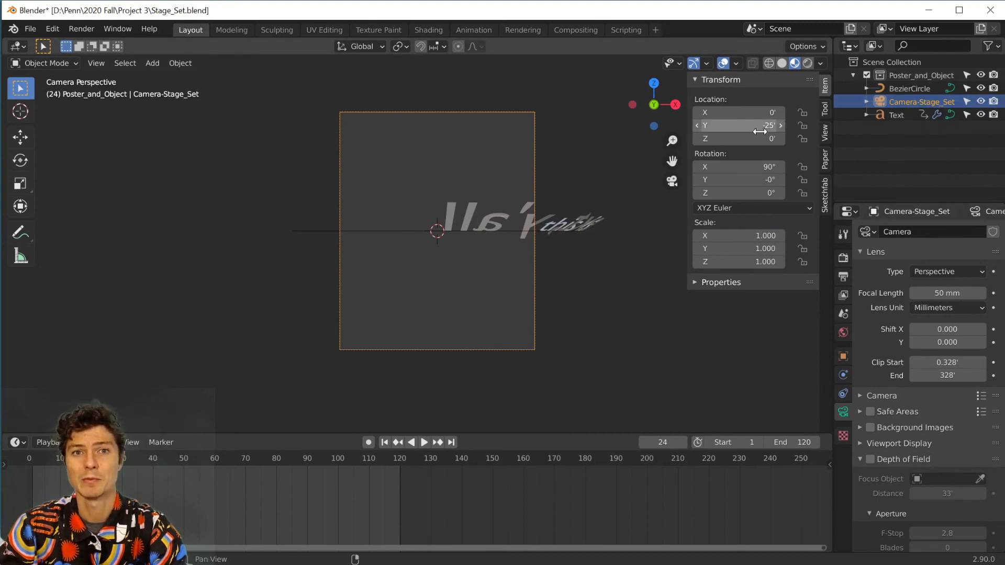
Move the camera back along Y to -72.25'
{"action": "middle_click_drag", "start_coordinate": [551, 152], "coordinate": [513, 207]}
{"action": "scroll", "coordinate": [522, 197], "scroll_direction": "down", "scroll_amount": 8}
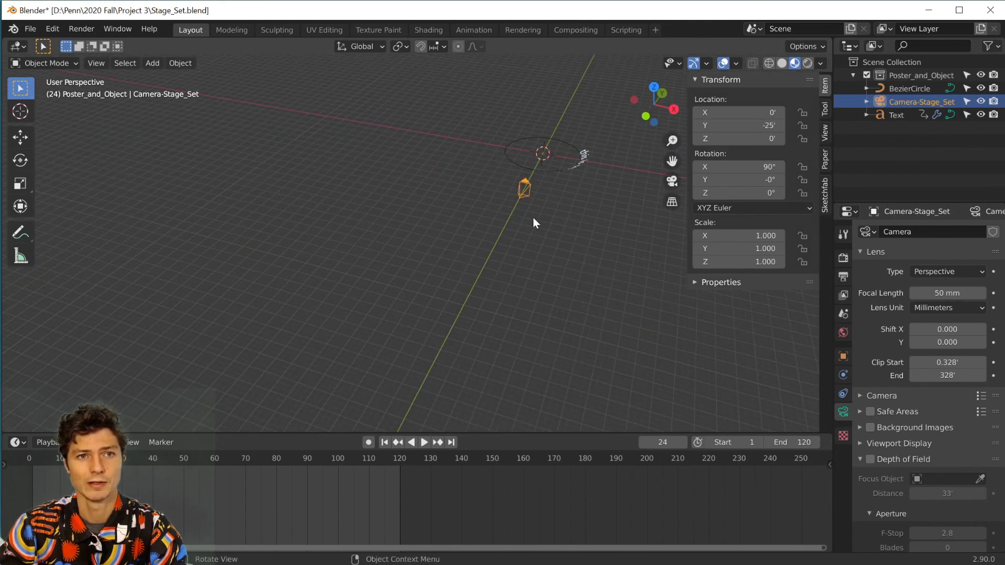
{"action": "left_click_drag", "start_coordinate": [744, 125], "coordinate": [560, 125]}
Preview the animation from the camera viewpoint, stop it and set the camera's Y location to -41.333'
{"action": "left_click", "coordinate": [96, 63]}
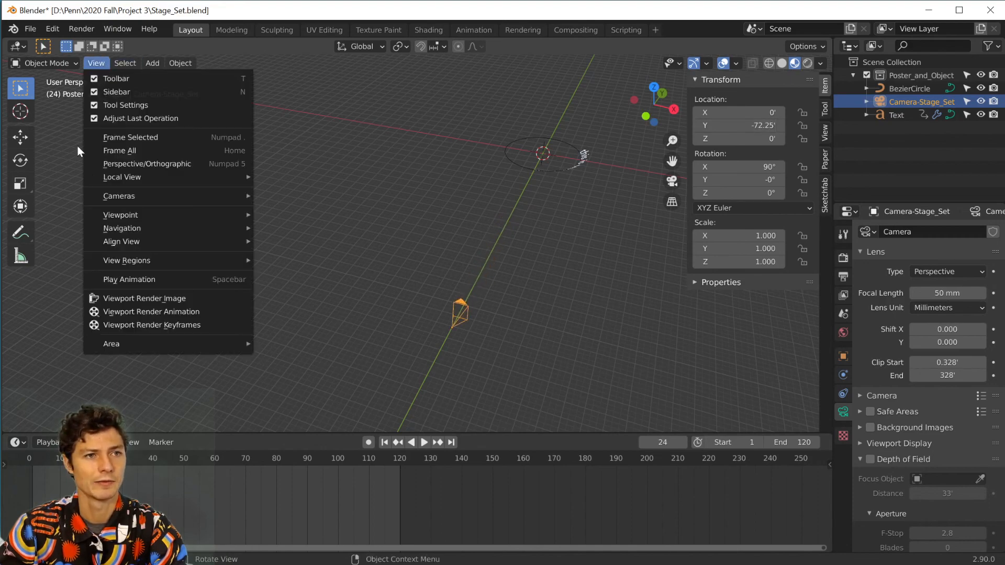
{"action": "mouse_move", "coordinate": [247, 212]}
{"action": "left_click", "coordinate": [314, 211]}
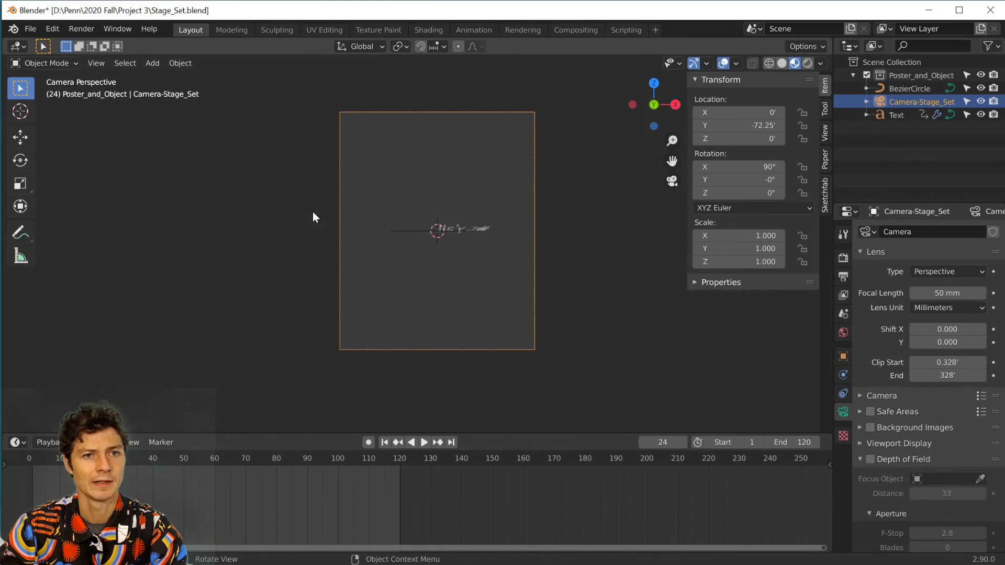
{"action": "left_click", "coordinate": [424, 442]}
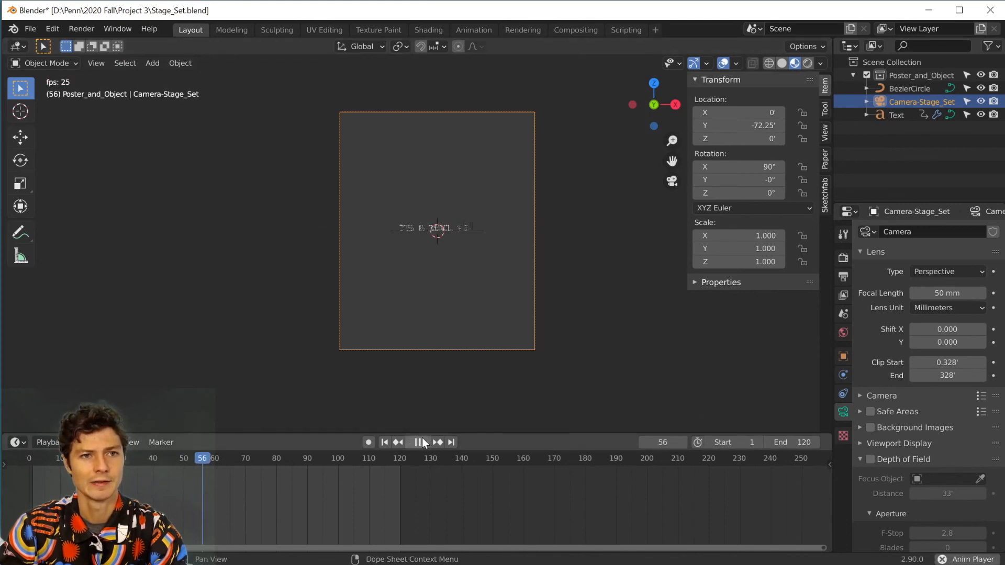
{"action": "left_click", "coordinate": [424, 443]}
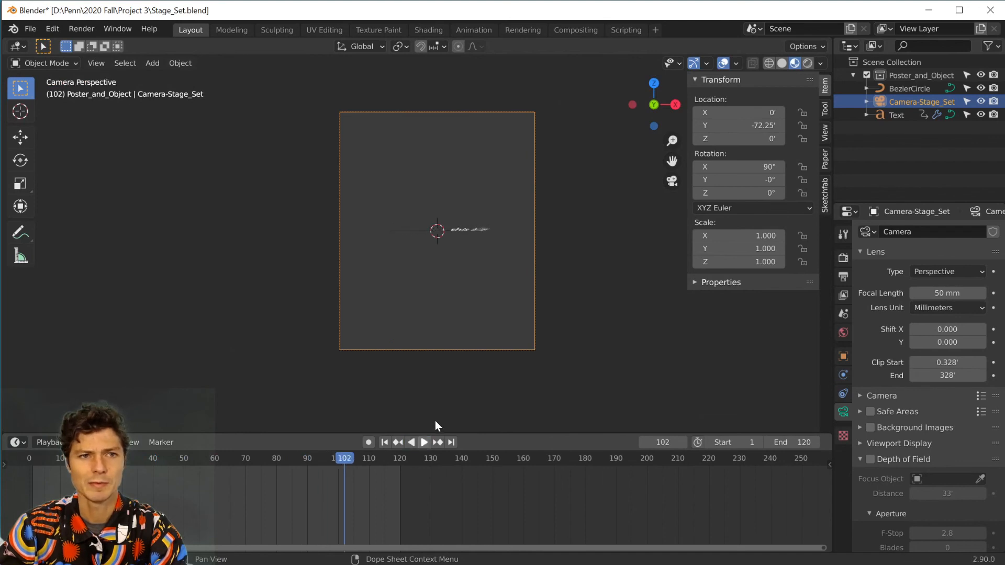
{"action": "left_click_drag", "start_coordinate": [755, 127], "coordinate": [798, 127]}
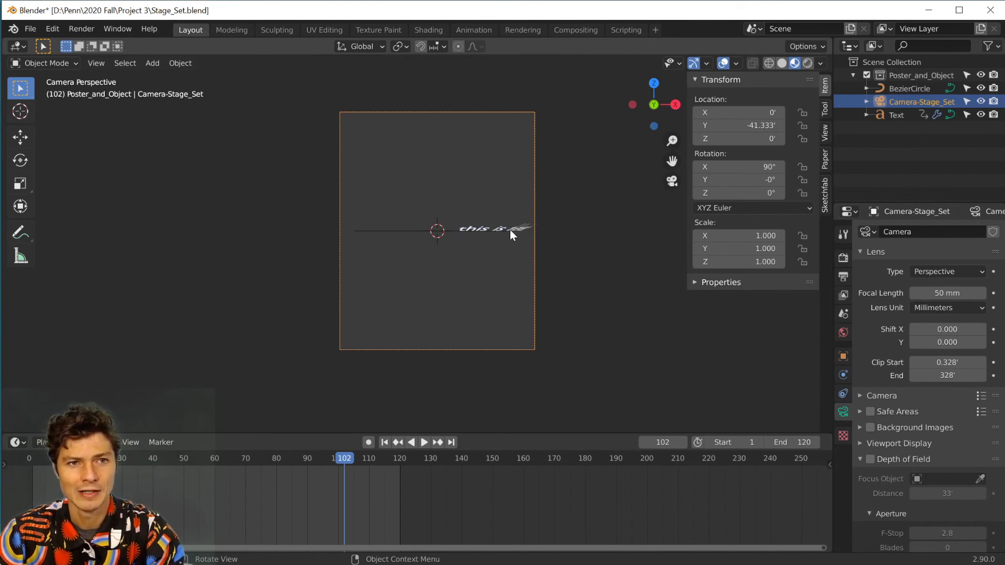
Extrude the text object's geometry by 2.76'
{"action": "left_click", "coordinate": [895, 116]}
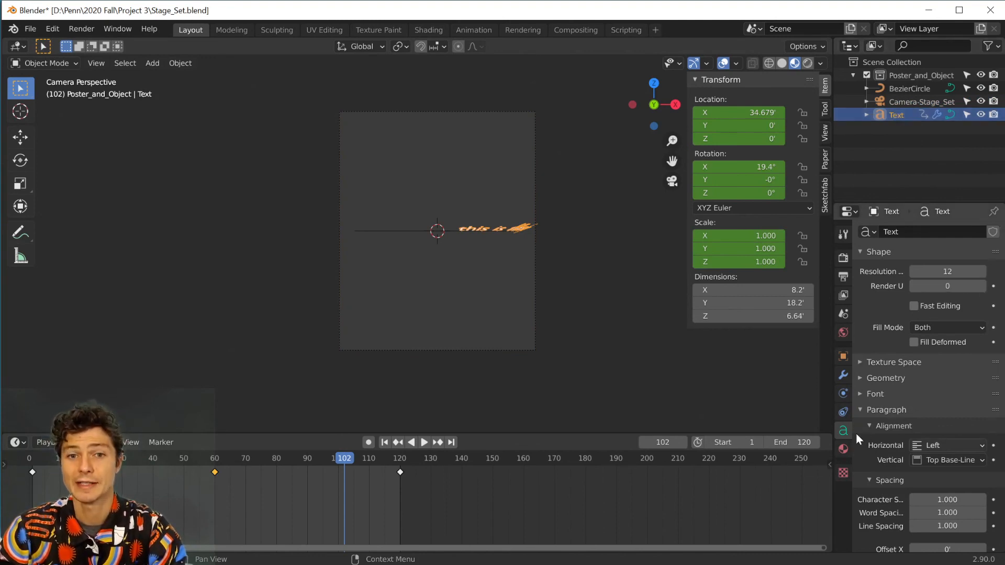
{"action": "left_click", "coordinate": [860, 378]}
{"action": "scroll", "coordinate": [858, 378], "scroll_direction": "down", "scroll_amount": 1}
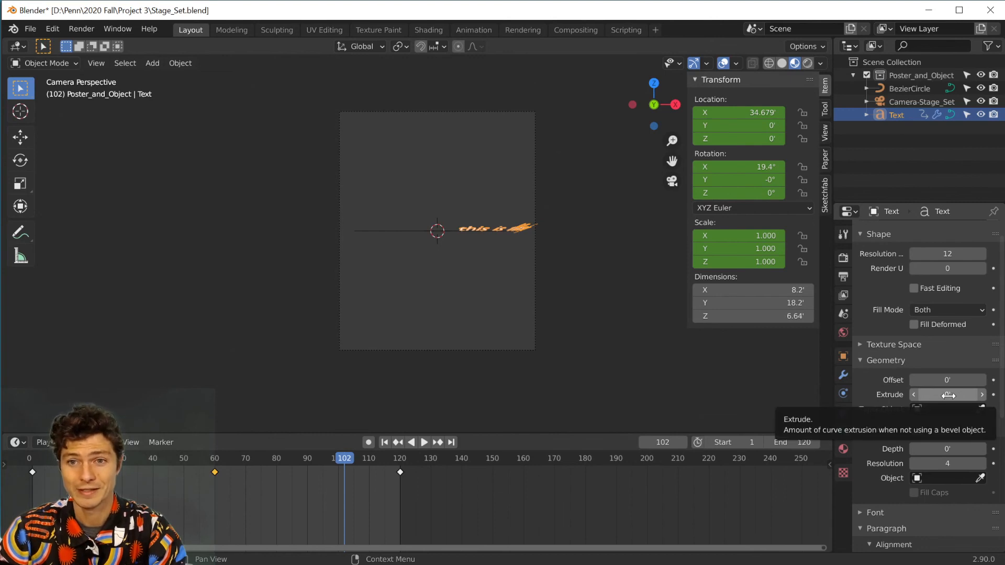
{"action": "left_click_drag", "start_coordinate": [949, 395], "coordinate": [989, 395]}
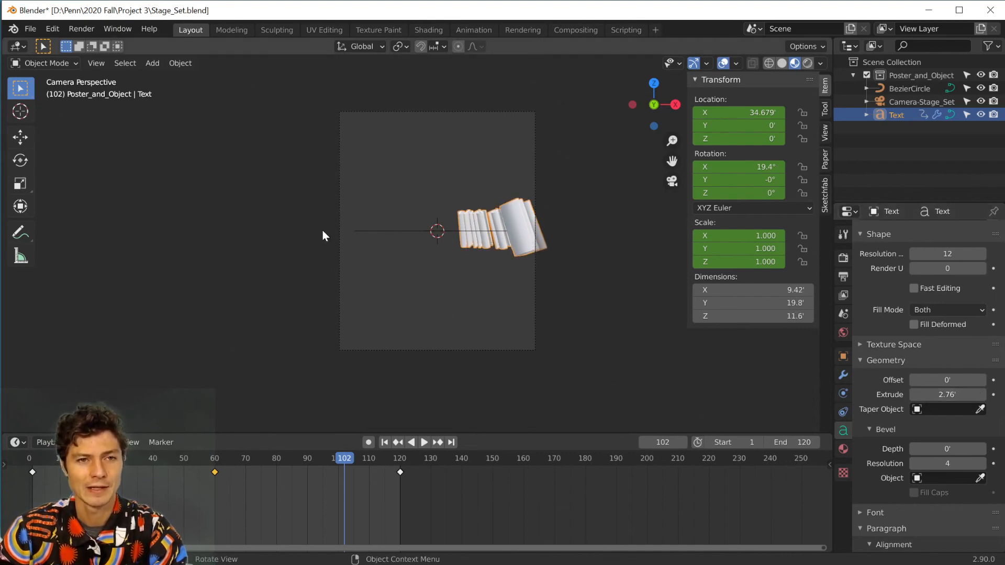
Play the extruded text animation through the camera, stop it and return to frame 1
{"action": "left_click", "coordinate": [424, 443]}
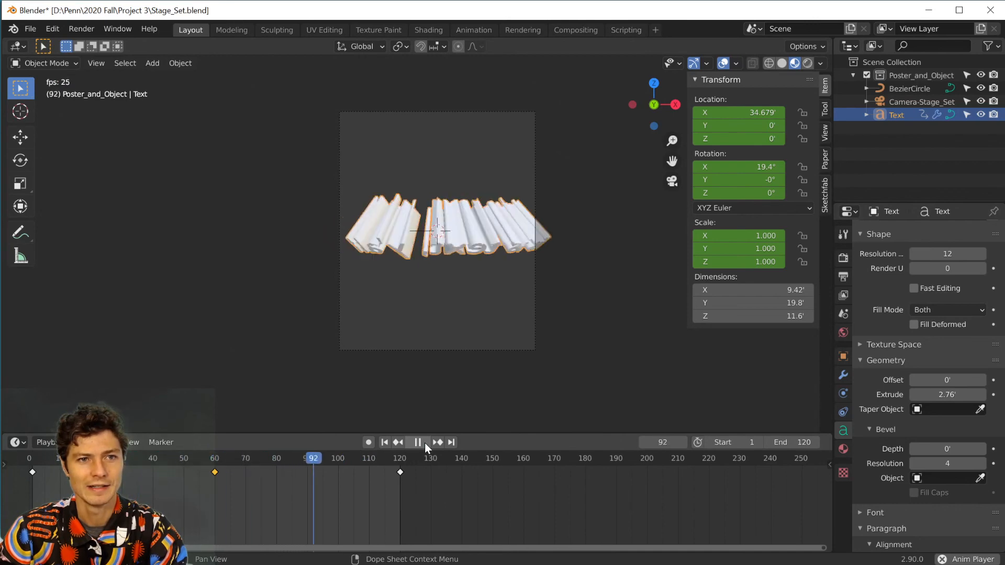
{"action": "scroll", "coordinate": [350, 307], "scroll_direction": "down", "scroll_amount": 3}
{"action": "scroll", "coordinate": [377, 263], "scroll_direction": "up", "scroll_amount": 7}
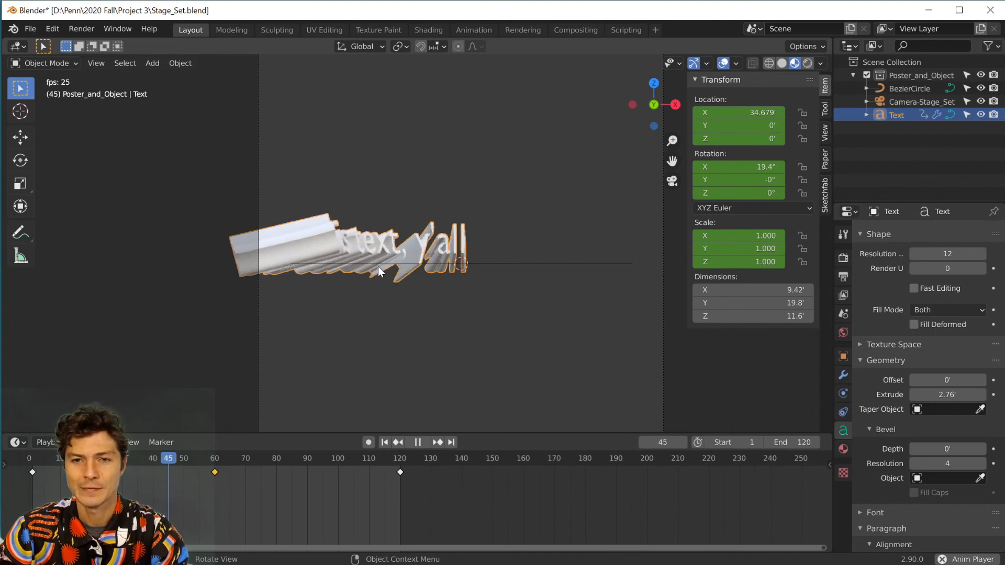
{"action": "left_click", "coordinate": [421, 442]}
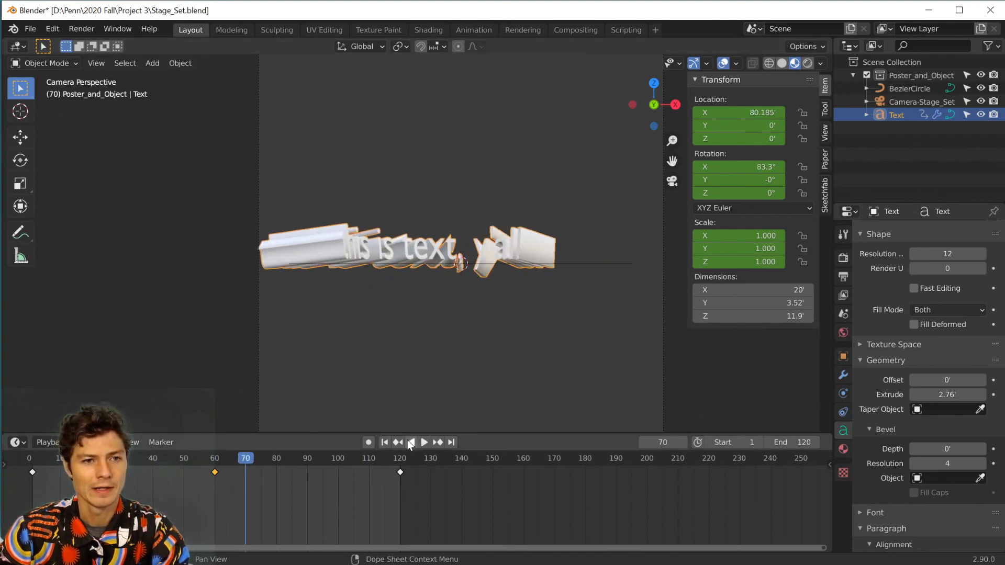
{"action": "left_click", "coordinate": [385, 442]}
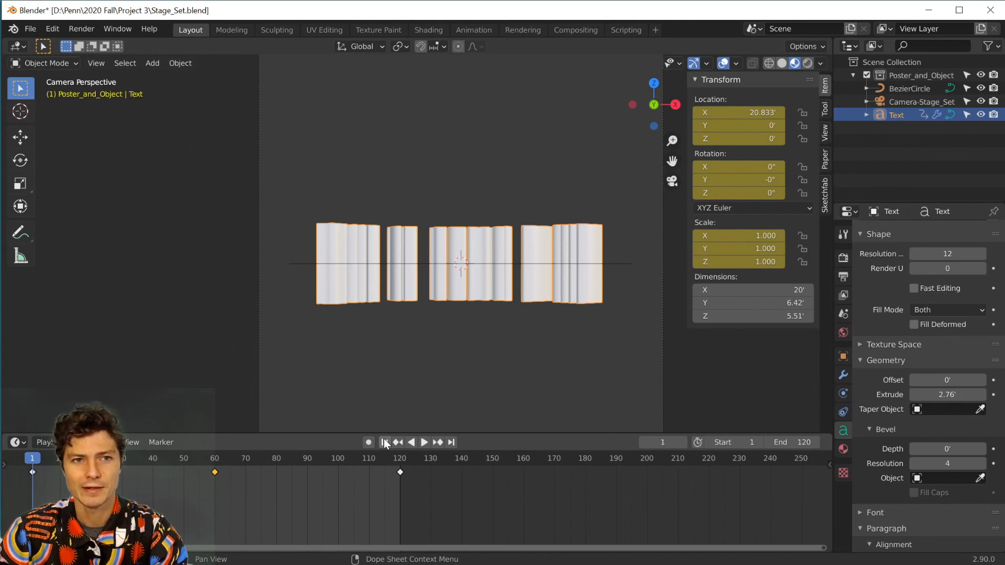
Leave the camera viewpoint for a closer look at the extruded text and give the text a new material
{"action": "scroll", "coordinate": [470, 344], "scroll_direction": "down", "scroll_amount": 3}
{"action": "mouse_move", "coordinate": [470, 344]}
{"action": "middle_mouse_down"}
{"action": "mouse_move", "coordinate": [454, 351]}
{"action": "mouse_move", "coordinate": [462, 328]}
{"action": "middle_mouse_up"}
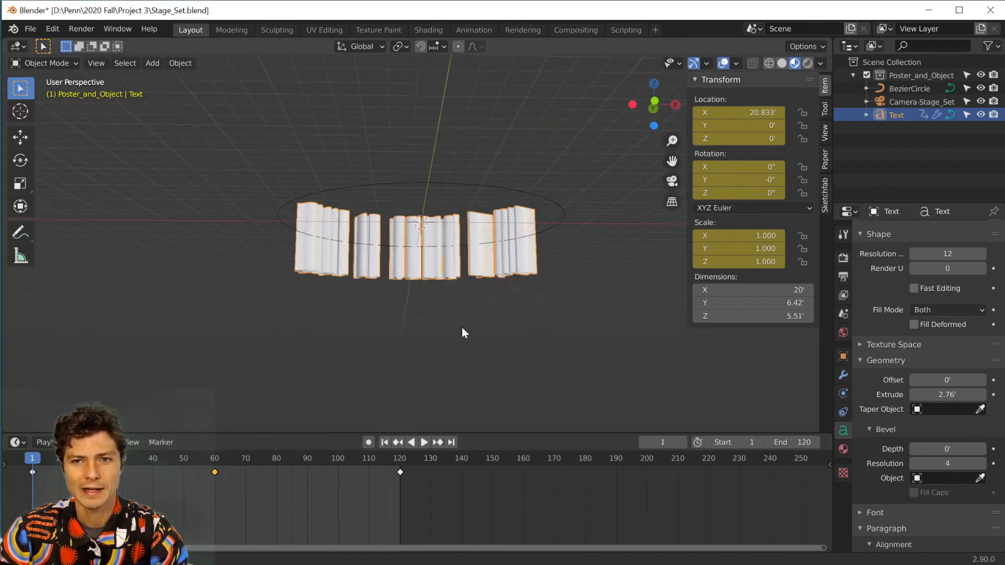
{"action": "middle_click_drag", "start_coordinate": [462, 230], "coordinate": [425, 236]}
{"action": "scroll", "coordinate": [425, 289], "scroll_direction": "up", "scroll_amount": 2}
{"action": "scroll", "coordinate": [415, 230], "scroll_direction": "up", "scroll_amount": 2}
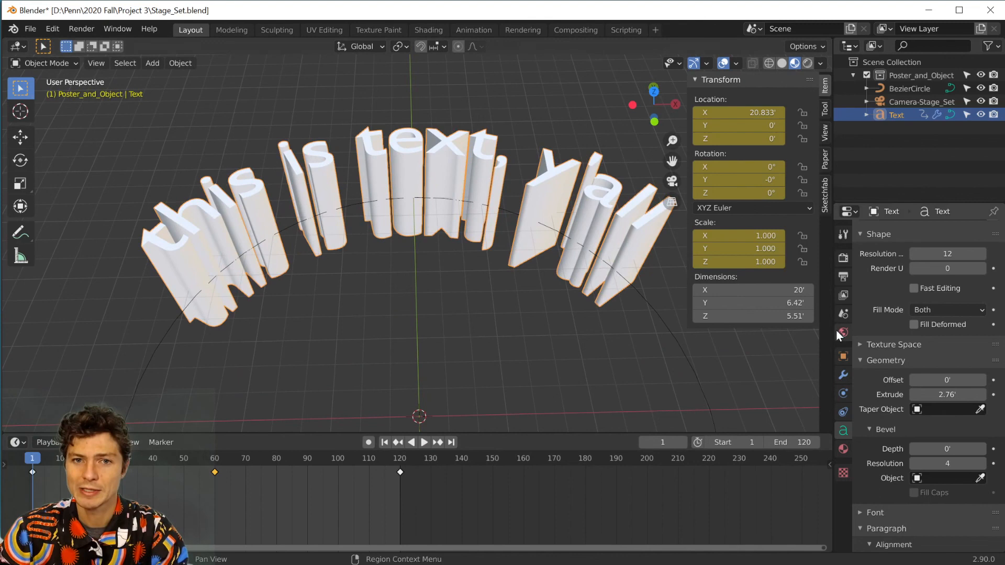
{"action": "left_click", "coordinate": [844, 450]}
{"action": "left_click", "coordinate": [921, 273]}
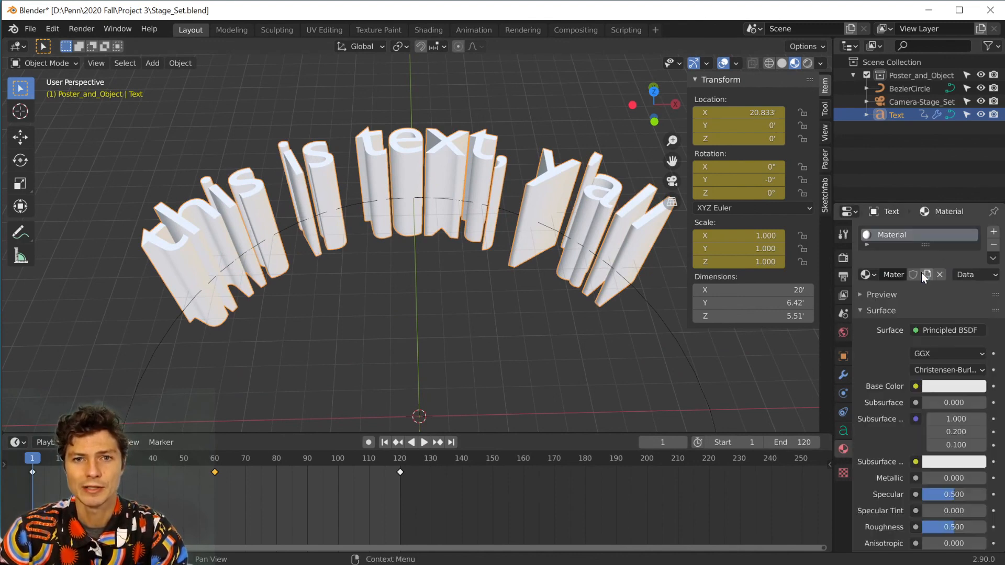
Set the text material's Metallic value to 1
{"action": "left_click", "coordinate": [943, 402]}
{"action": "left_click", "coordinate": [897, 422]}
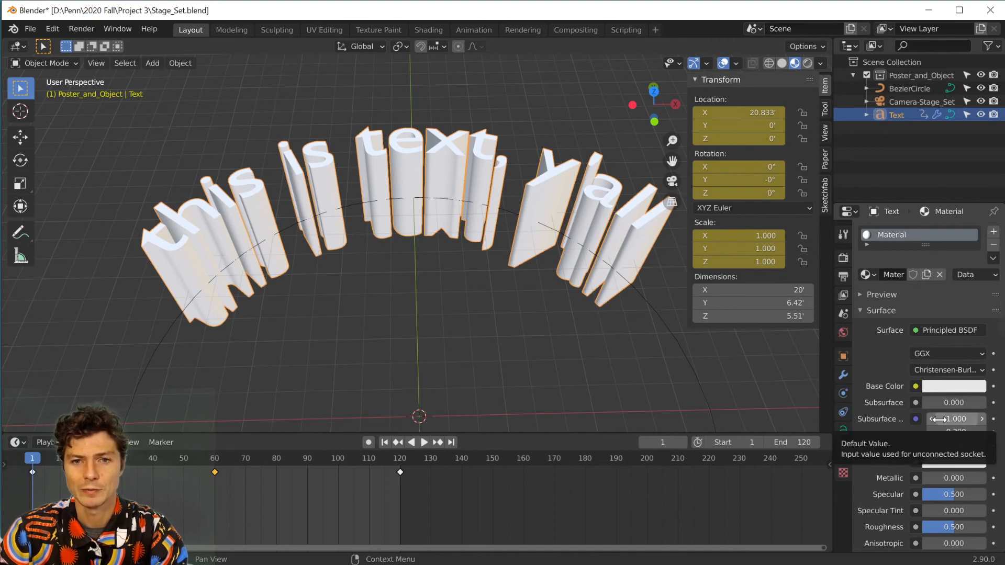
{"action": "left_click", "coordinate": [930, 479]}
{"action": "type", "text": "1"}
{"action": "key", "text": "Return"}
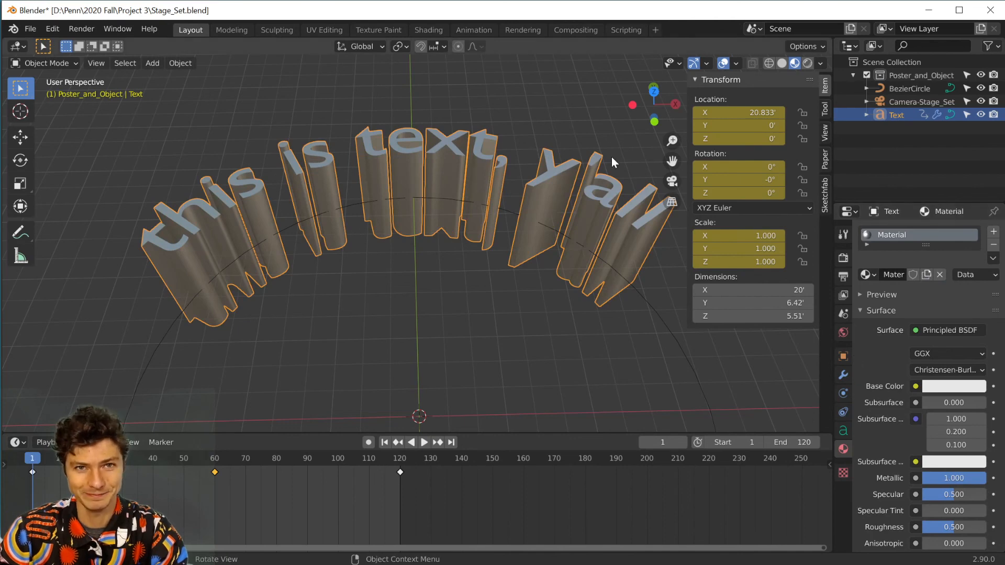
Lower the text material's Roughness to 0 and inspect the reflections on the letters
{"action": "mouse_move", "coordinate": [514, 164]}
{"action": "middle_mouse_down"}
{"action": "mouse_move", "coordinate": [534, 285]}
{"action": "mouse_move", "coordinate": [530, 168]}
{"action": "middle_mouse_up"}
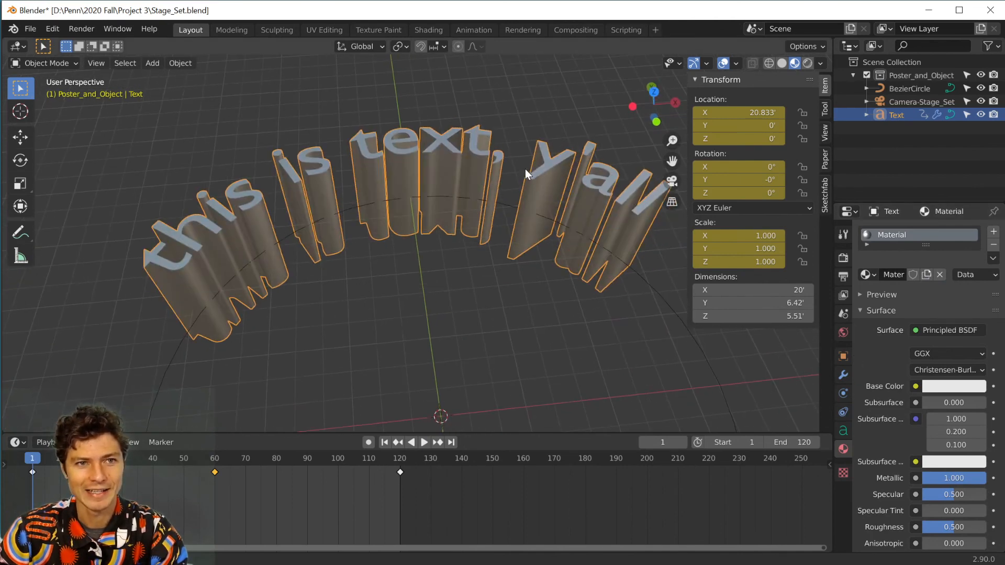
{"action": "left_click_drag", "start_coordinate": [958, 526], "coordinate": [922, 526]}
{"action": "middle_click_drag", "start_coordinate": [365, 153], "coordinate": [353, 310]}
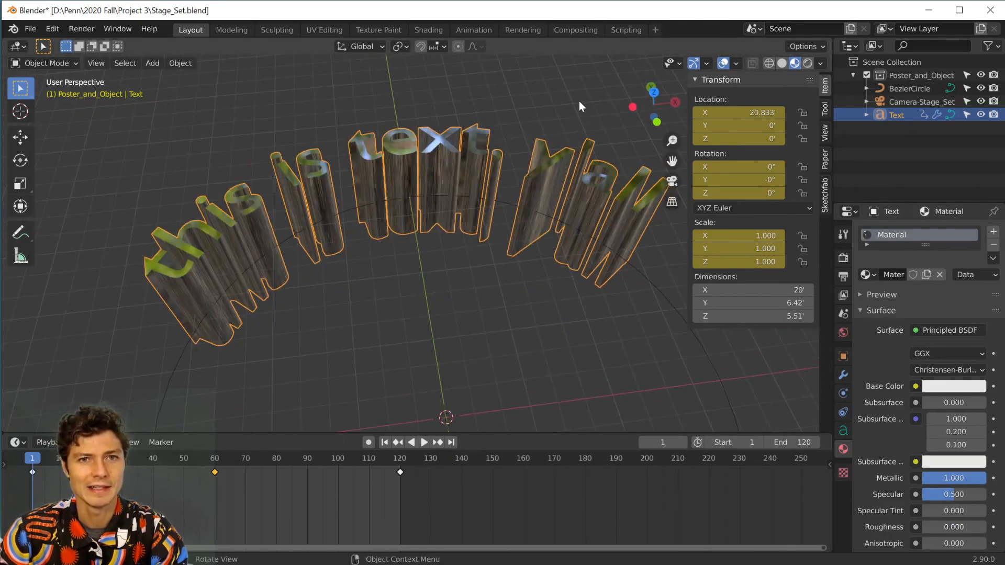
Return to the camera viewpoint and play the animation of the metallic text
{"action": "left_click", "coordinate": [96, 63]}
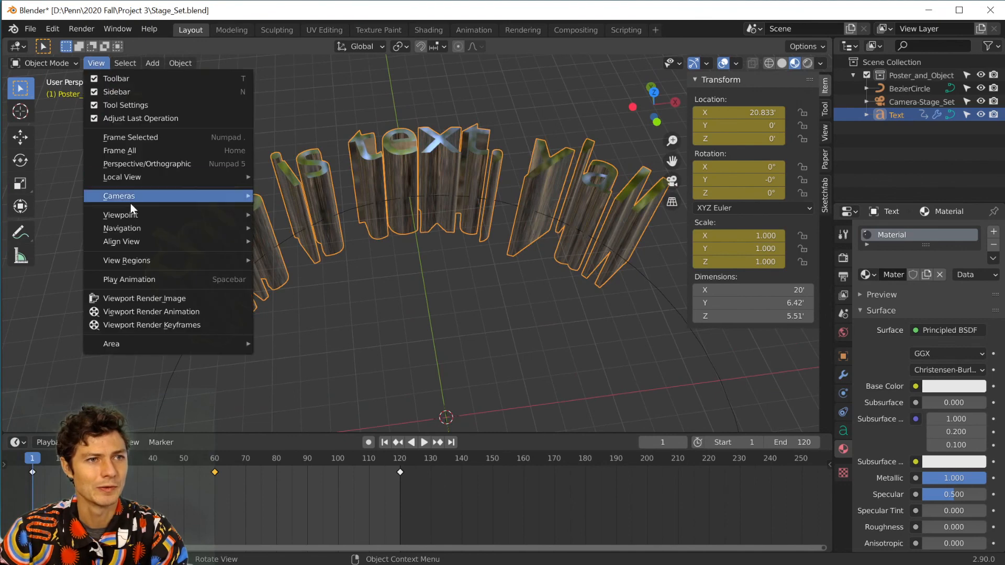
{"action": "mouse_move", "coordinate": [135, 215]}
{"action": "left_click", "coordinate": [285, 216]}
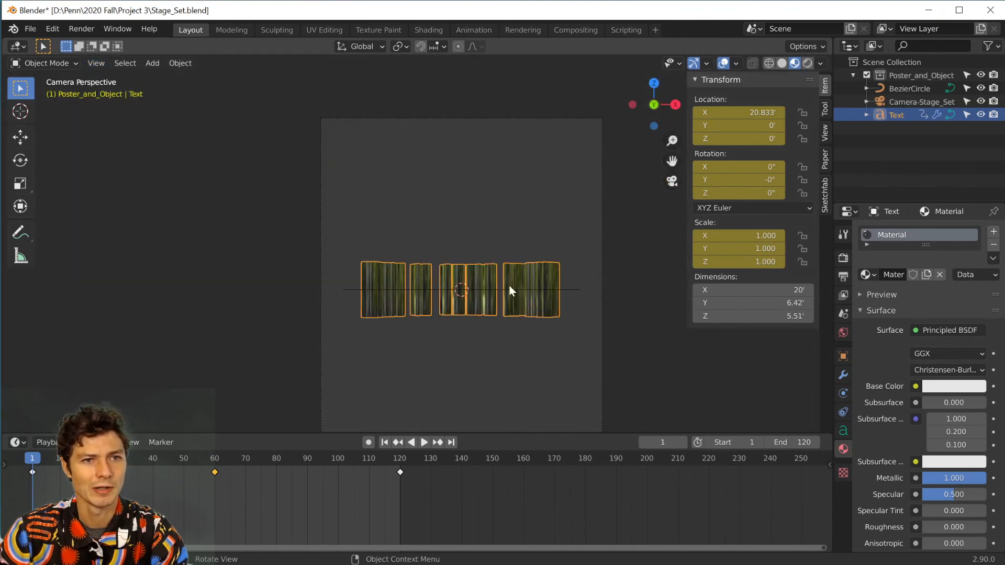
{"action": "key", "text": "space"}
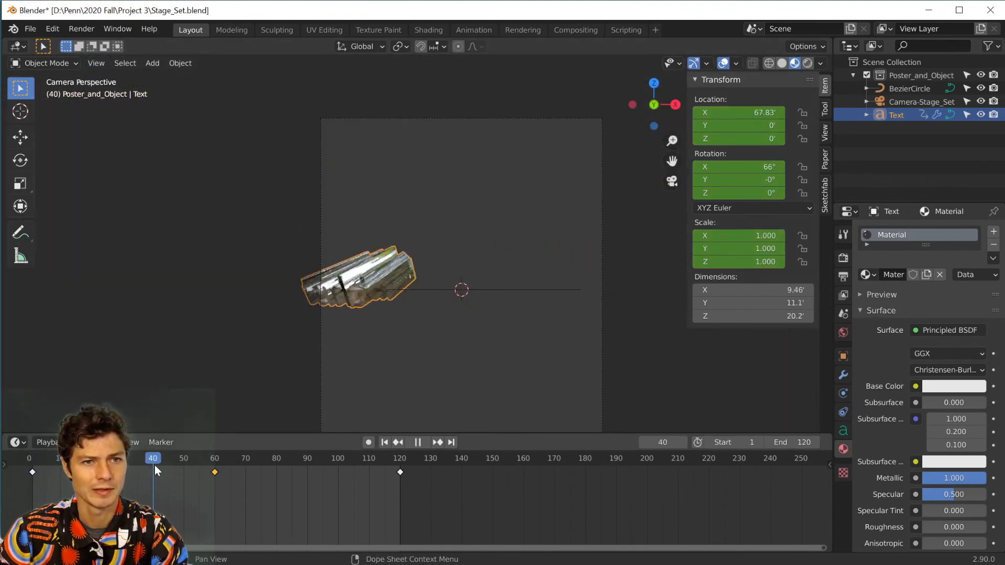
Stop playback at frame 35, render that frame against the world background, and close the render
{"action": "key", "text": "space"}
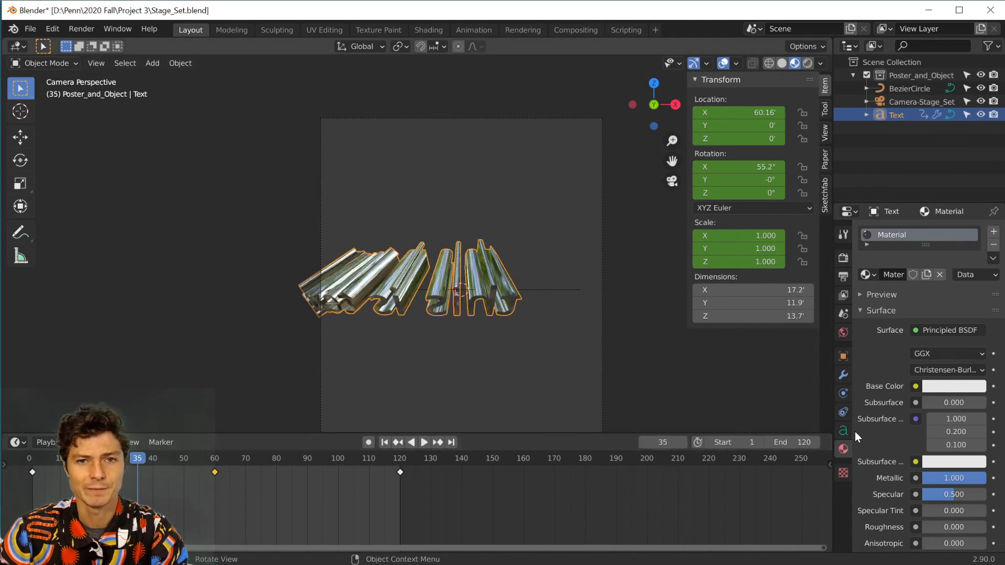
{"action": "left_click", "coordinate": [842, 333]}
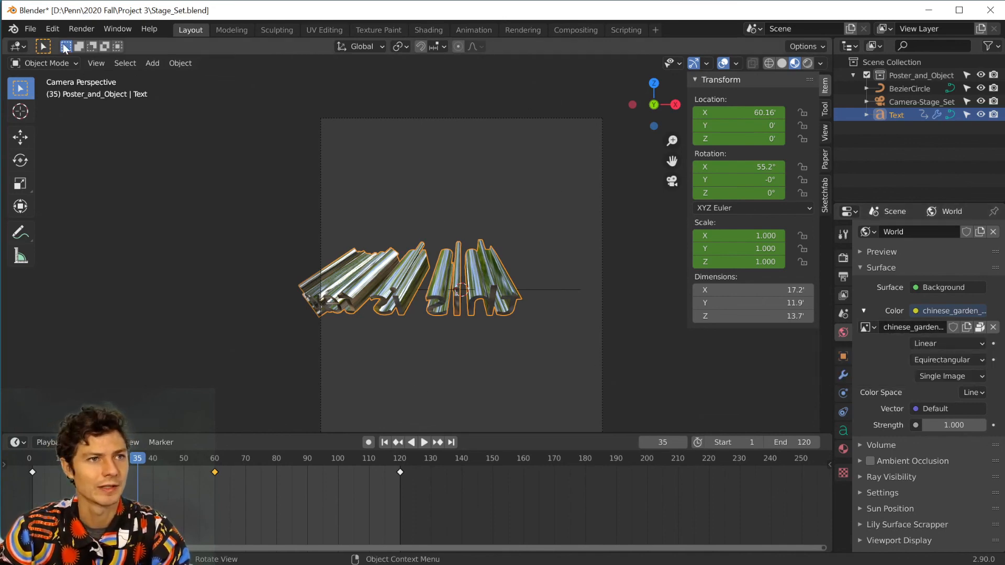
{"action": "left_click", "coordinate": [82, 28]}
{"action": "left_click", "coordinate": [79, 40]}
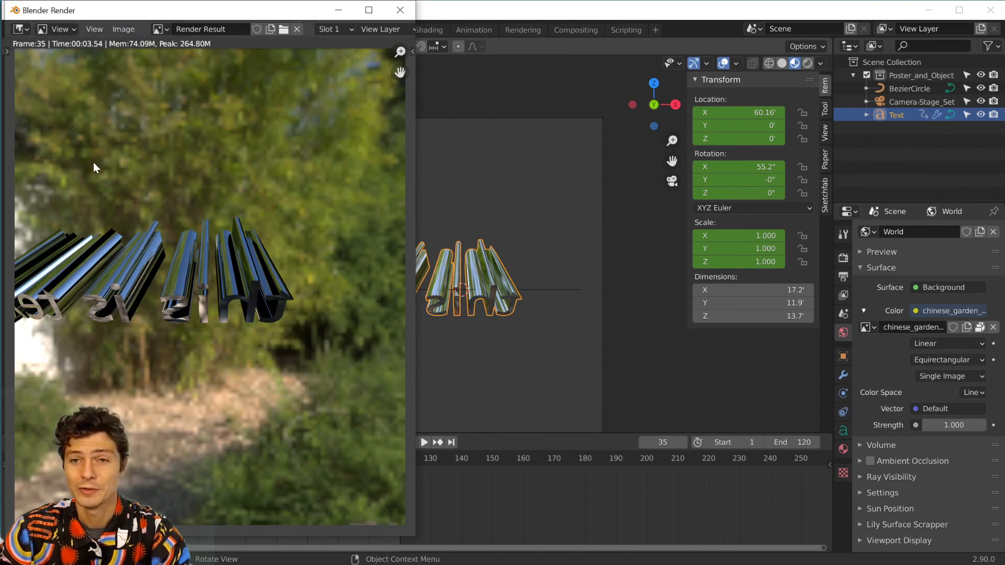
{"action": "left_click", "coordinate": [404, 12]}
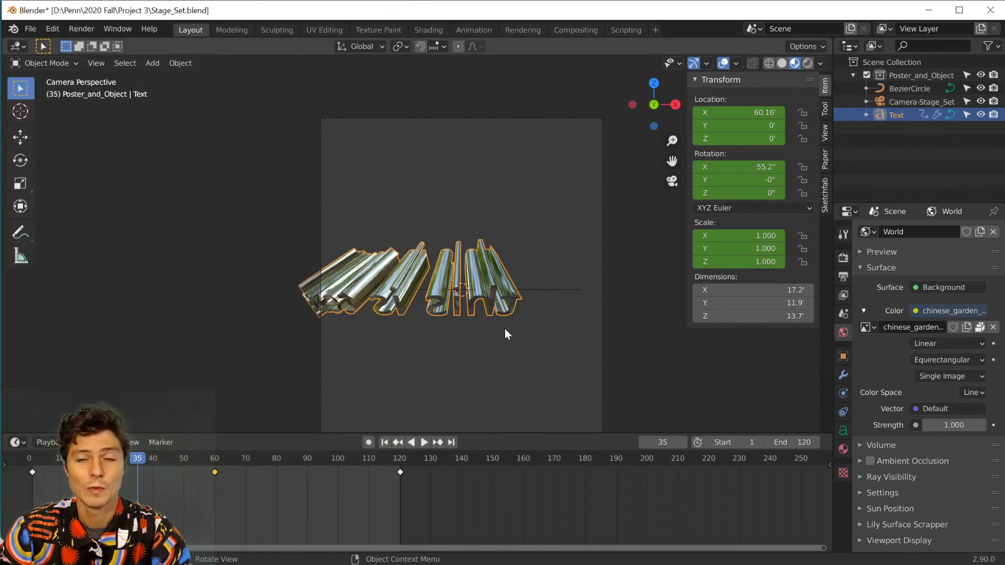
Add a mesh plane at the scene centre and scale it up uniformly to about 26.2
{"action": "scroll", "coordinate": [559, 270], "scroll_direction": "down", "scroll_amount": 2}
{"action": "scroll", "coordinate": [551, 262], "scroll_direction": "up", "scroll_amount": 2}
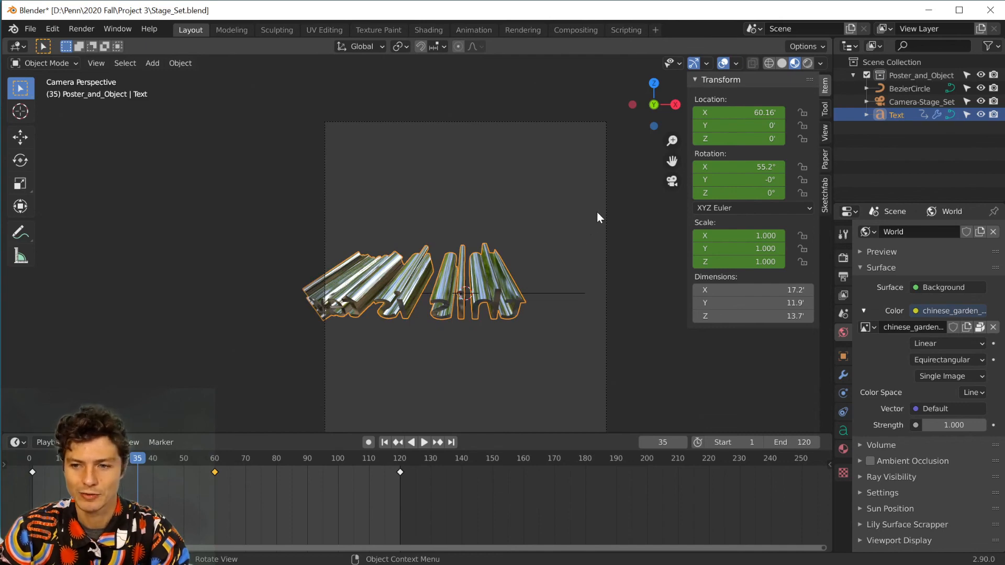
{"action": "middle_click_drag", "start_coordinate": [597, 211], "coordinate": [488, 243]}
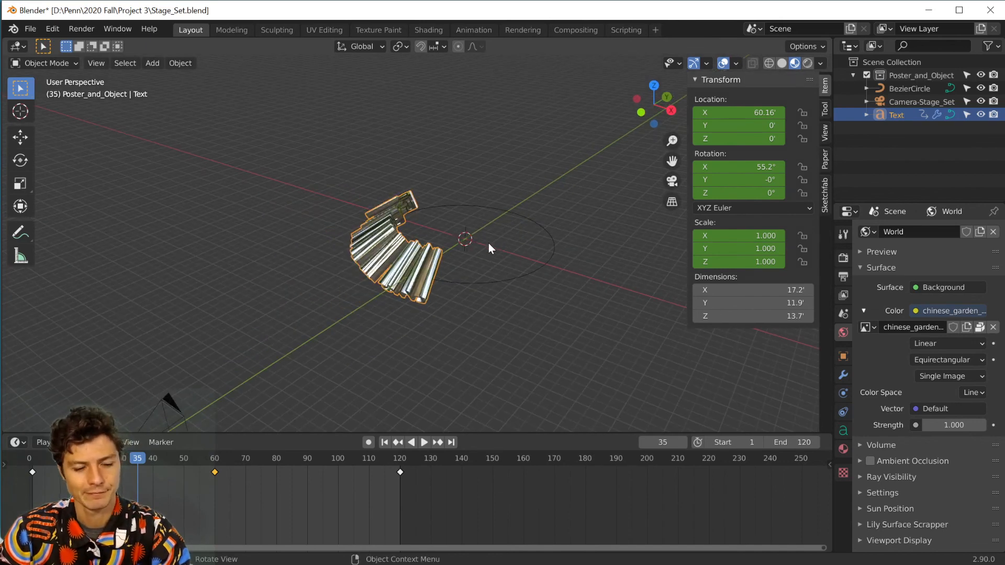
{"action": "left_click", "coordinate": [454, 225]}
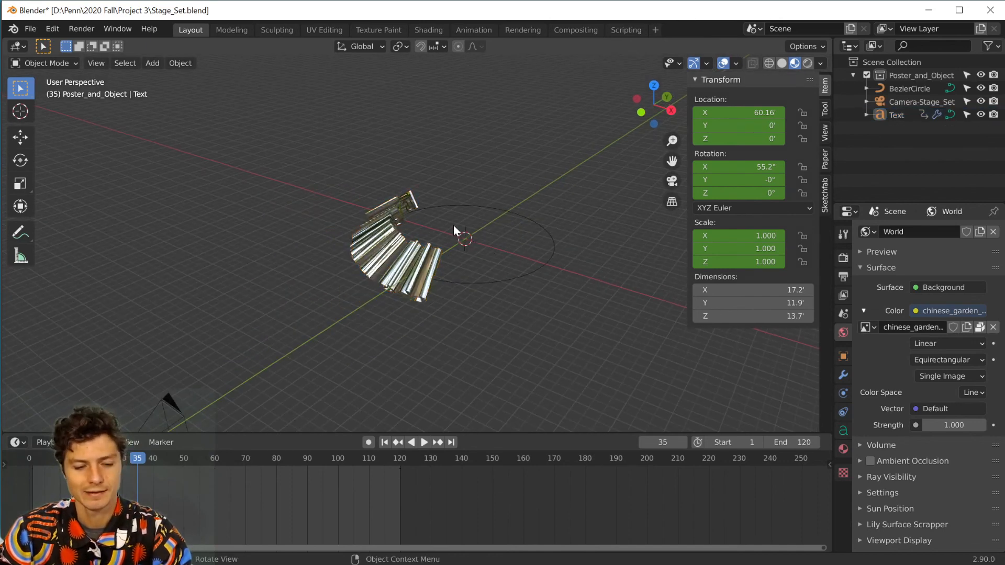
{"action": "key", "text": "shift+a"}
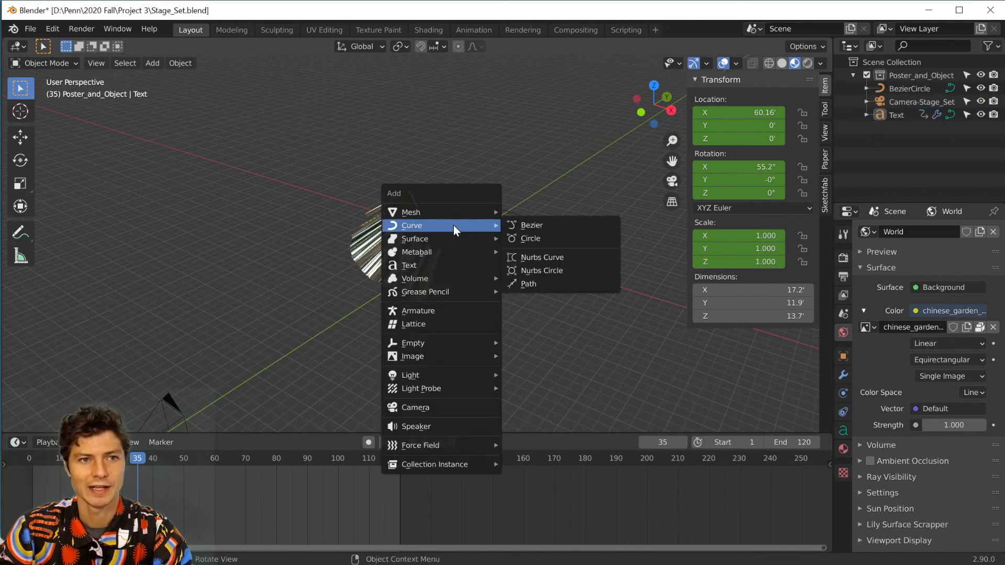
{"action": "mouse_move", "coordinate": [451, 215]}
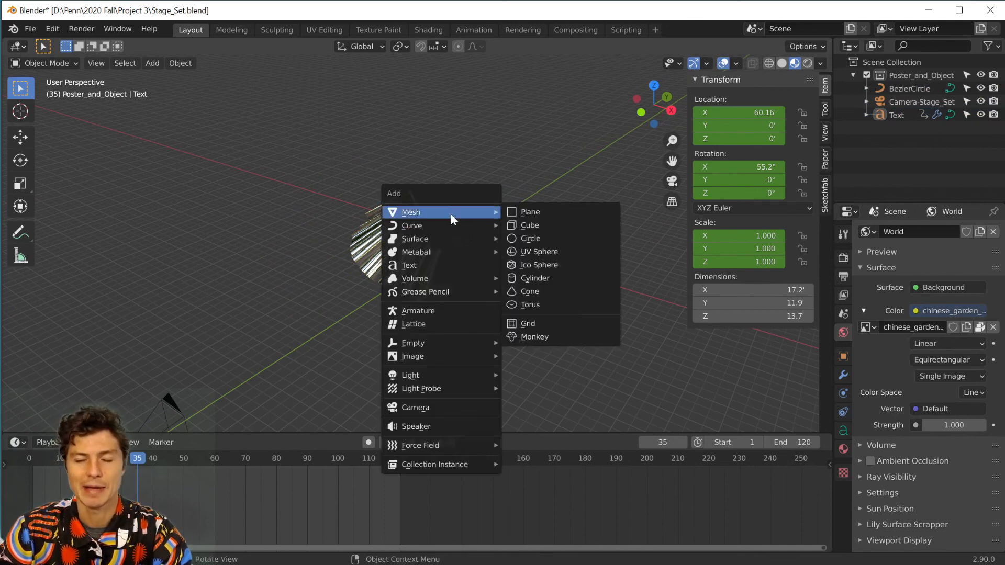
{"action": "left_click", "coordinate": [518, 214]}
{"action": "key", "text": "s"}
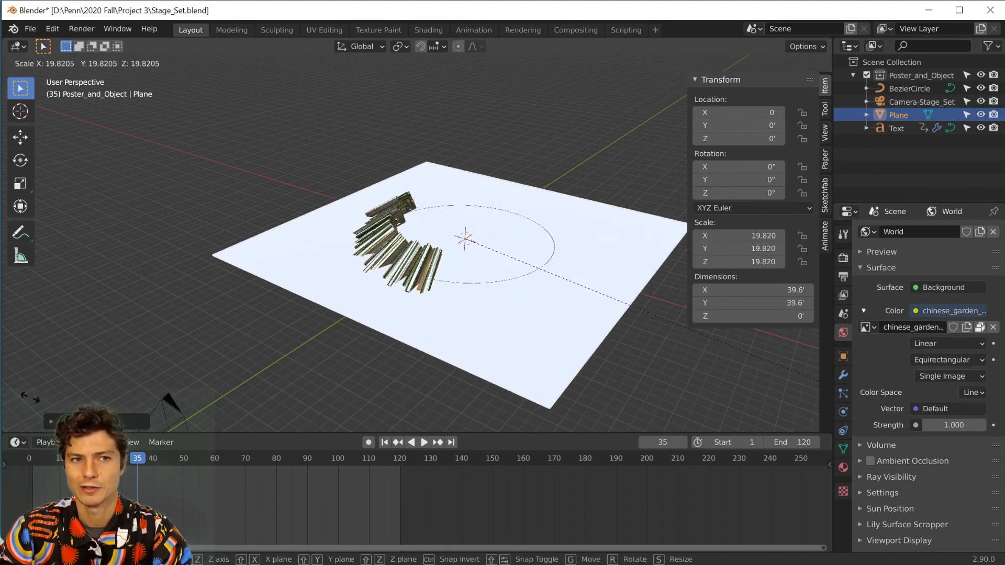
{"action": "left_click", "coordinate": [162, 59]}
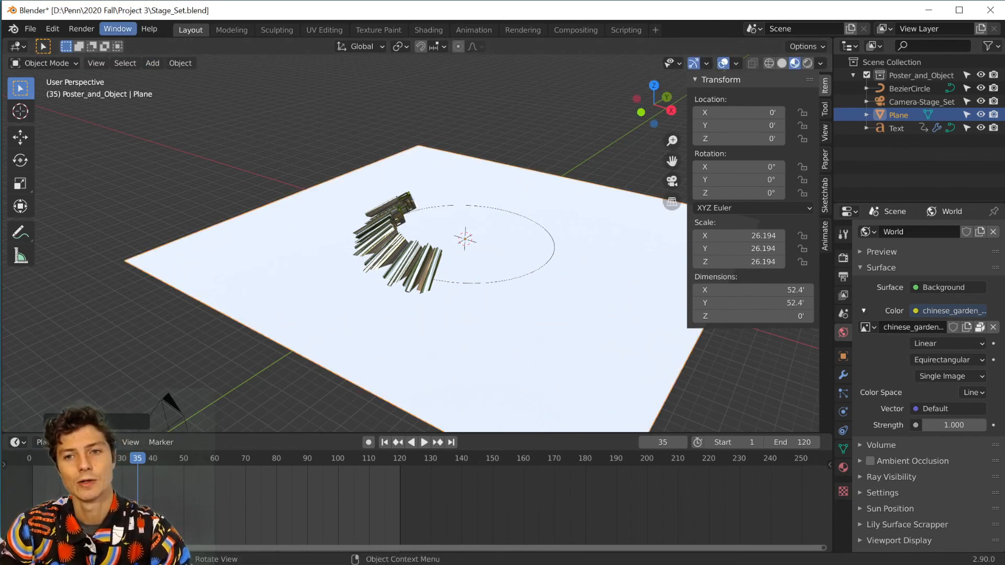
Rotate the plane 90° about the X axis and move it behind the text to about 19.83' in Y
{"action": "key", "text": "r"}
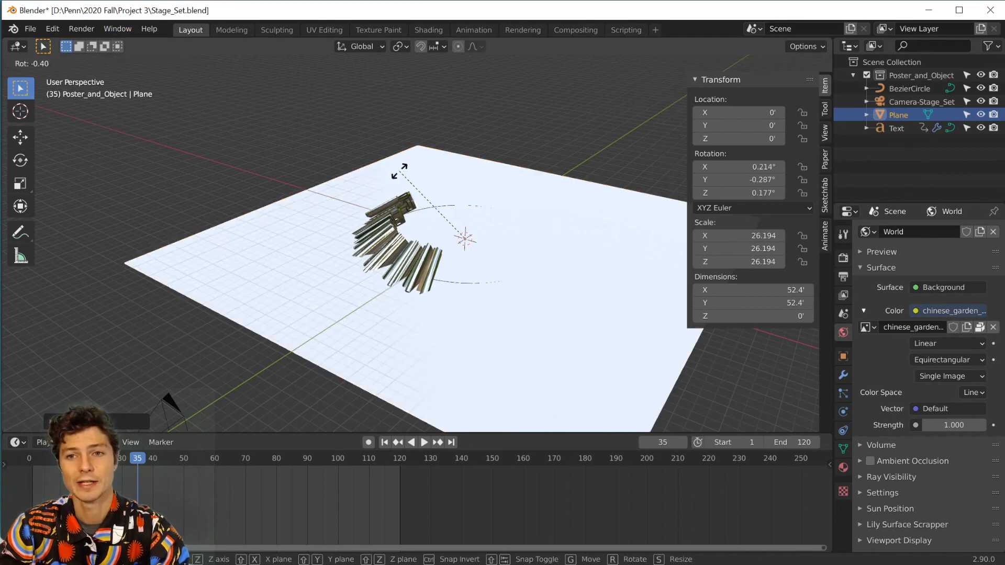
{"action": "key", "text": "x"}
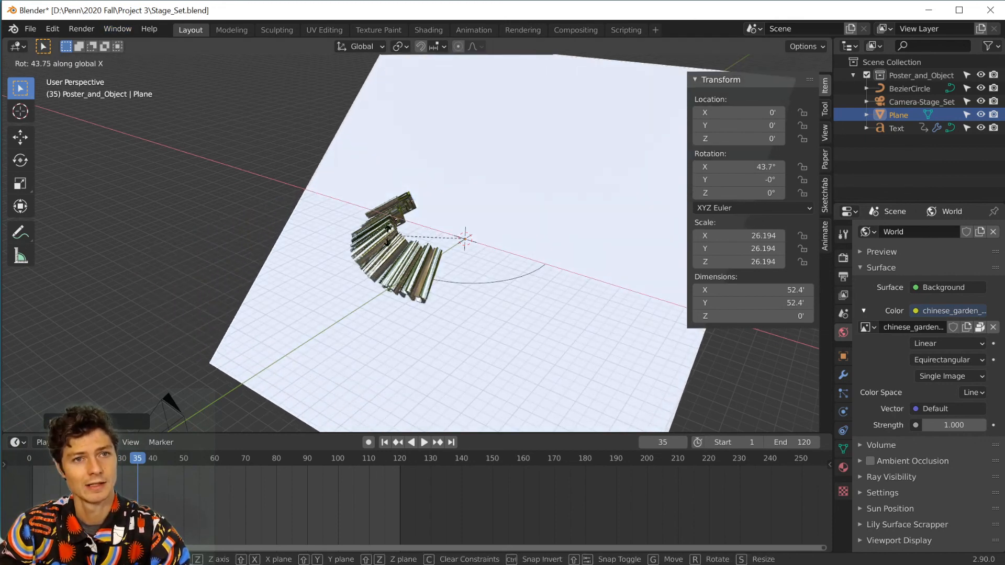
{"action": "type", "text": "90"}
{"action": "key", "text": "Return"}
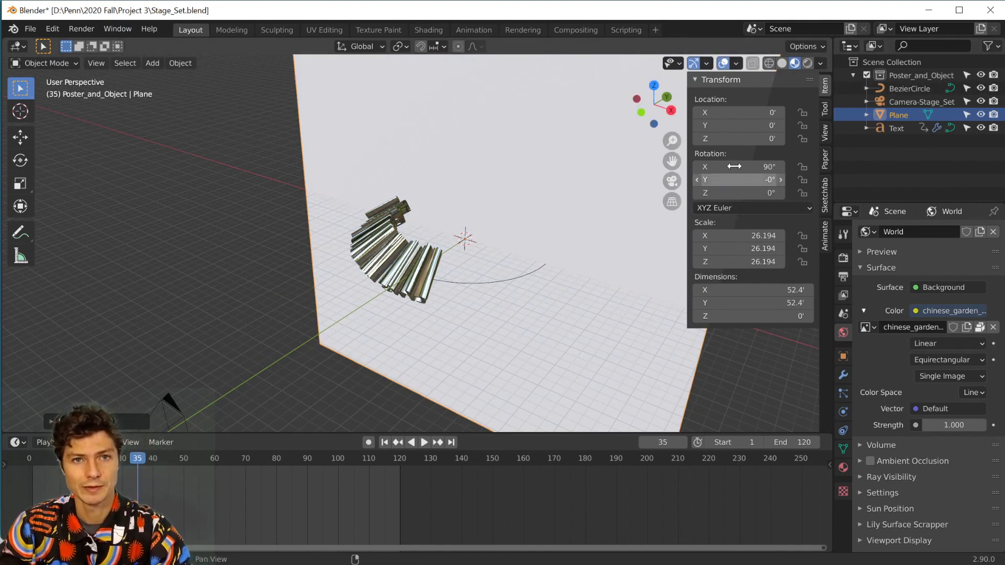
{"action": "left_click_drag", "start_coordinate": [738, 128], "coordinate": [783, 129]}
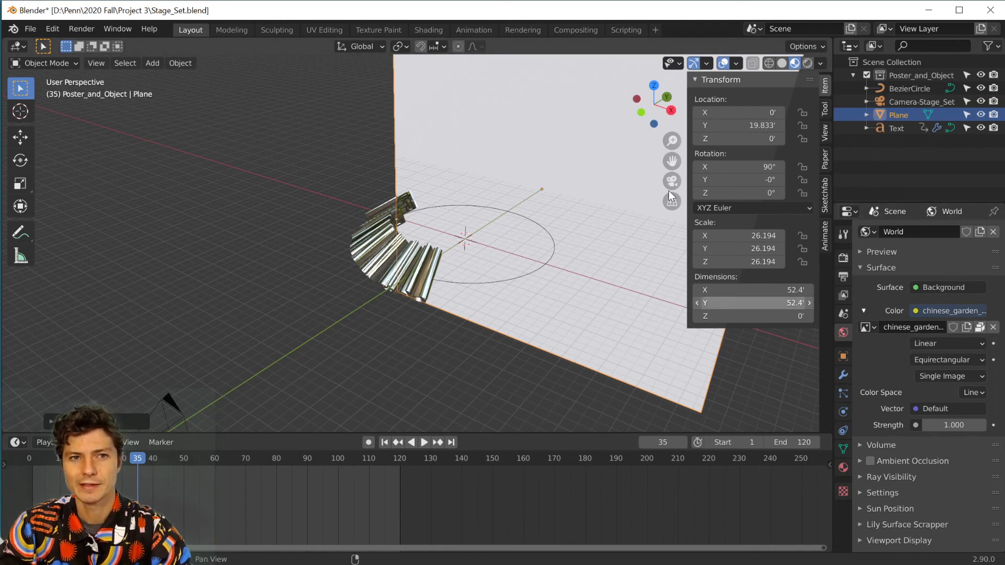
Give the backdrop plane a new material with a pink base color
{"action": "left_click", "coordinate": [842, 467]}
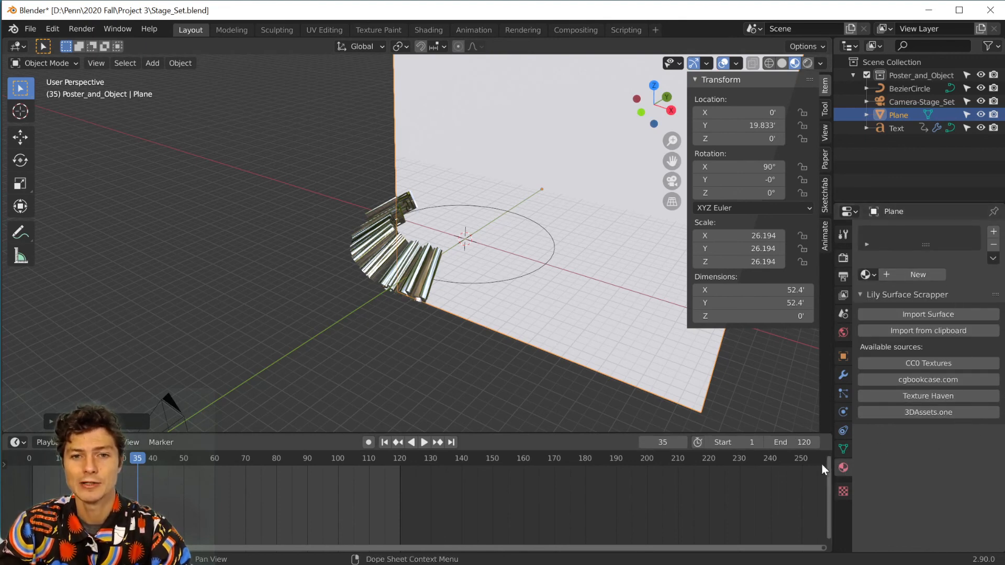
{"action": "left_click", "coordinate": [904, 271]}
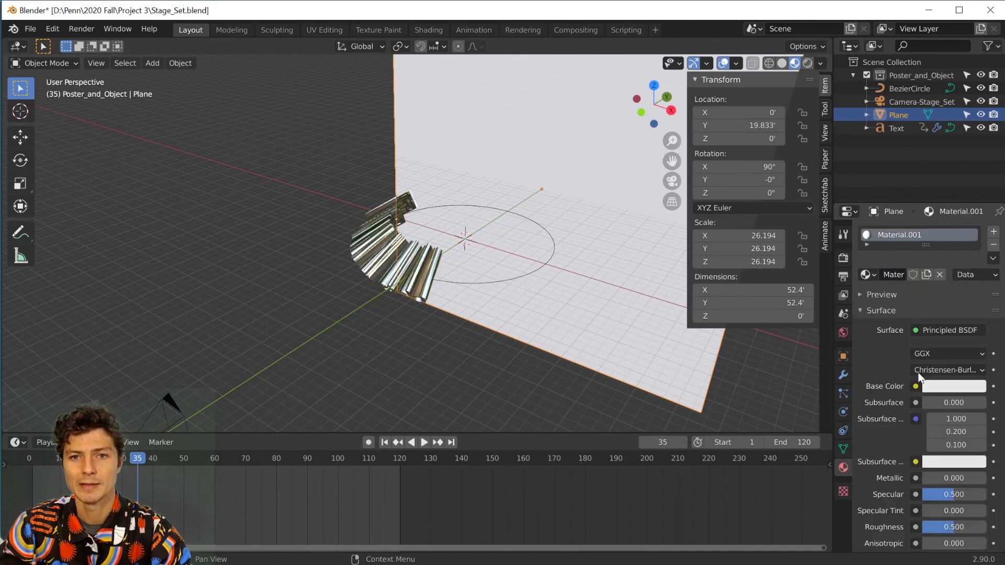
{"action": "left_click", "coordinate": [939, 387]}
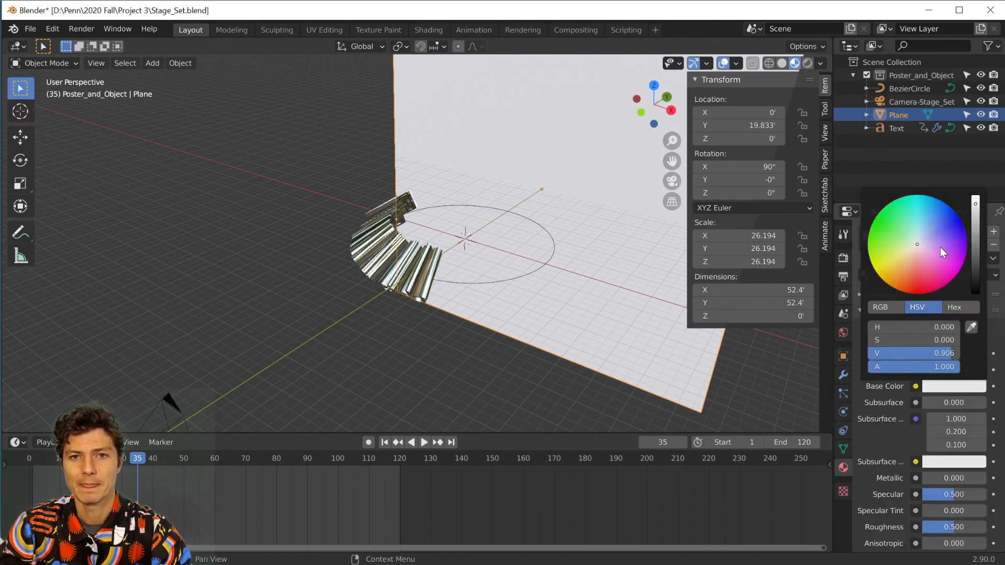
{"action": "left_click", "coordinate": [932, 266]}
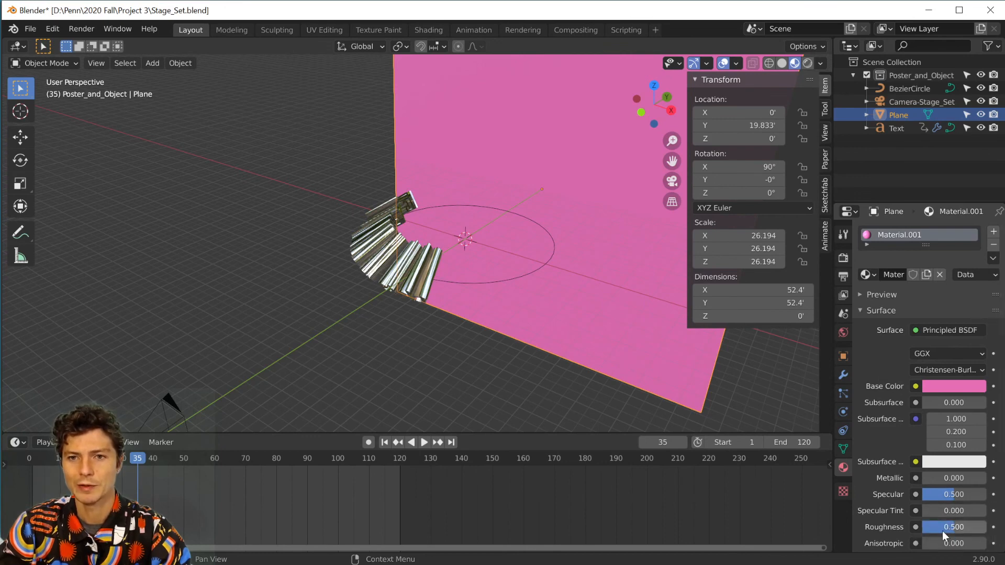
{"action": "scroll", "coordinate": [954, 485], "scroll_direction": "down", "scroll_amount": 5}
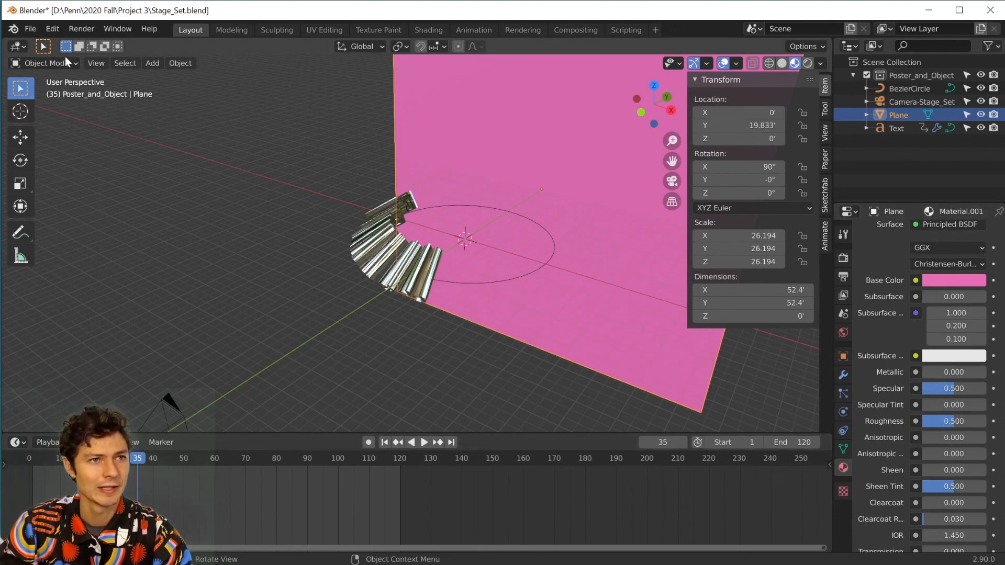
Return to the camera viewpoint and go back in the animation to frame 29
{"action": "left_click", "coordinate": [86, 61]}
{"action": "mouse_move", "coordinate": [123, 214]}
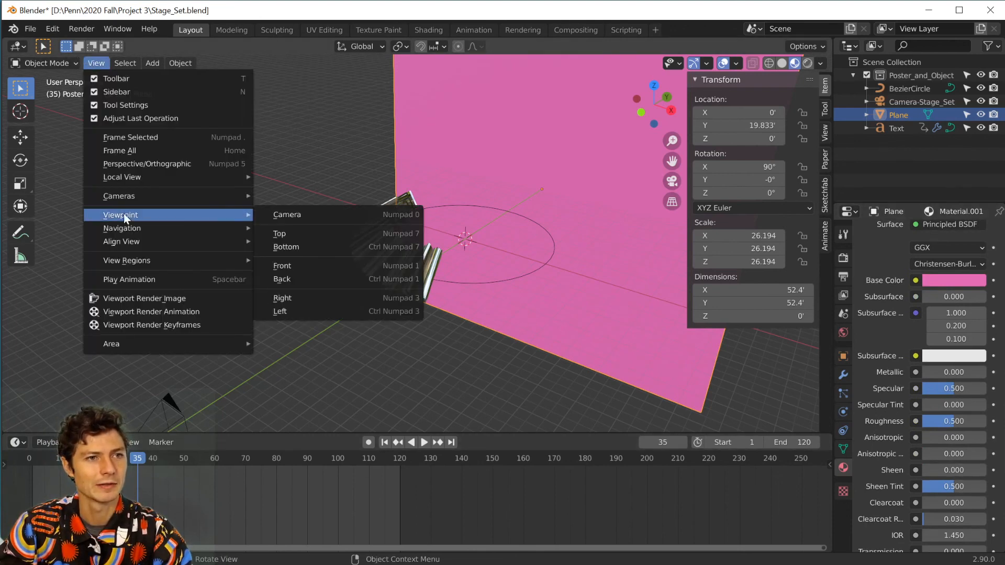
{"action": "left_click", "coordinate": [309, 215]}
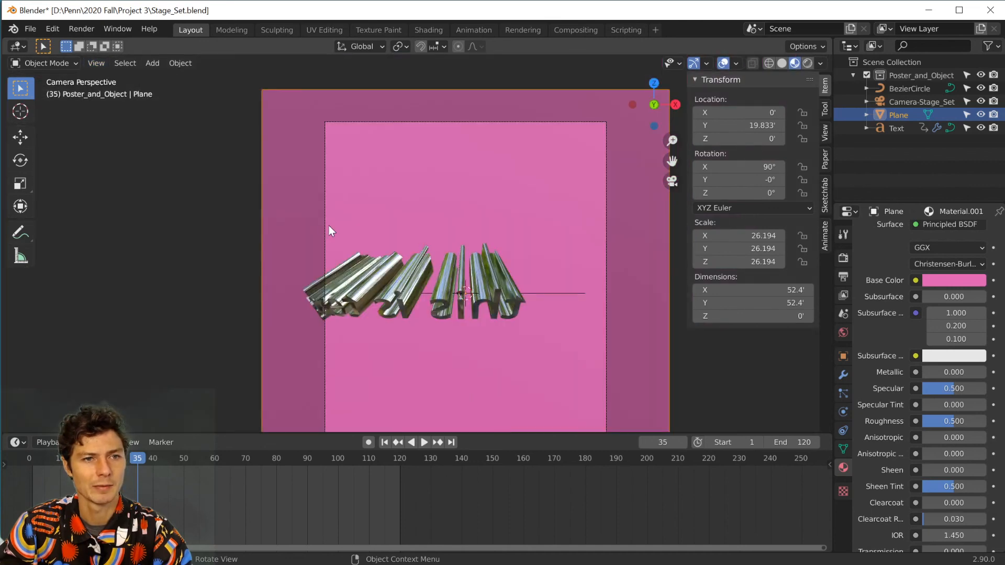
{"action": "left_click_drag", "start_coordinate": [141, 458], "coordinate": [116, 457]}
{"action": "key", "text": "space"}
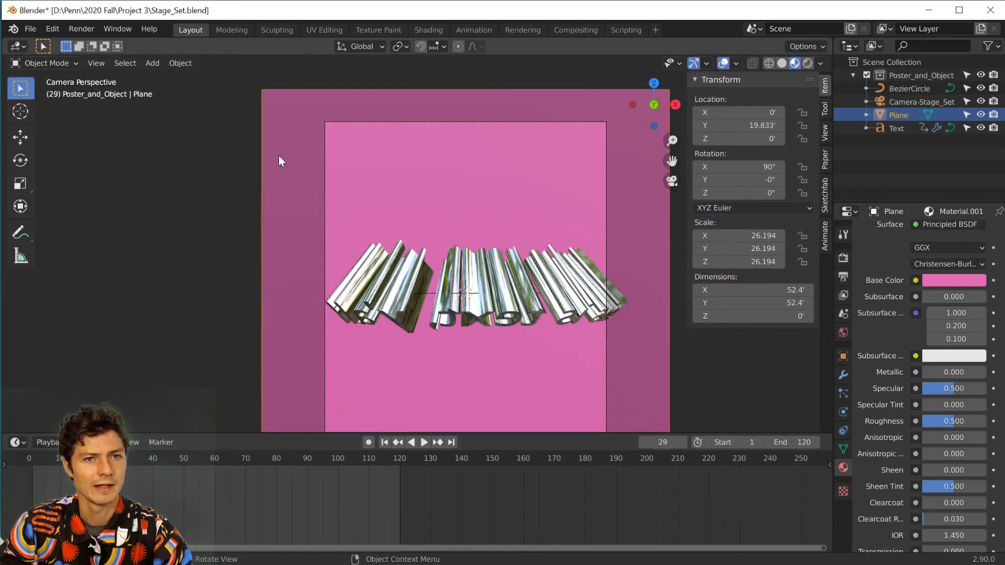
Render frame 29 and examine the reflections on the metallic letters against the pink backdrop
{"action": "left_click", "coordinate": [83, 30]}
{"action": "left_click", "coordinate": [86, 42]}
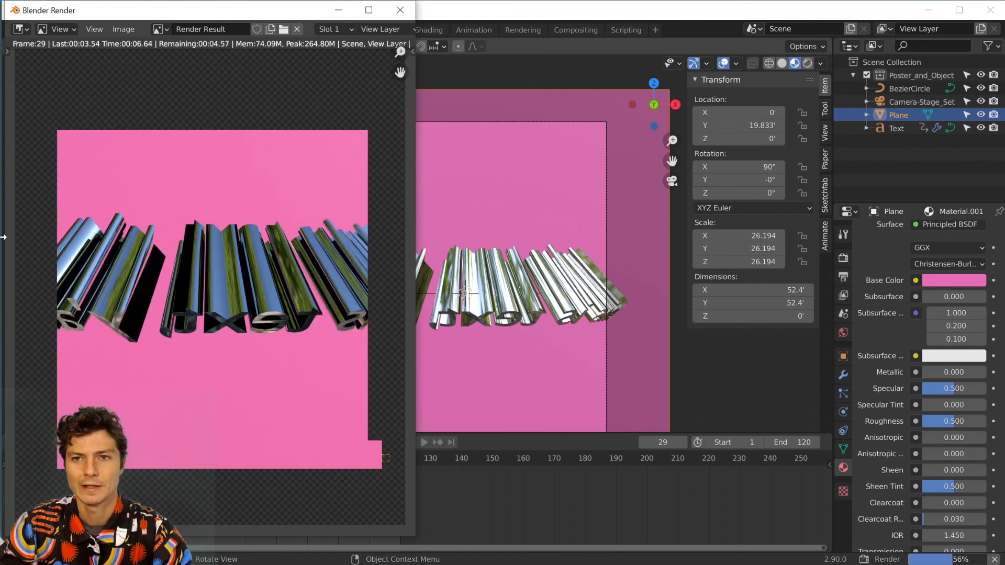
{"action": "scroll", "coordinate": [338, 293], "scroll_direction": "up", "scroll_amount": 4}
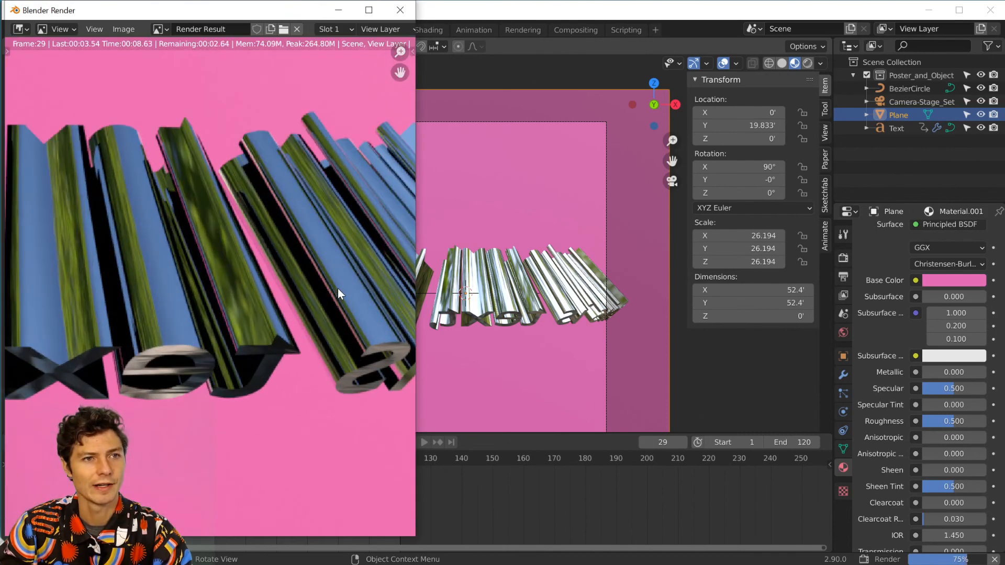
{"action": "scroll", "coordinate": [165, 257], "scroll_direction": "down", "scroll_amount": 3}
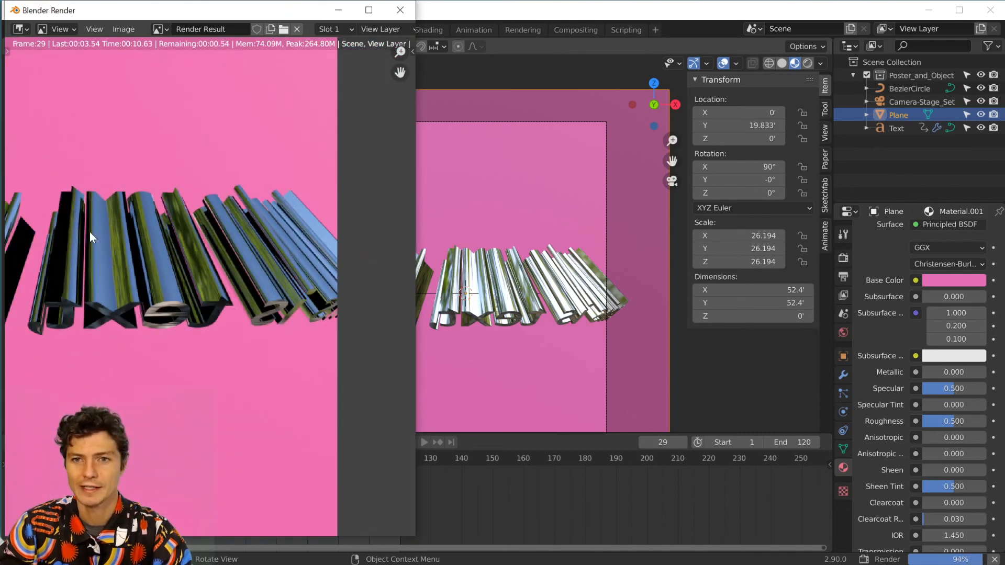
{"action": "scroll", "coordinate": [100, 249], "scroll_direction": "down", "scroll_amount": 1}
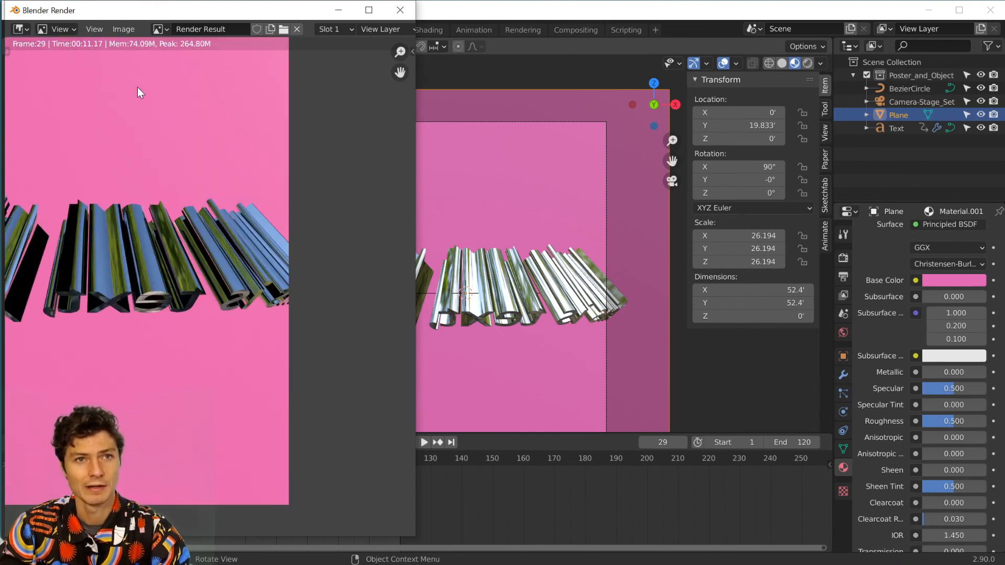
{"action": "left_click_drag", "start_coordinate": [147, 15], "coordinate": [420, 15]}
{"action": "scroll", "coordinate": [429, 313], "scroll_direction": "up", "scroll_amount": 2}
{"action": "scroll", "coordinate": [429, 313], "scroll_direction": "down", "scroll_amount": 3}
{"action": "scroll", "coordinate": [493, 328], "scroll_direction": "up", "scroll_amount": 6}
{"action": "middle_click_drag", "start_coordinate": [493, 325], "coordinate": [545, 336]}
{"action": "scroll", "coordinate": [492, 329], "scroll_direction": "down", "scroll_amount": 2}
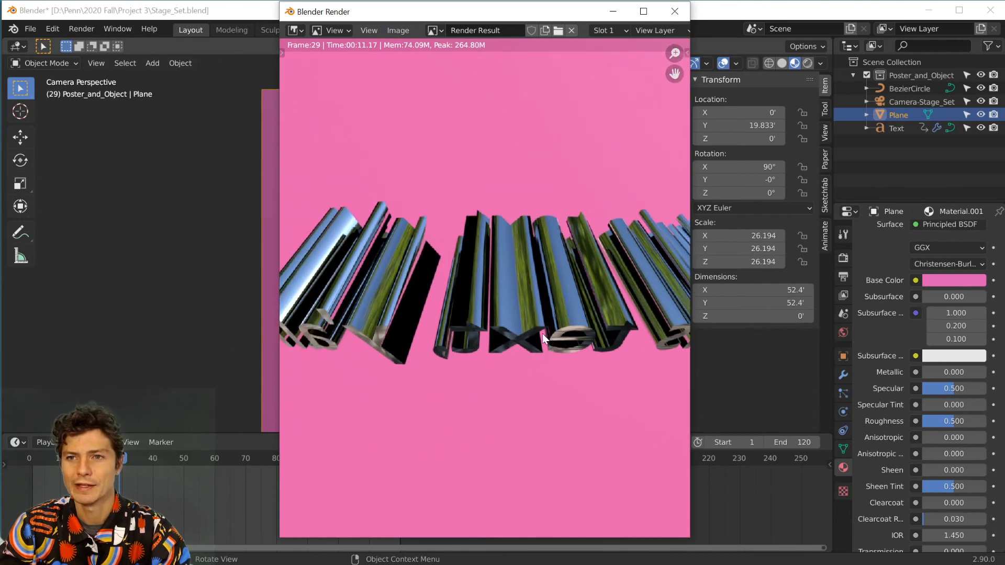
{"action": "scroll", "coordinate": [544, 336], "scroll_direction": "down", "scroll_amount": 4}
{"action": "scroll", "coordinate": [538, 331], "scroll_direction": "up", "scroll_amount": 1}
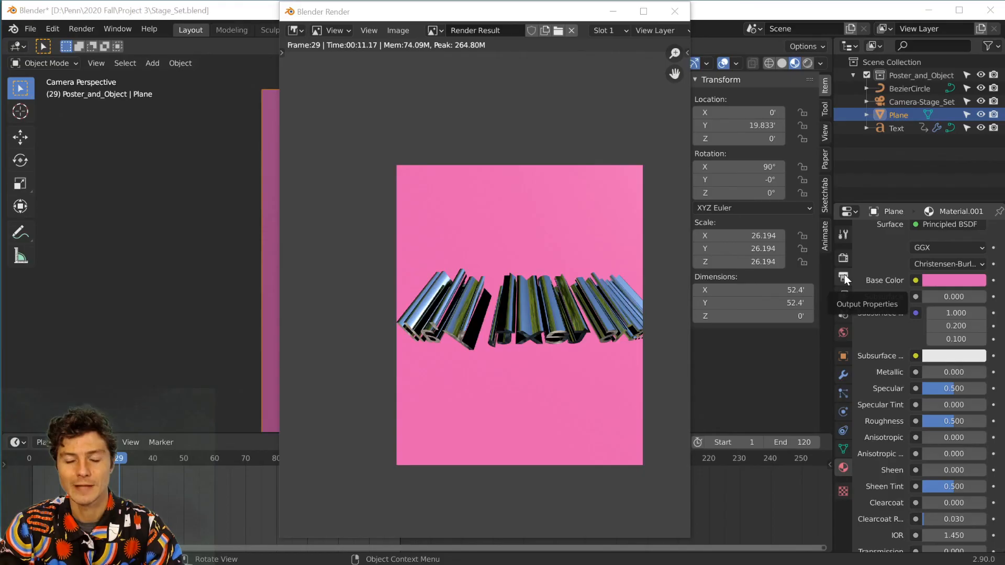
{"action": "left_click", "coordinate": [740, 8]}
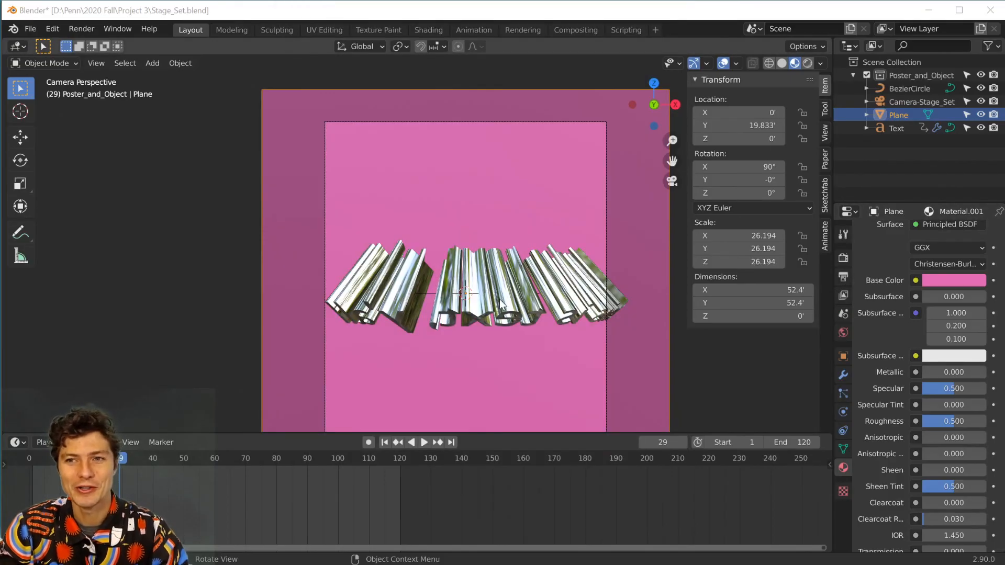
Open the Bezier circle for point editing, select its control point nearest the backdrop, and view it from the top
{"action": "middle_click_drag", "start_coordinate": [523, 267], "coordinate": [463, 287]}
{"action": "scroll", "coordinate": [461, 287], "scroll_direction": "up", "scroll_amount": 3}
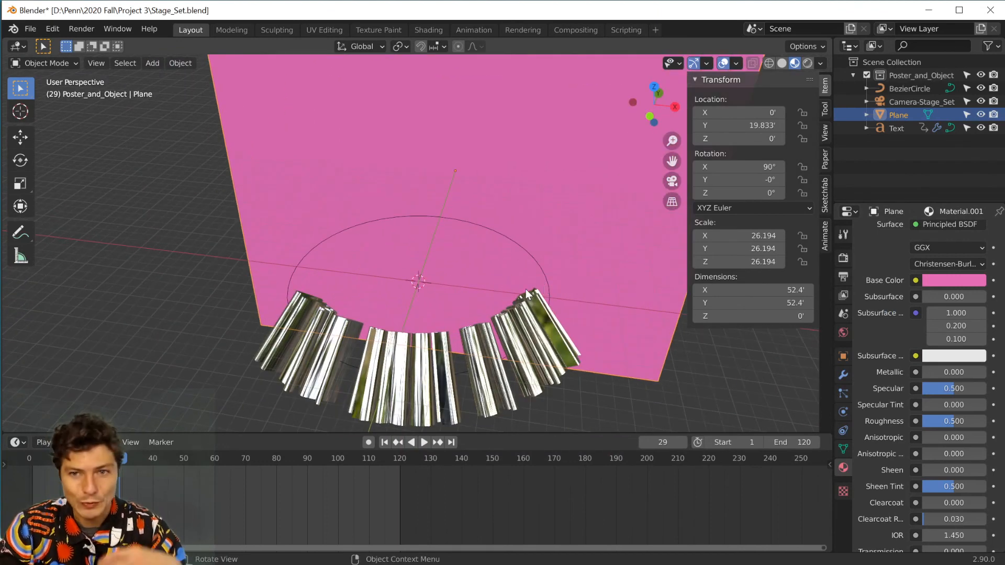
{"action": "left_click", "coordinate": [528, 249]}
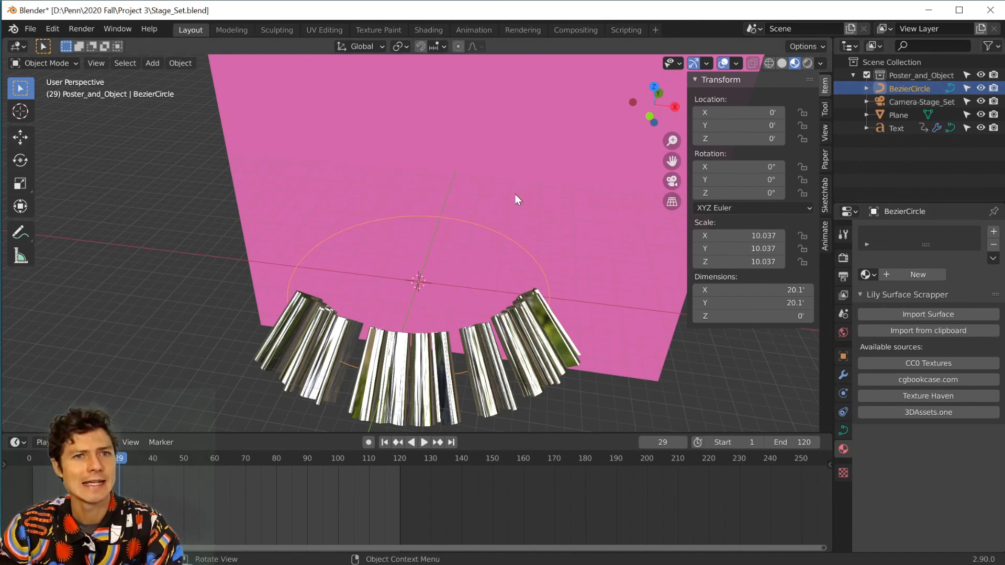
{"action": "key", "text": "Tab"}
{"action": "middle_click_drag", "start_coordinate": [454, 221], "coordinate": [400, 203]}
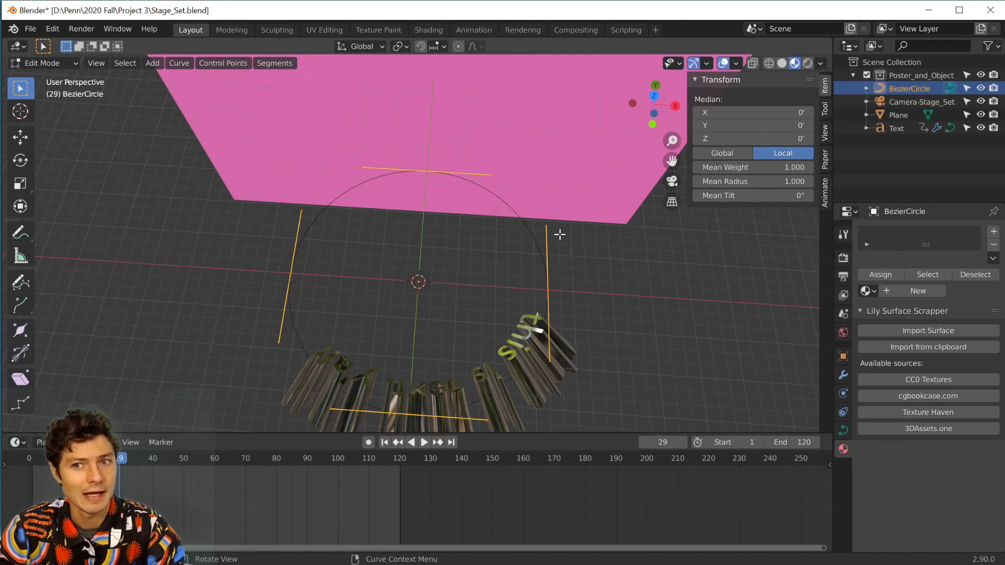
{"action": "left_click", "coordinate": [427, 170]}
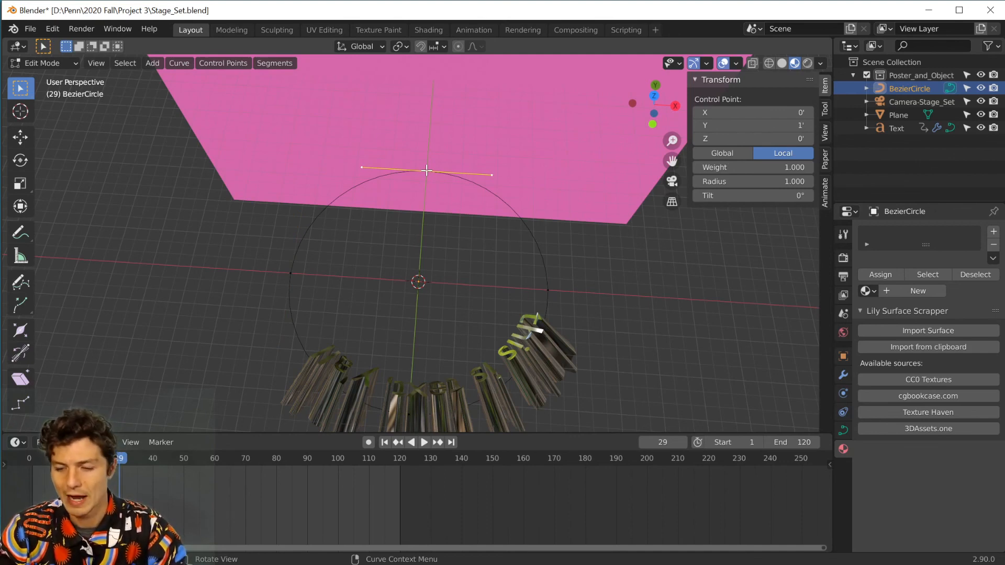
{"action": "key", "text": "grave"}
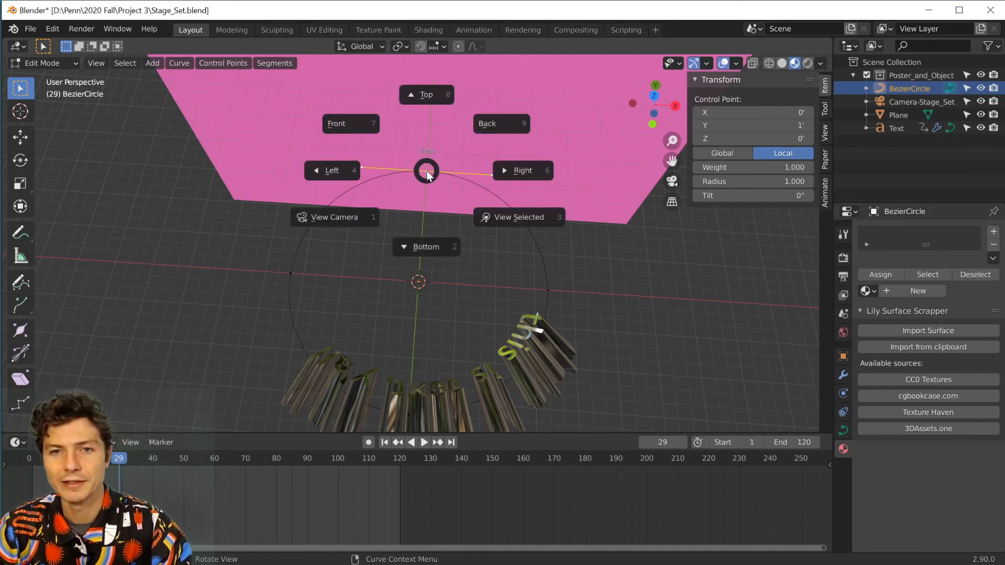
{"action": "left_click", "coordinate": [423, 95]}
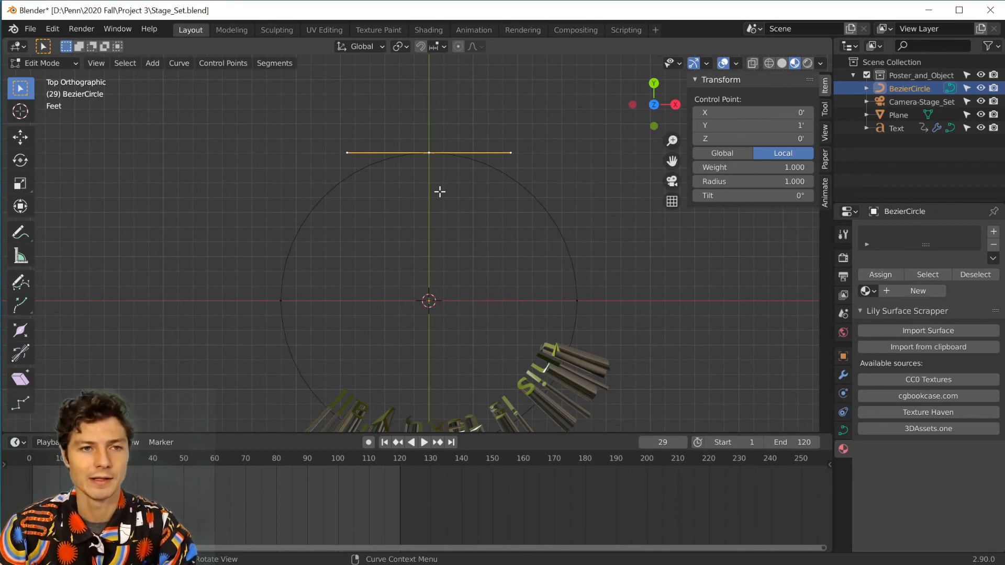
Move the selected rear control point along Y through the circle's centre to about -0.25' local Y
{"action": "key", "text": "g"}
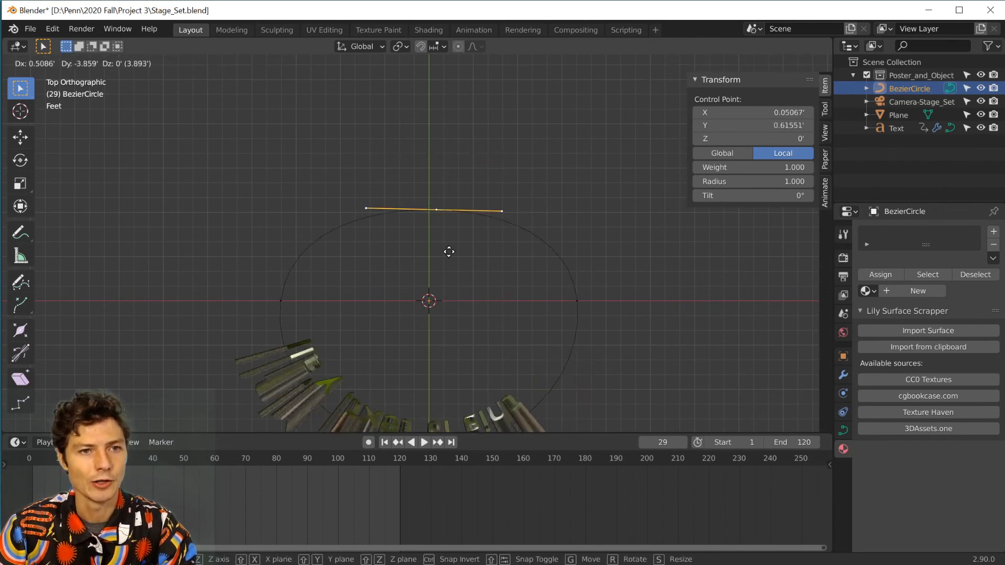
{"action": "key", "text": "Escape"}
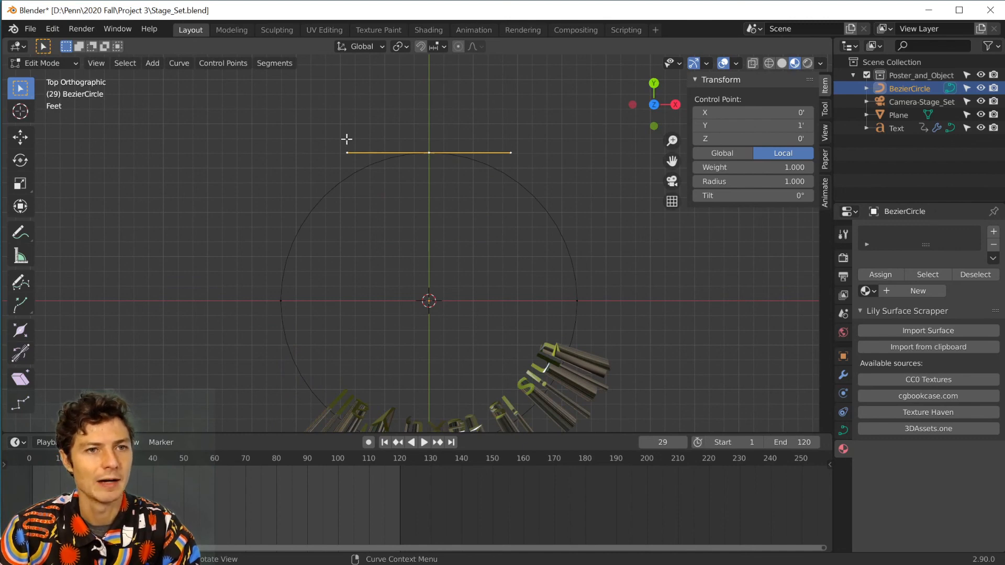
{"action": "left_click", "coordinate": [19, 137]}
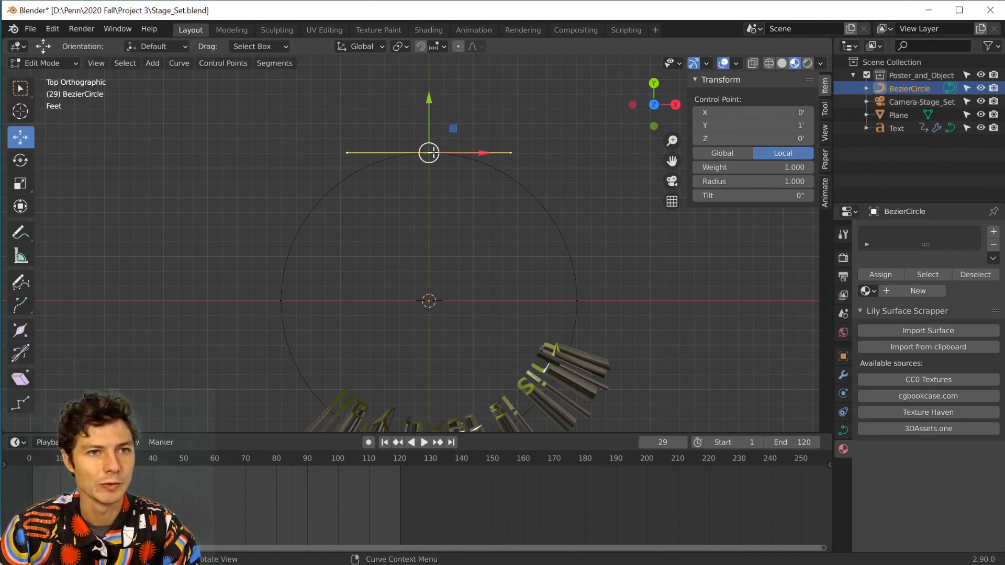
{"action": "left_click_drag", "start_coordinate": [426, 102], "coordinate": [452, 295]}
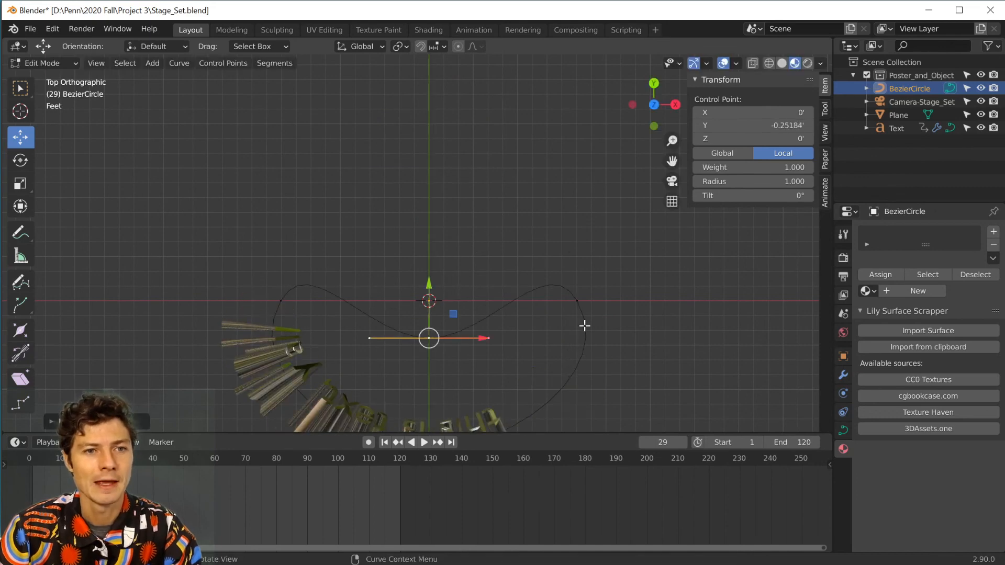
Raise the right handle of the moved control point to about X 0.40', Y 0.42' so the curve tilts there
{"action": "left_click", "coordinate": [488, 339]}
{"action": "left_click_drag", "start_coordinate": [489, 288], "coordinate": [410, 198]}
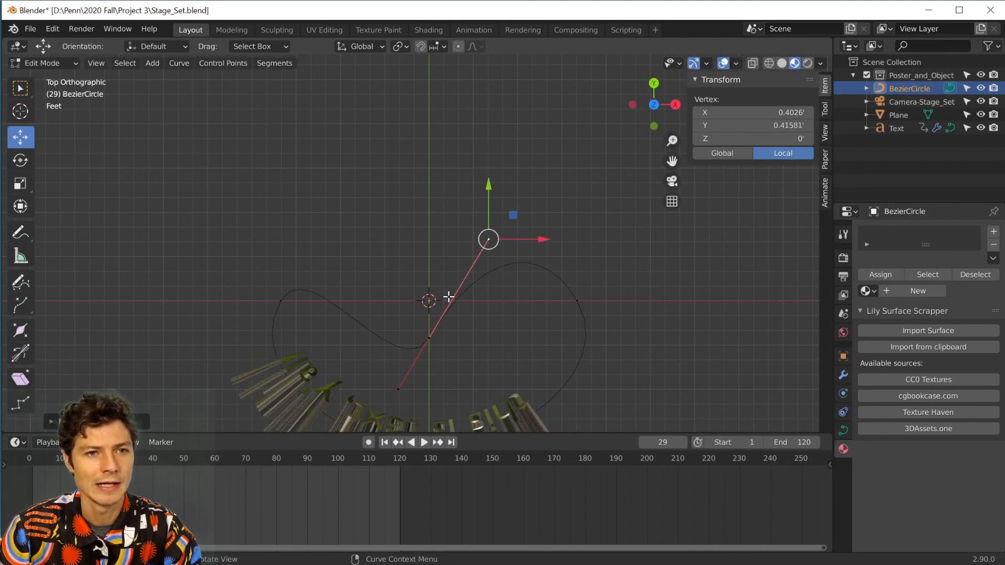
{"action": "middle_click_drag", "start_coordinate": [448, 297], "coordinate": [448, 254]}
{"action": "key", "text": "grave"}
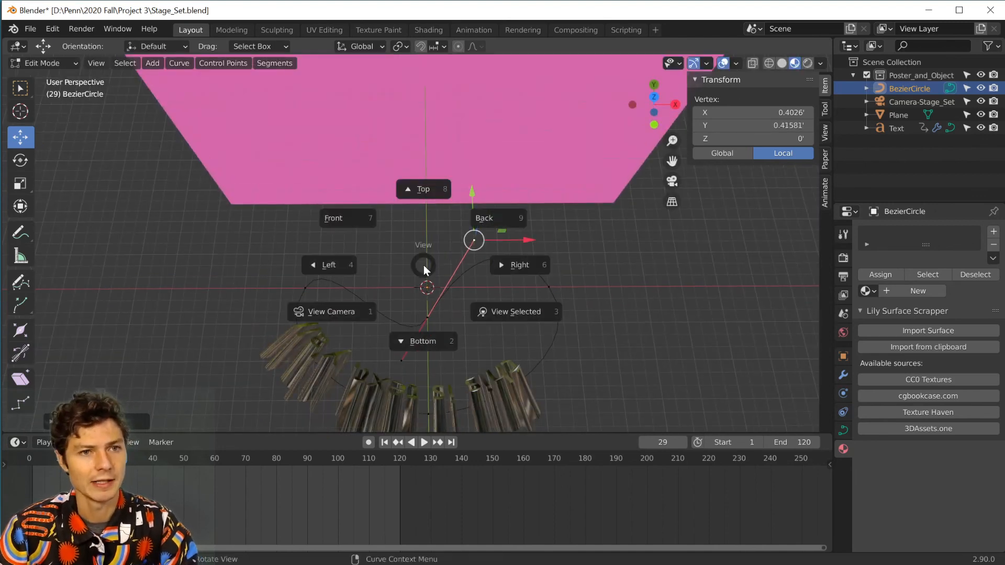
{"action": "key", "text": "8"}
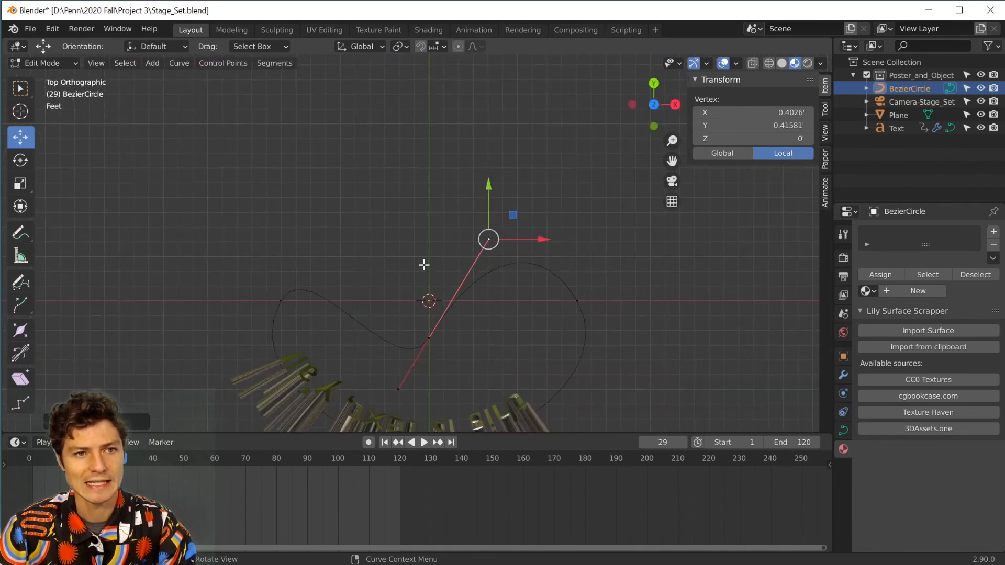
Subdivide the curve segment between the dented middle control point and the control point at the circle's +X side
{"action": "middle_click_drag", "start_coordinate": [456, 292], "coordinate": [474, 148], "text": "shift"}
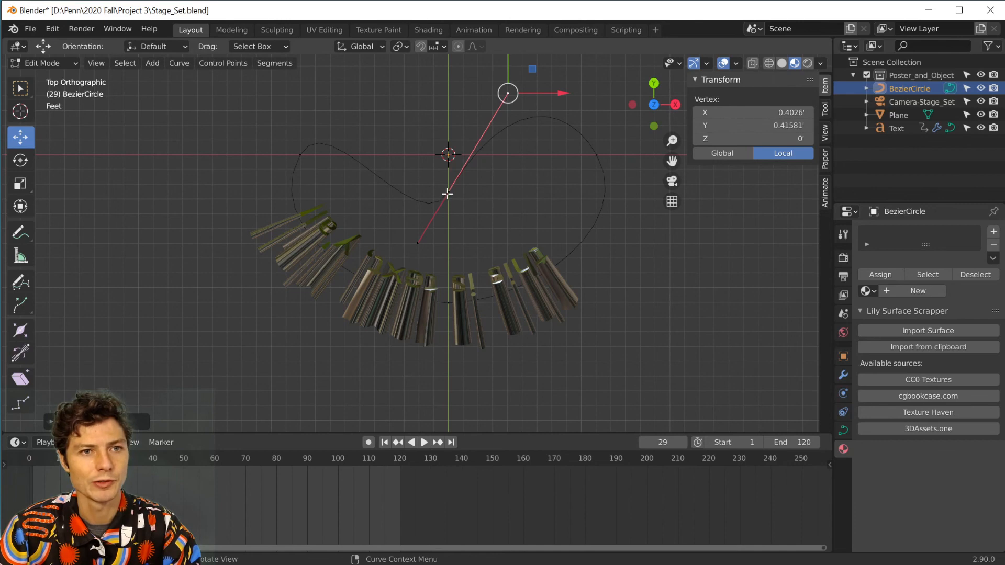
{"action": "left_click", "coordinate": [19, 89]}
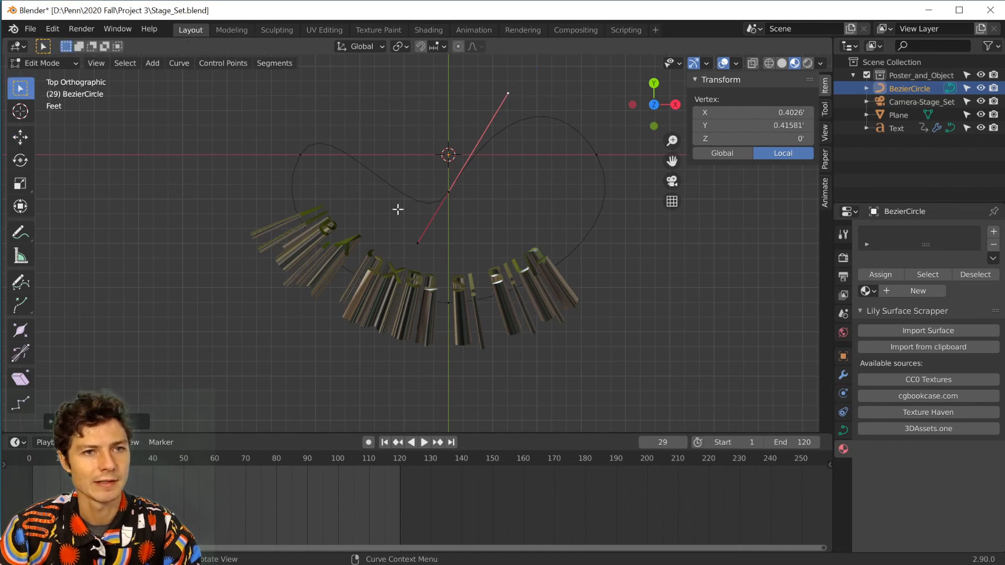
{"action": "left_click", "coordinate": [447, 192]}
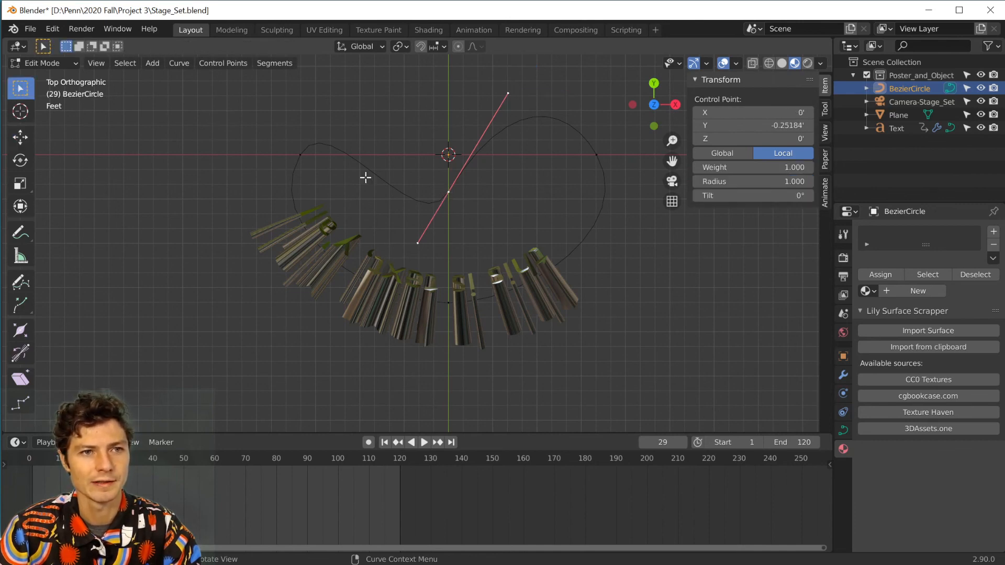
{"action": "left_click", "coordinate": [597, 155], "text": "shift"}
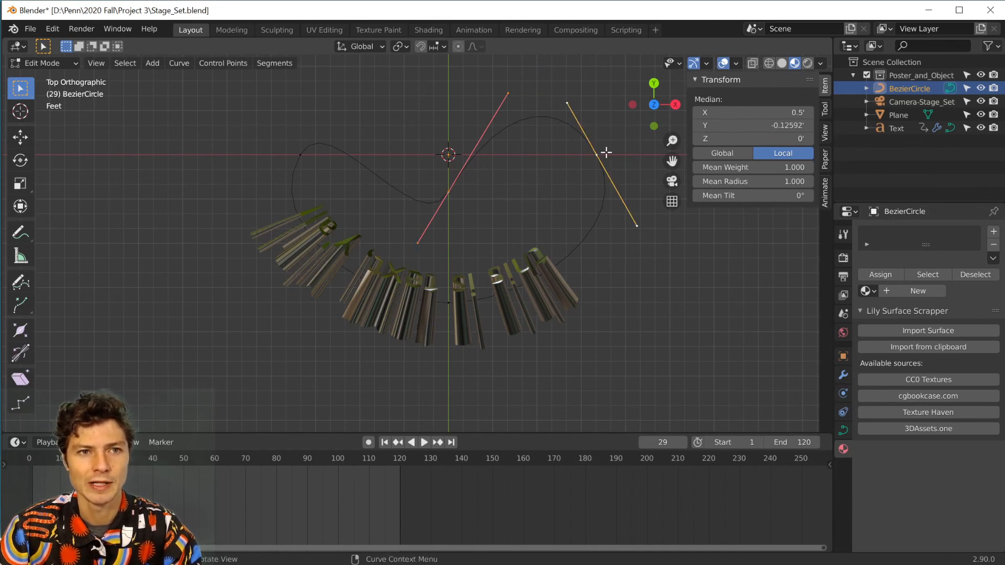
{"action": "right_click", "coordinate": [542, 140]}
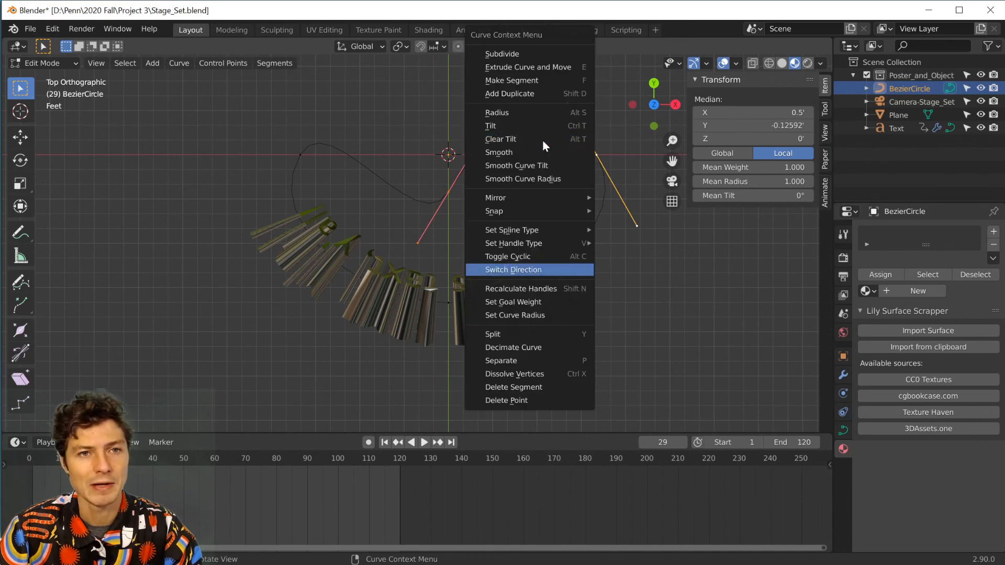
{"action": "left_click", "coordinate": [533, 53]}
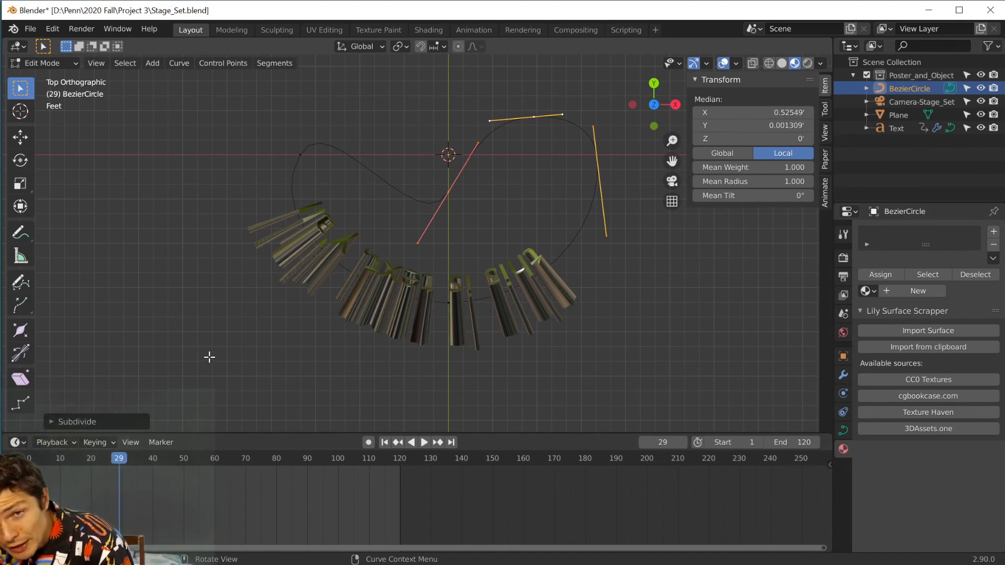
Try three cuts for the subdivision, and return the number of cuts to 1
{"action": "left_click", "coordinate": [82, 421]}
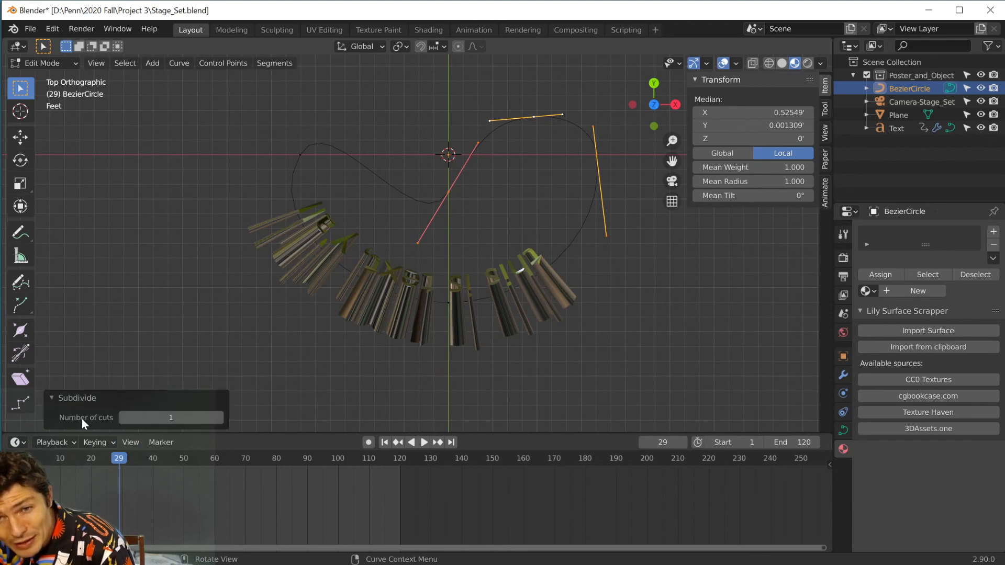
{"action": "left_click", "coordinate": [223, 417]}
{"action": "left_click", "coordinate": [220, 417]}
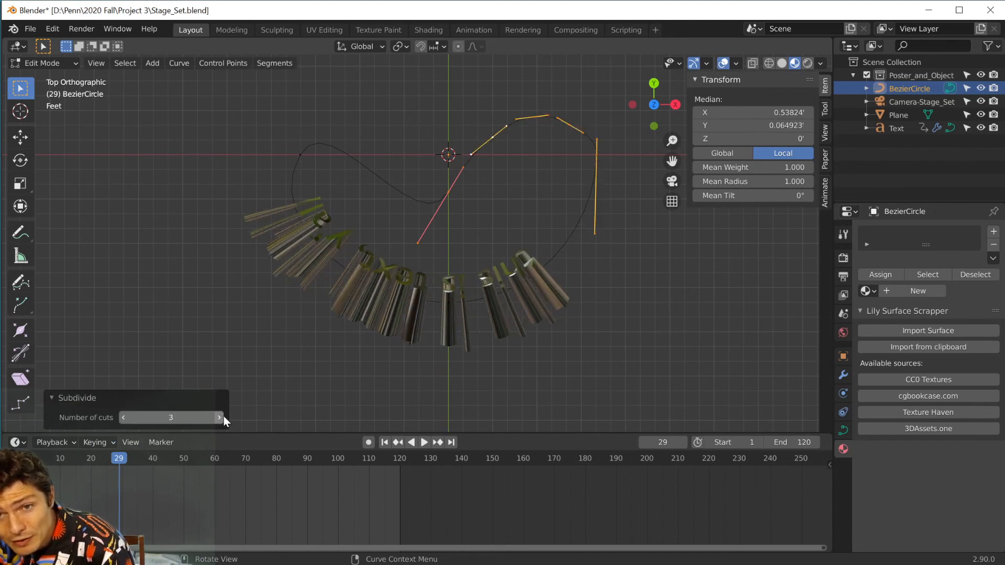
{"action": "left_click", "coordinate": [123, 417]}
{"action": "left_click", "coordinate": [122, 417]}
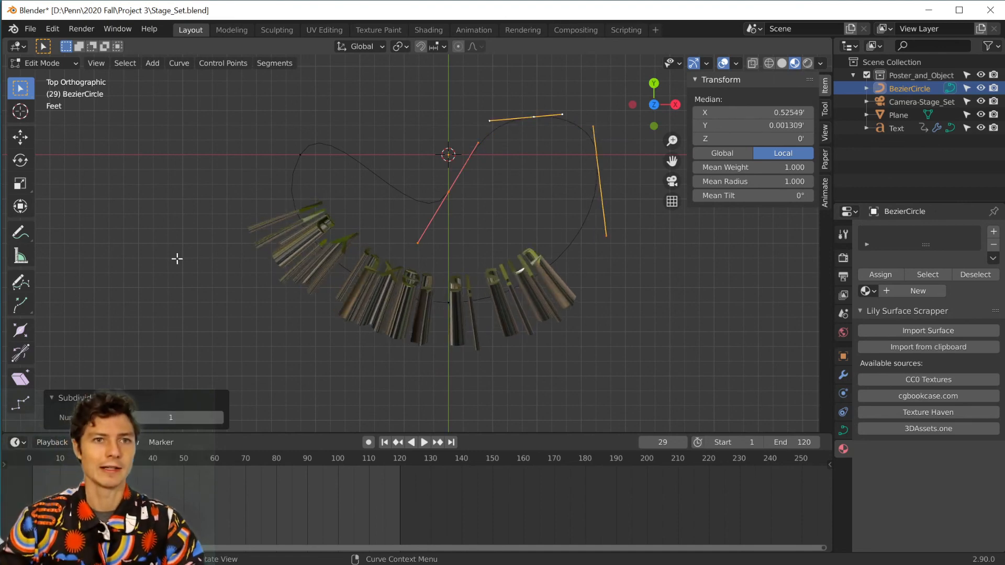
Move the new subdivision point to about X 0.43', Y 0.74' and raise it to about Z 0.50'
{"action": "left_click", "coordinate": [565, 112]}
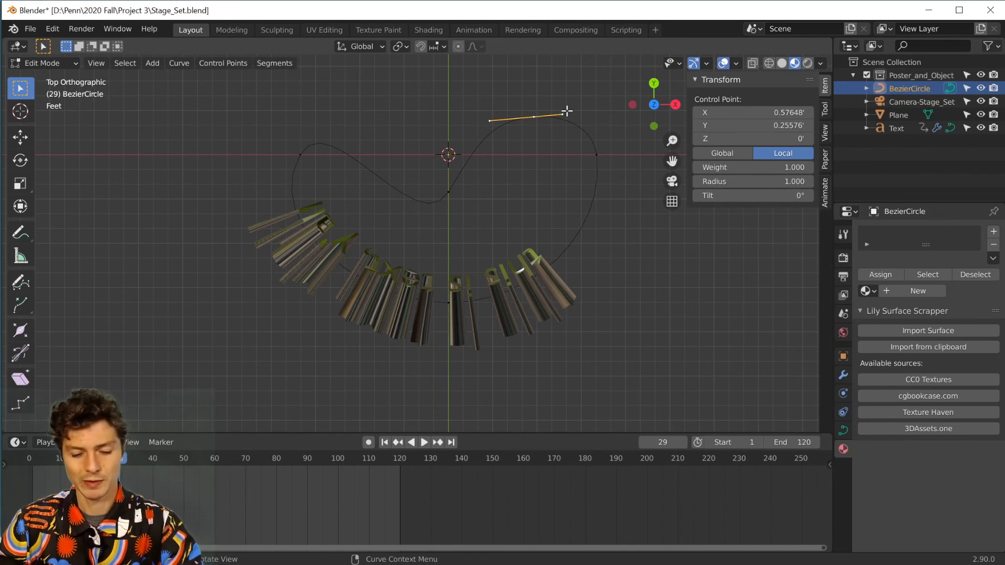
{"action": "key", "text": "g"}
{"action": "left_click", "coordinate": [543, 416]}
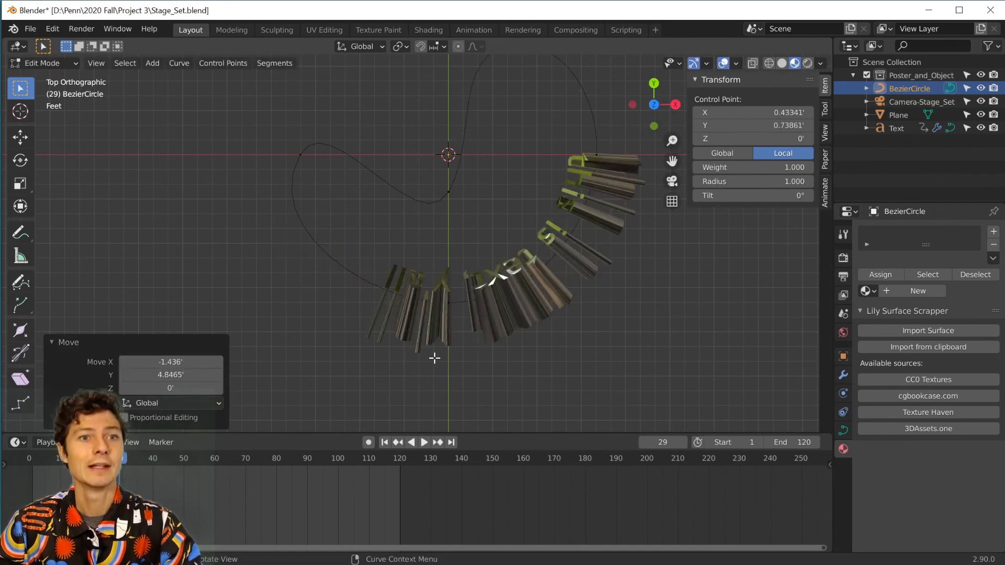
{"action": "middle_click_drag", "start_coordinate": [433, 355], "coordinate": [445, 156]}
{"action": "key", "text": "g"}
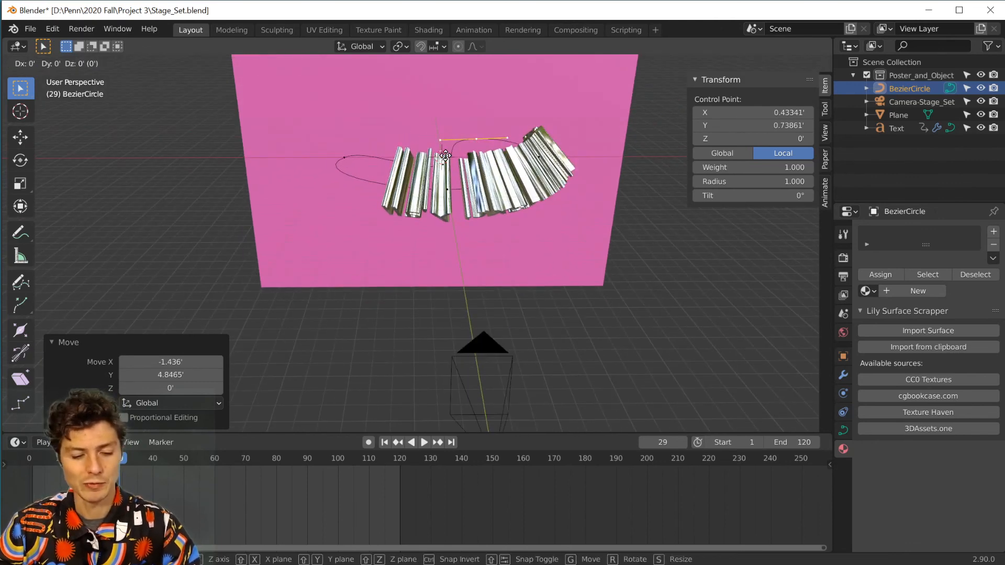
{"action": "key", "text": "z"}
{"action": "left_click", "coordinate": [438, 111]}
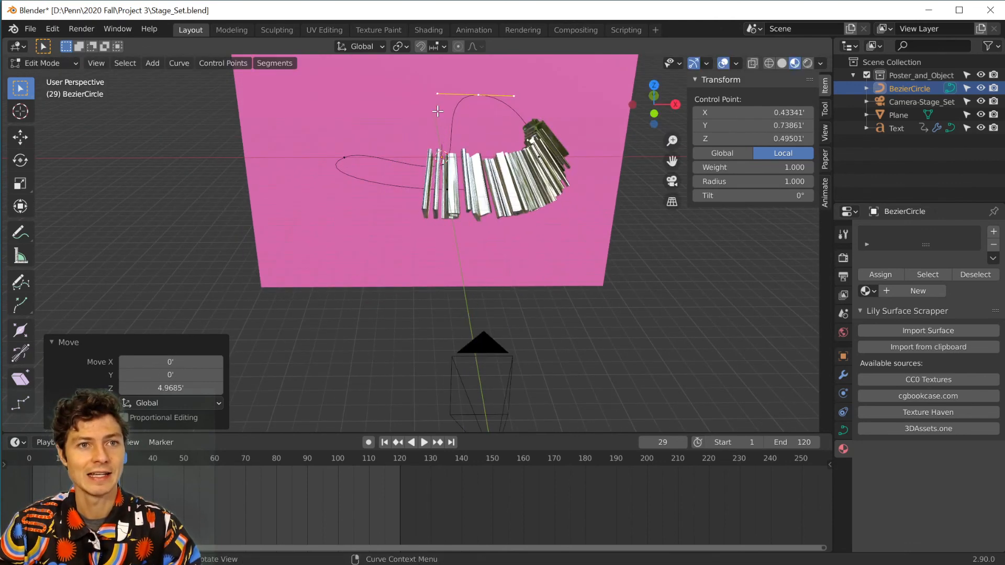
Play the animation from its start through the camera in Object Mode and examine how the text follows the reshaped path
{"action": "left_click", "coordinate": [94, 62]}
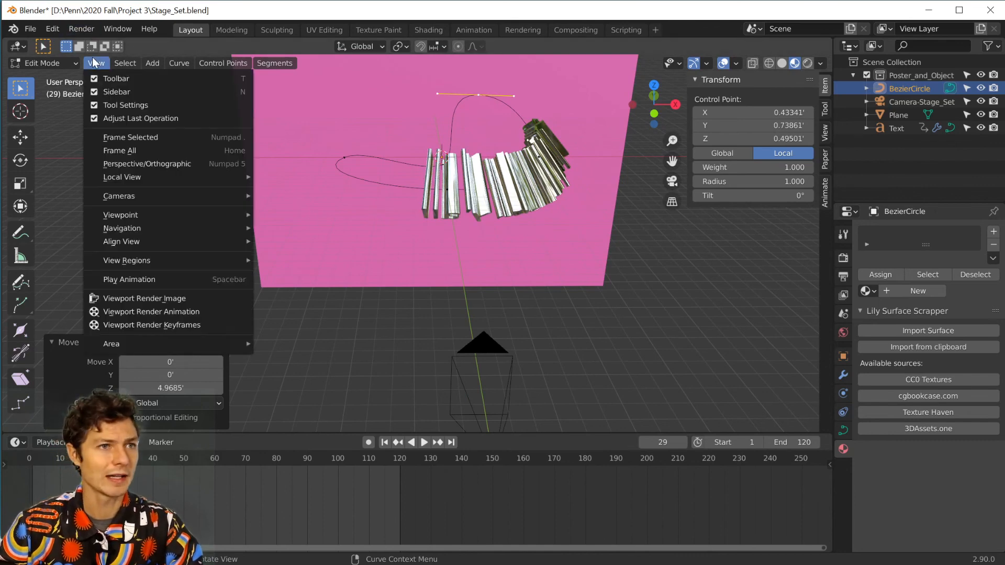
{"action": "mouse_move", "coordinate": [244, 217]}
{"action": "left_click", "coordinate": [356, 215]}
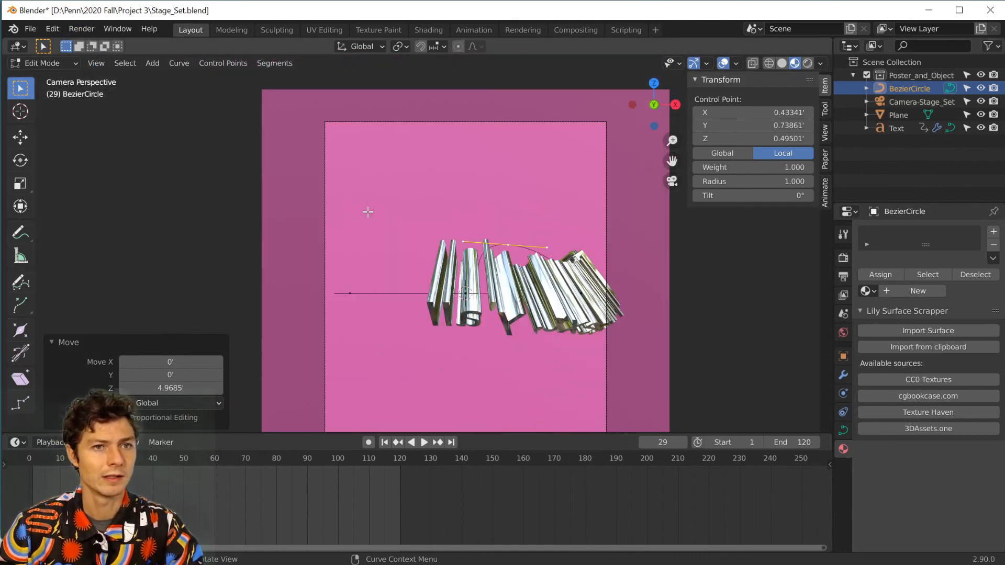
{"action": "left_click", "coordinate": [384, 443]}
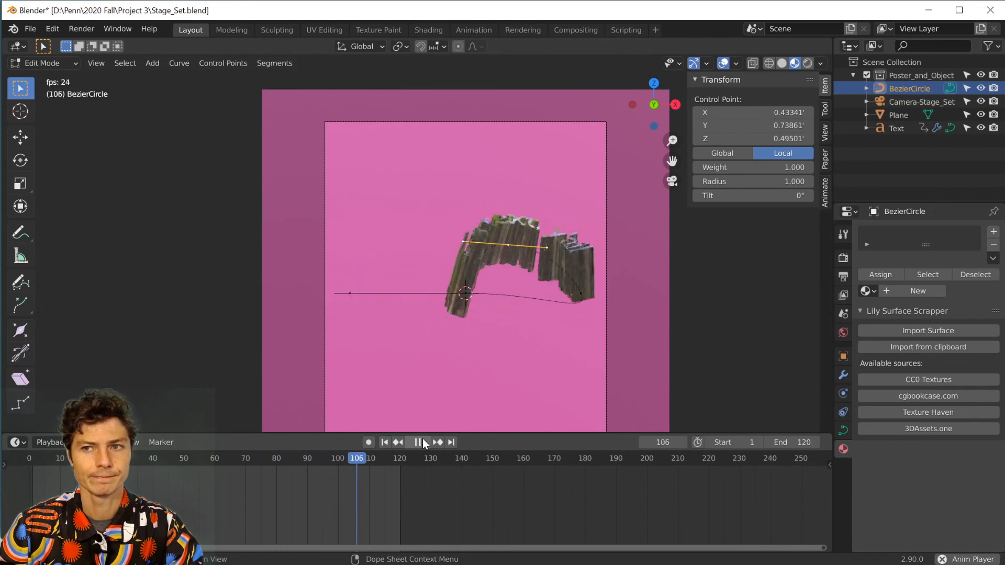
{"action": "key", "text": "Tab"}
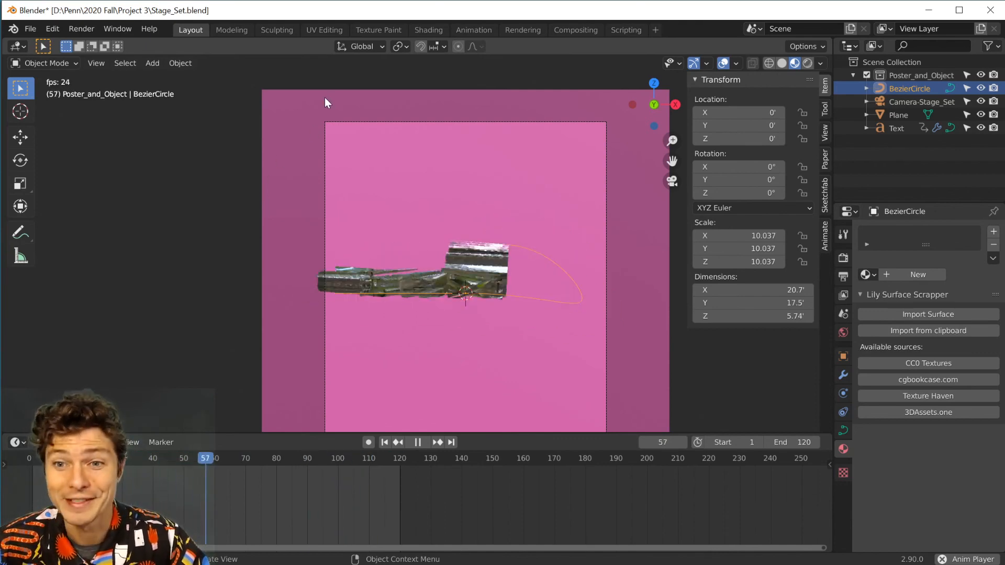
{"action": "key", "text": "space"}
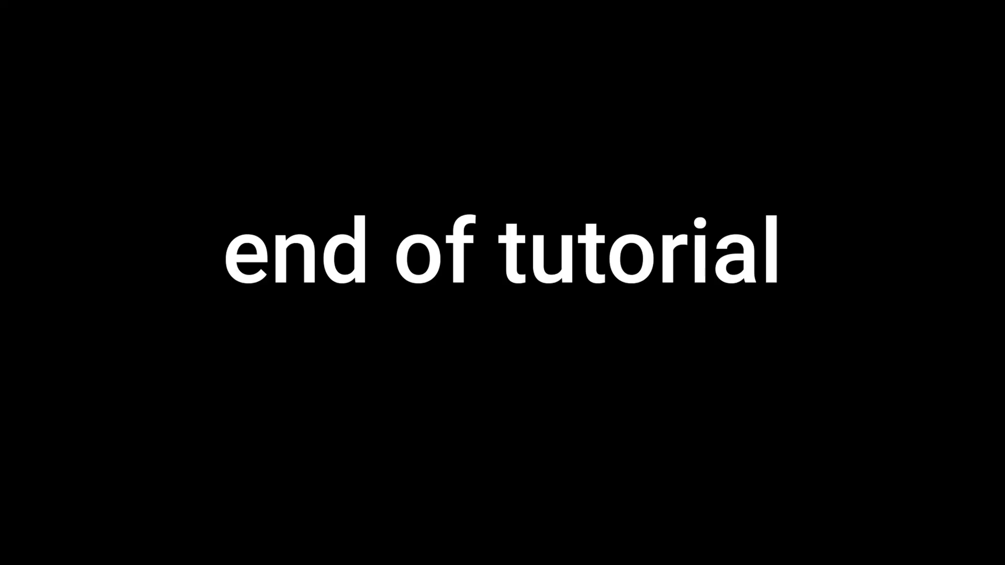